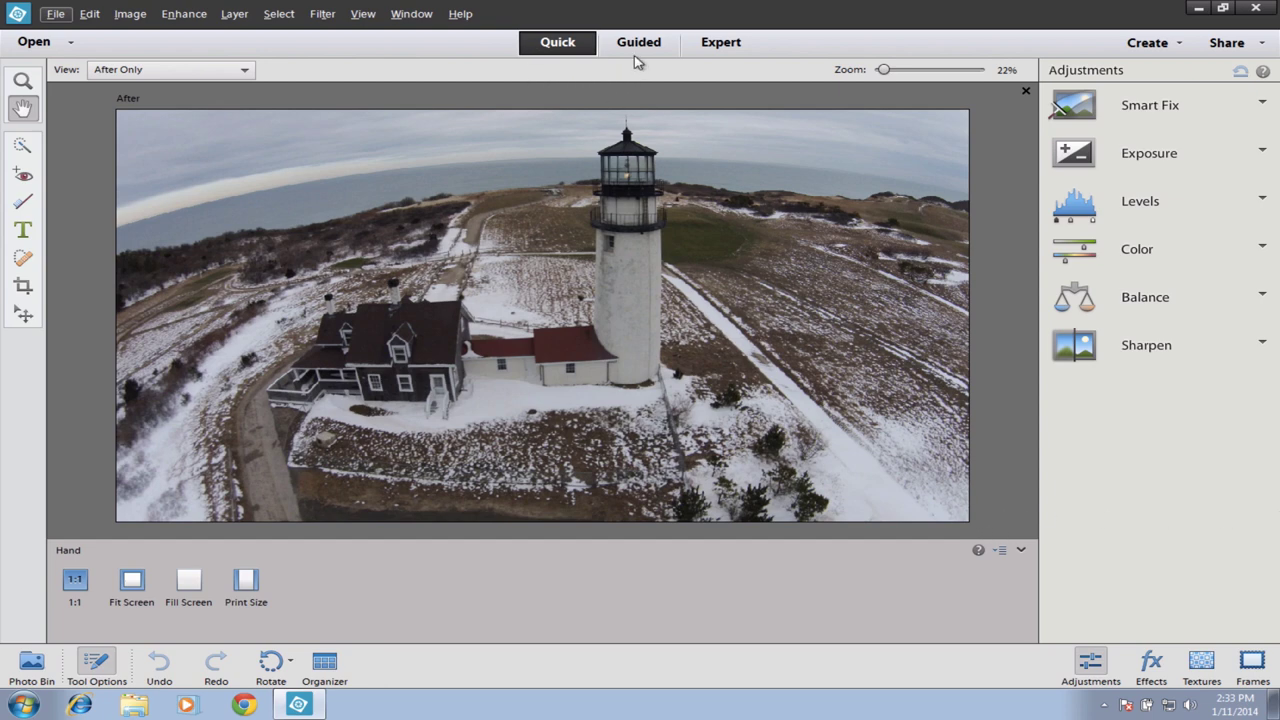
# Compare the Expert, Guided and Quick editing modes and look over the Guided touchups, finishing in Quick mode.
pyautogui.click(718, 46)
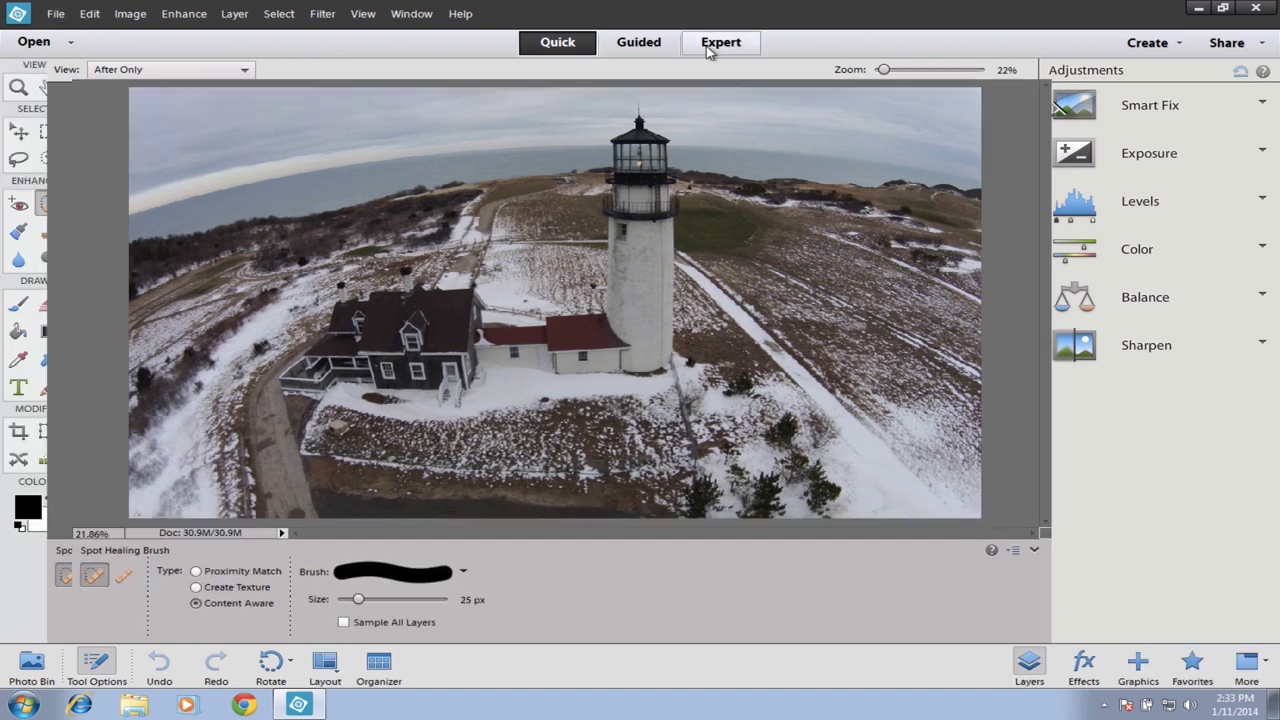
pyautogui.click(631, 46)
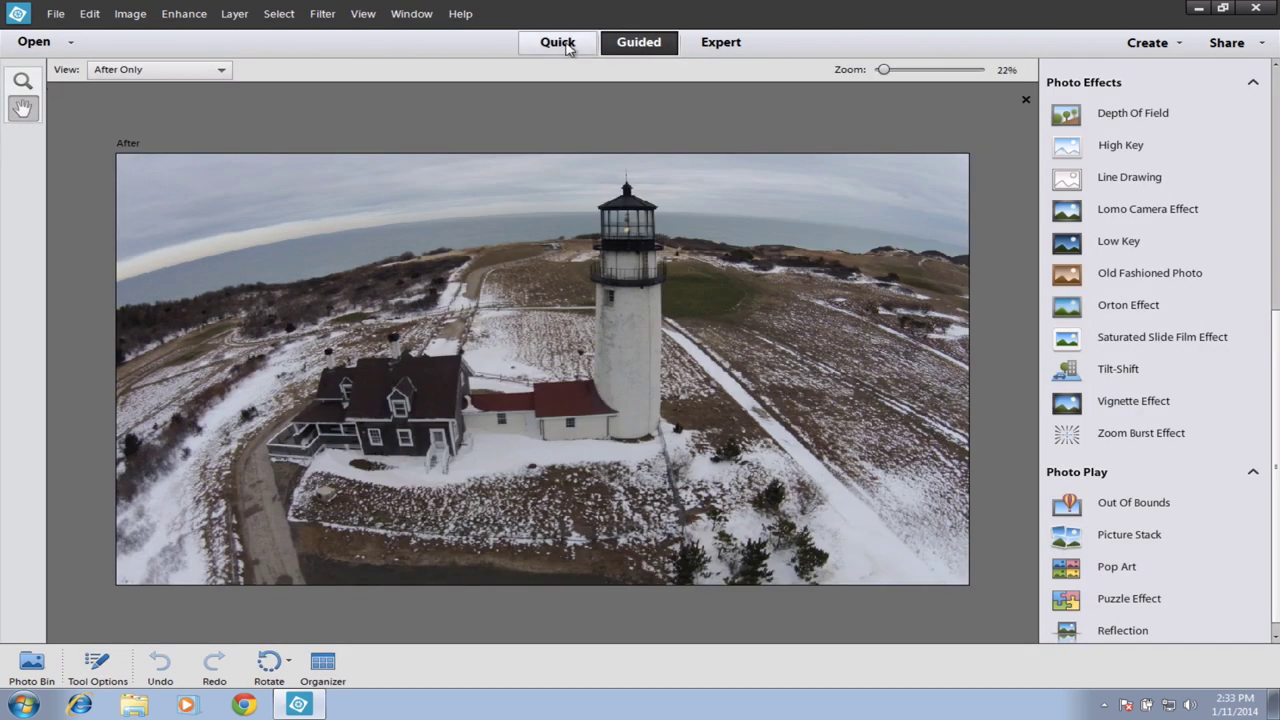
pyautogui.click(562, 44)
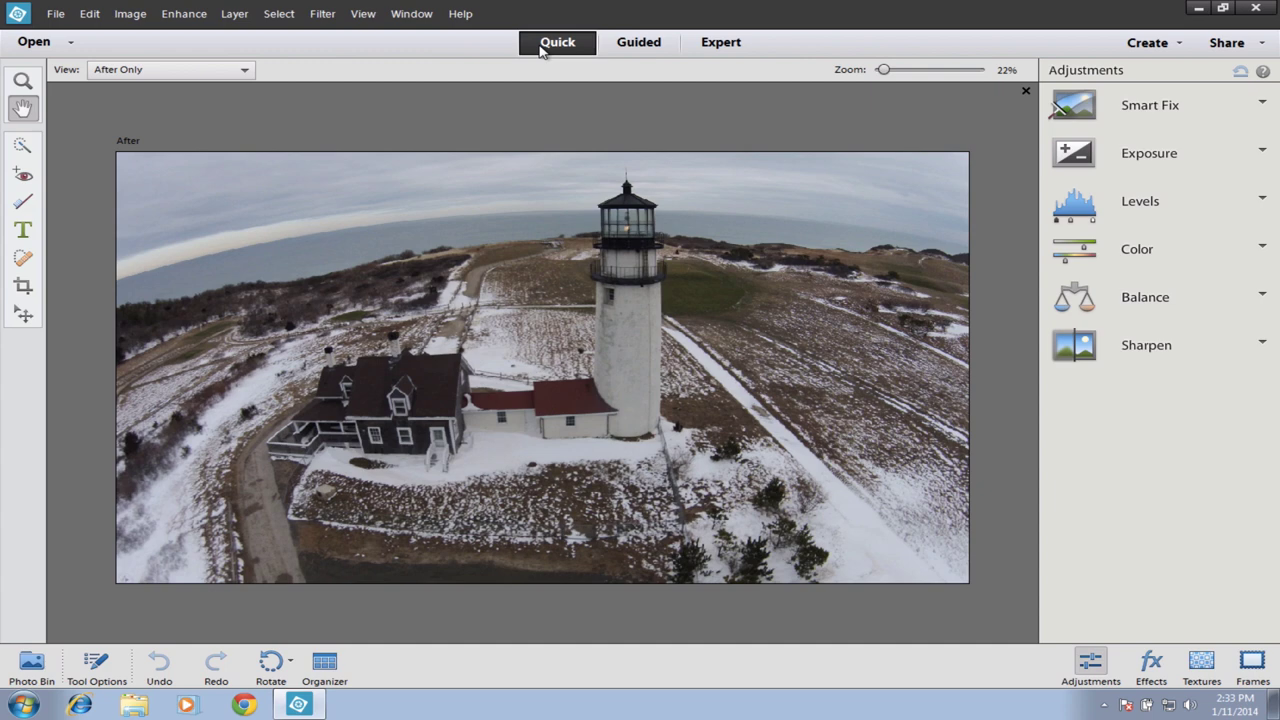
pyautogui.click(603, 46)
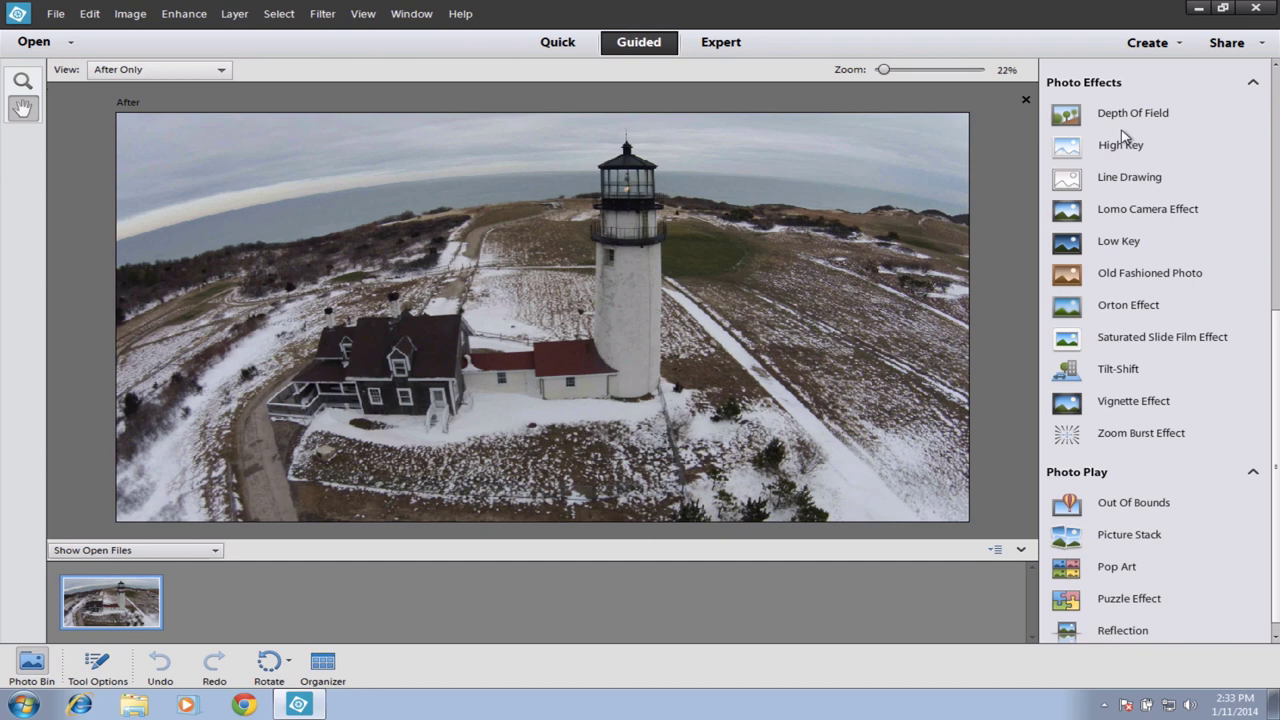
pyautogui.scroll(5, 1276, 480)
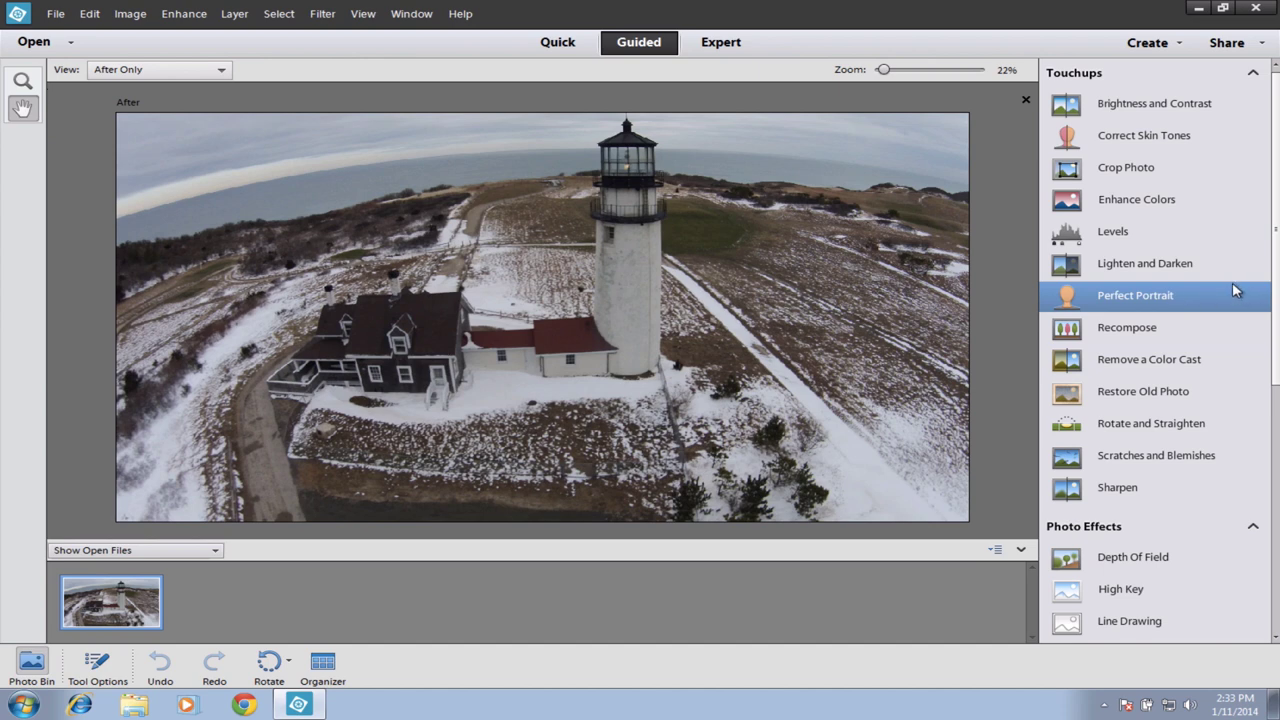
pyautogui.click(727, 47)
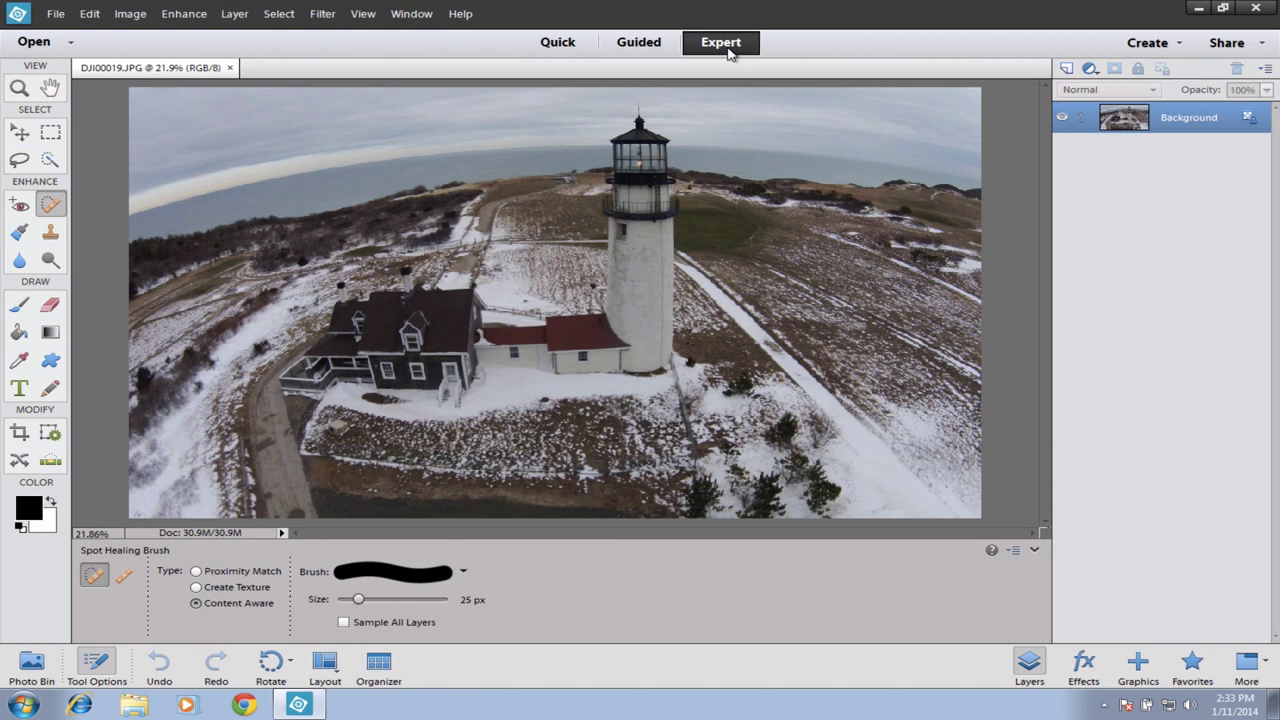
pyautogui.click(639, 44)
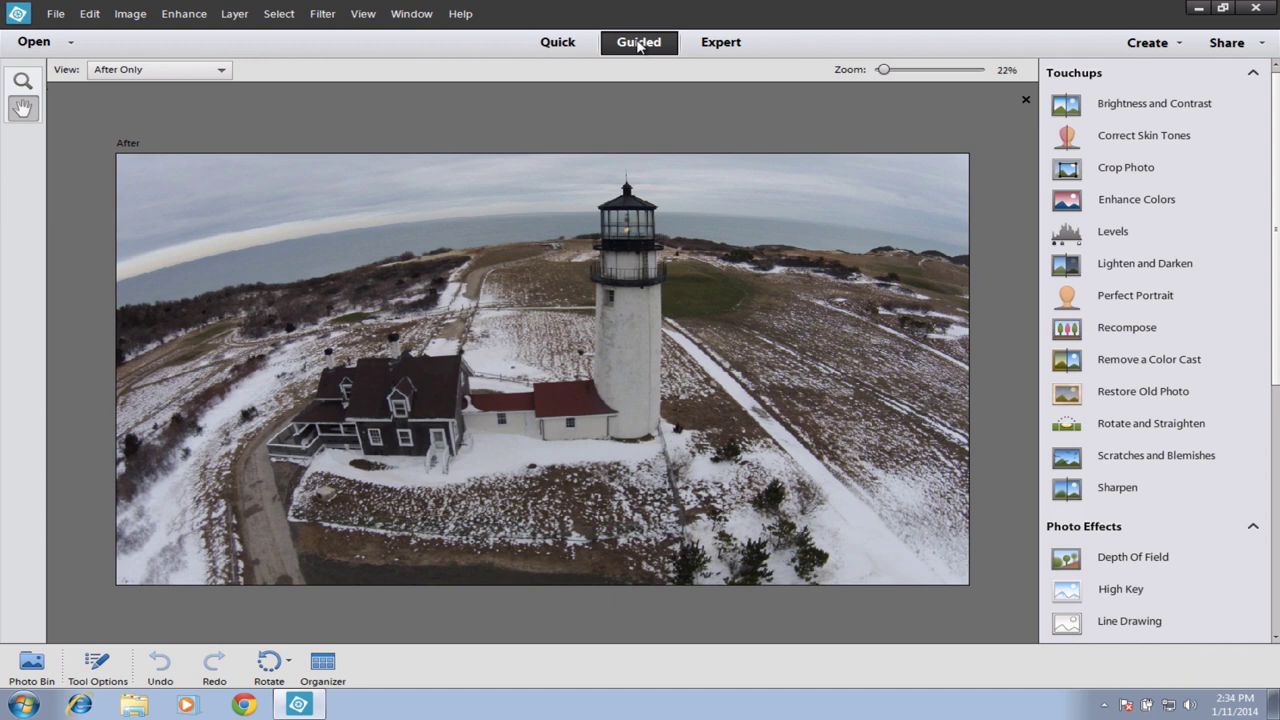
pyautogui.click(693, 44)
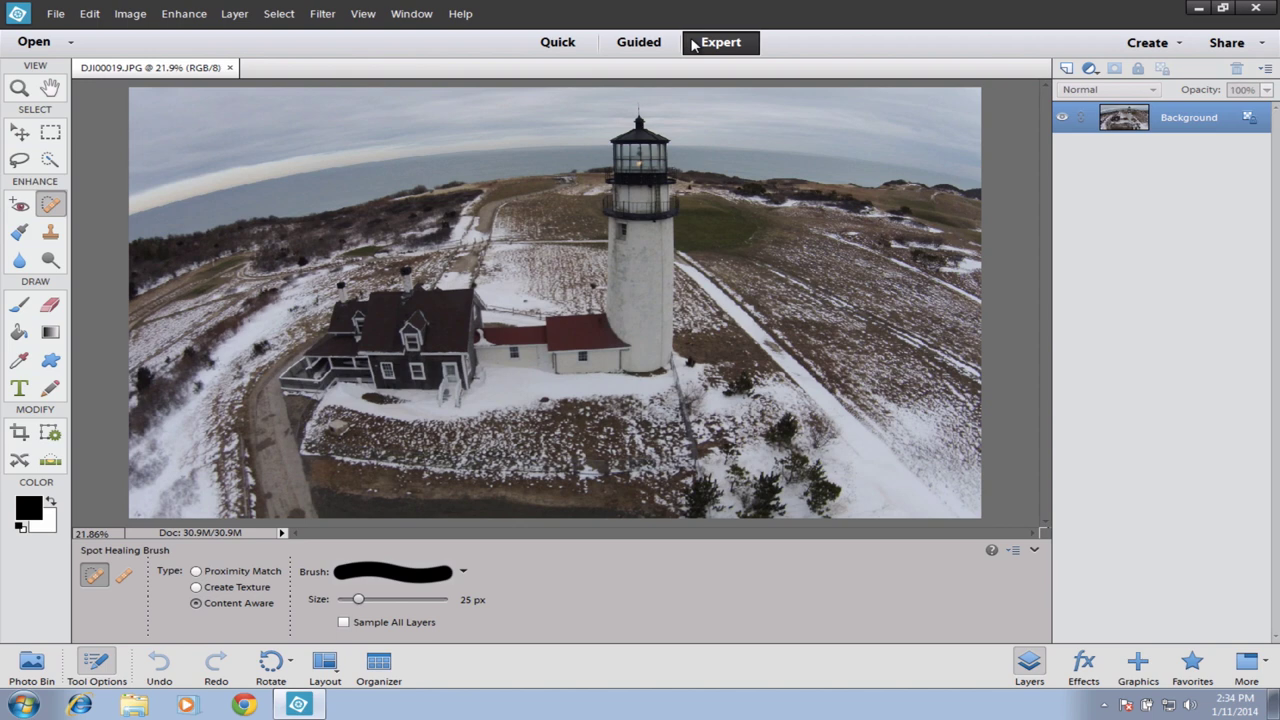
pyautogui.click(573, 41)
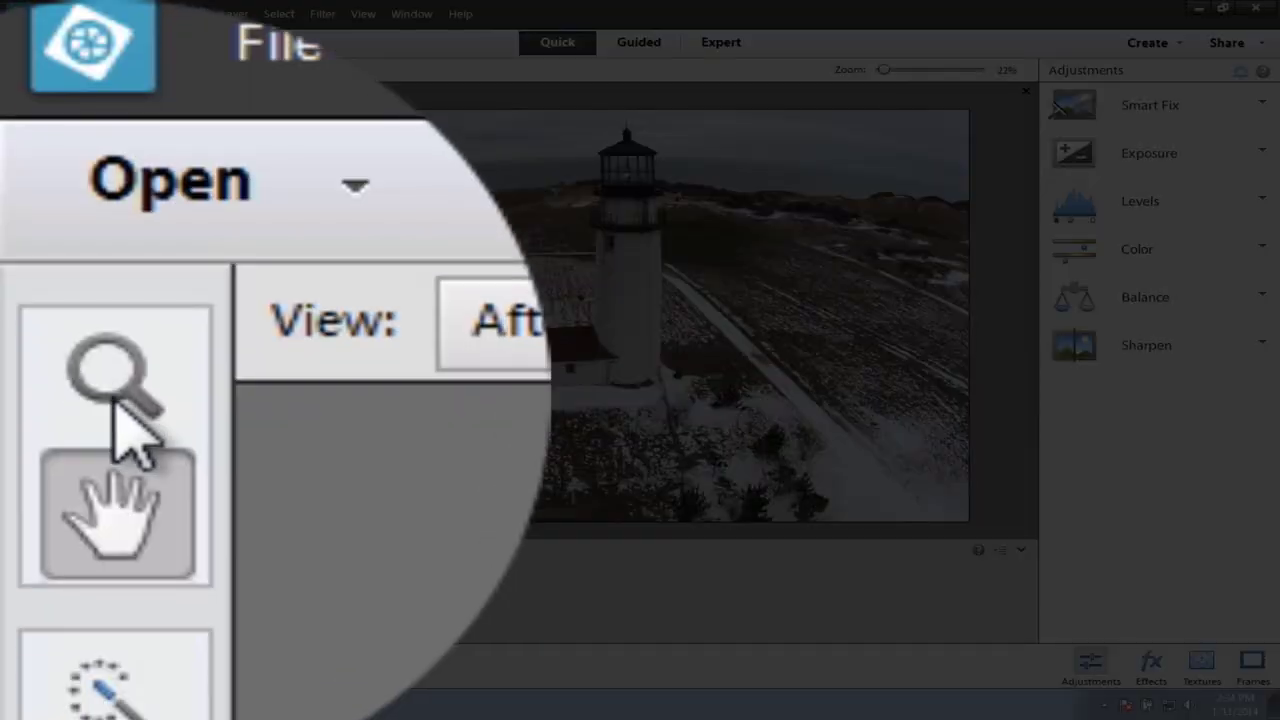
# Zoom in on the lighthouse's lantern room to 33% with the Zoom tool, and zoom back out to 25%.
pyautogui.click(110, 405)
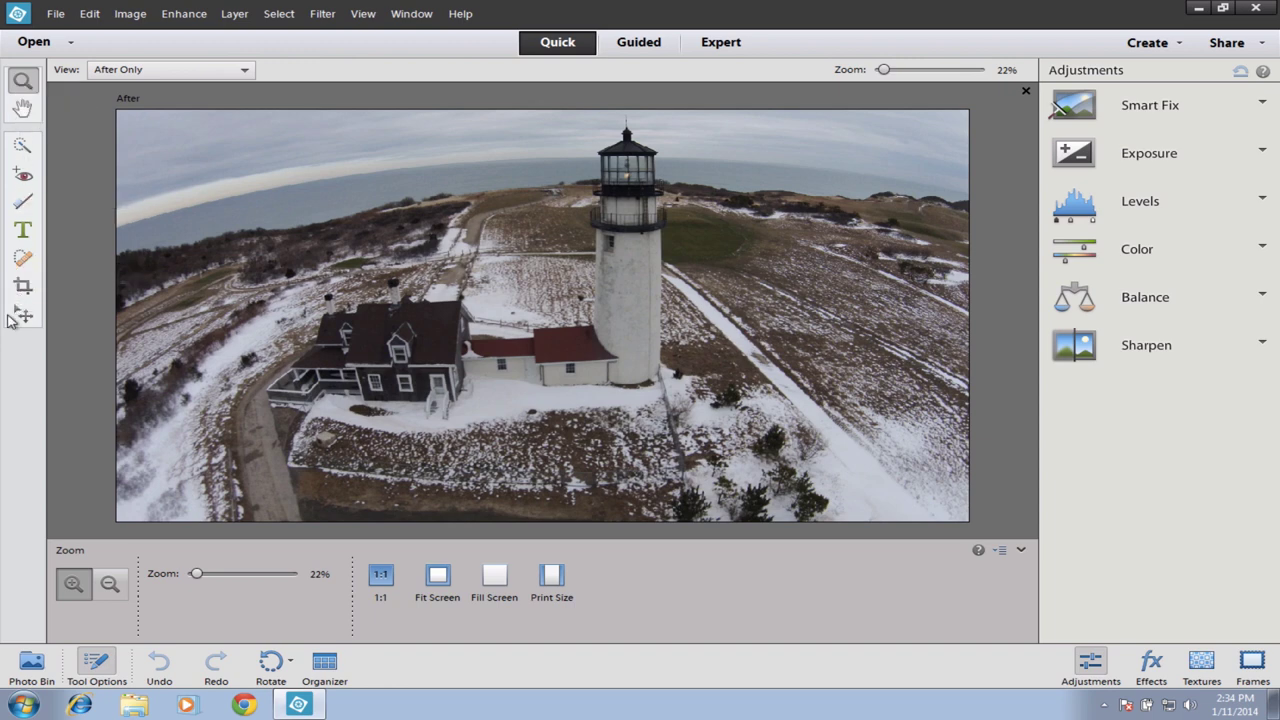
pyautogui.click(22, 148)
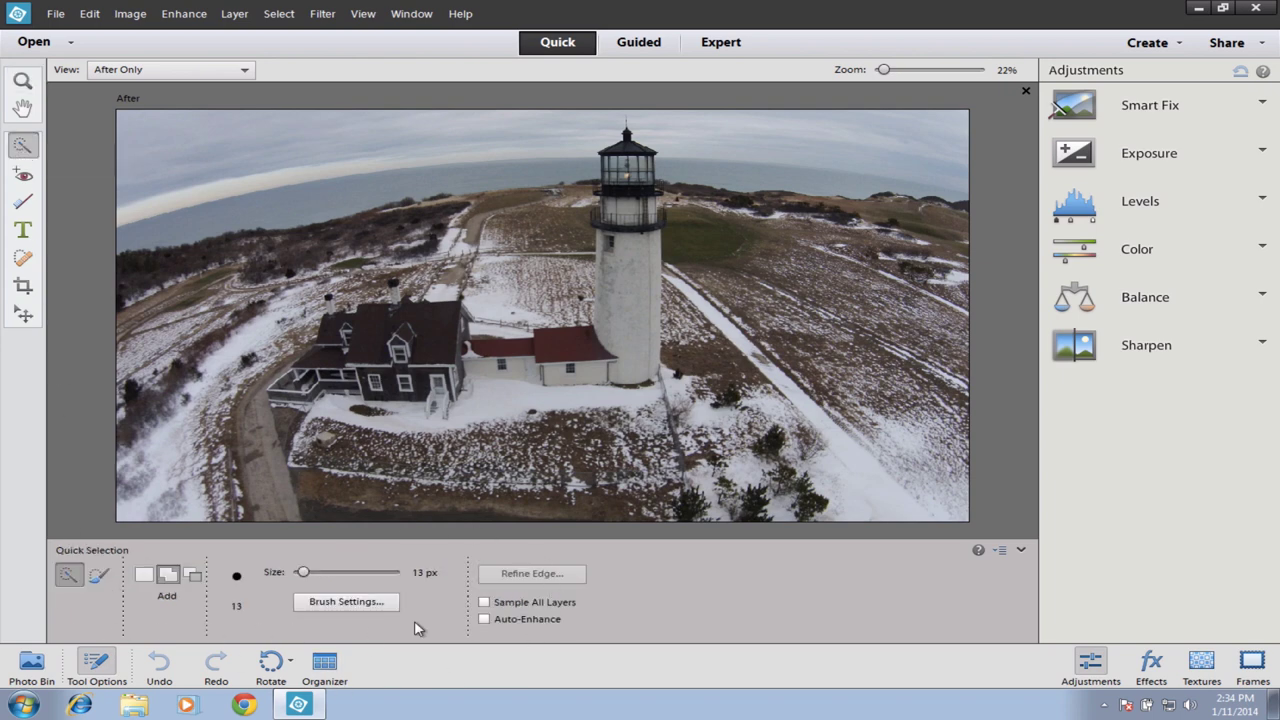
pyautogui.click(21, 87)
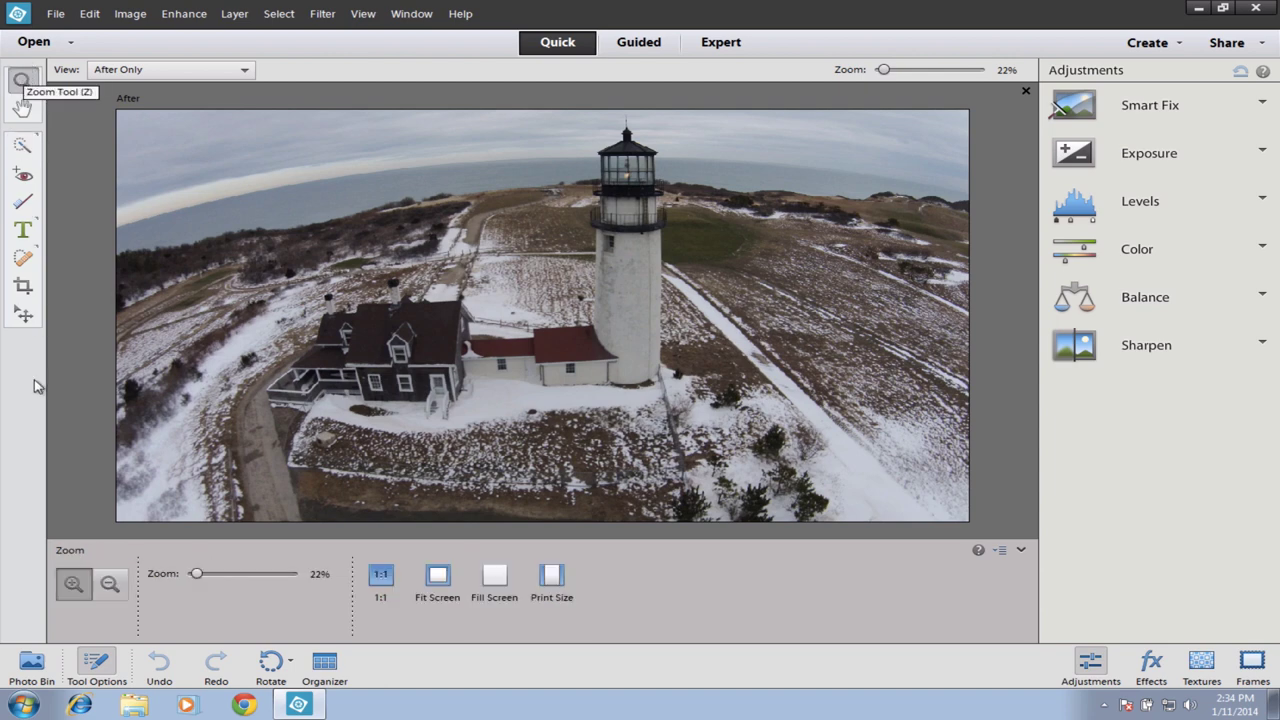
pyautogui.click(630, 167)
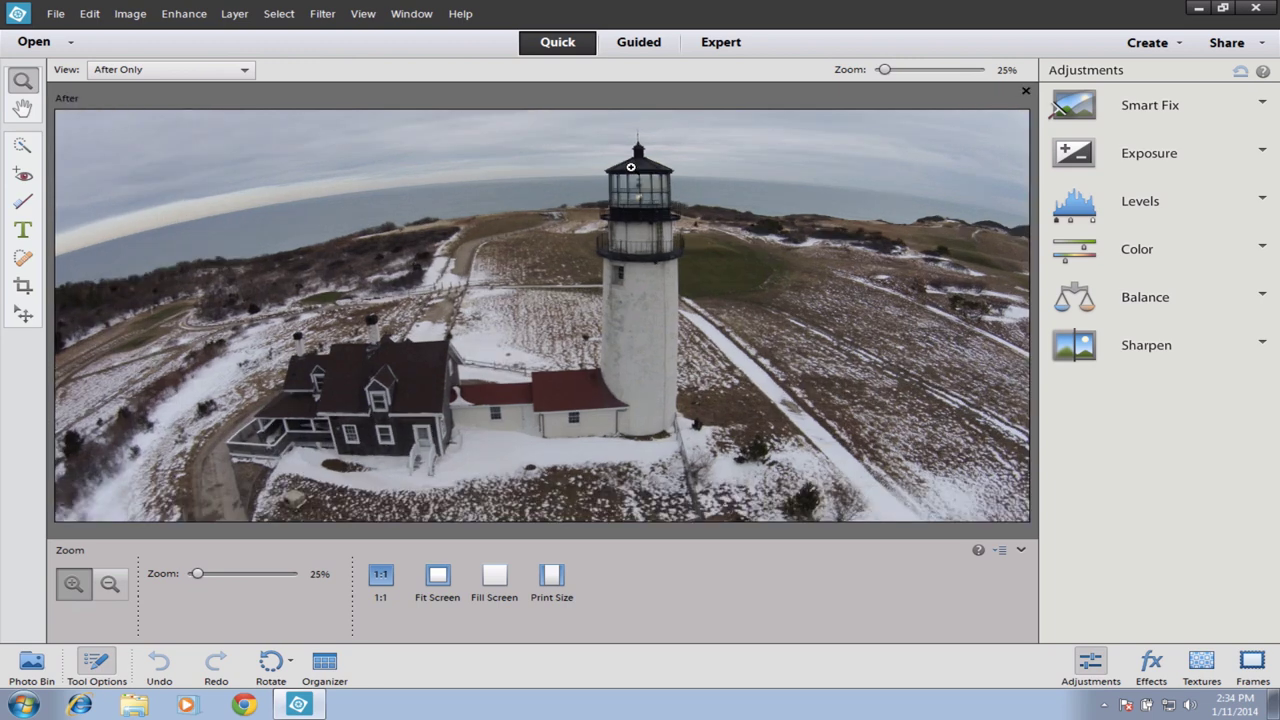
pyautogui.click(651, 205)
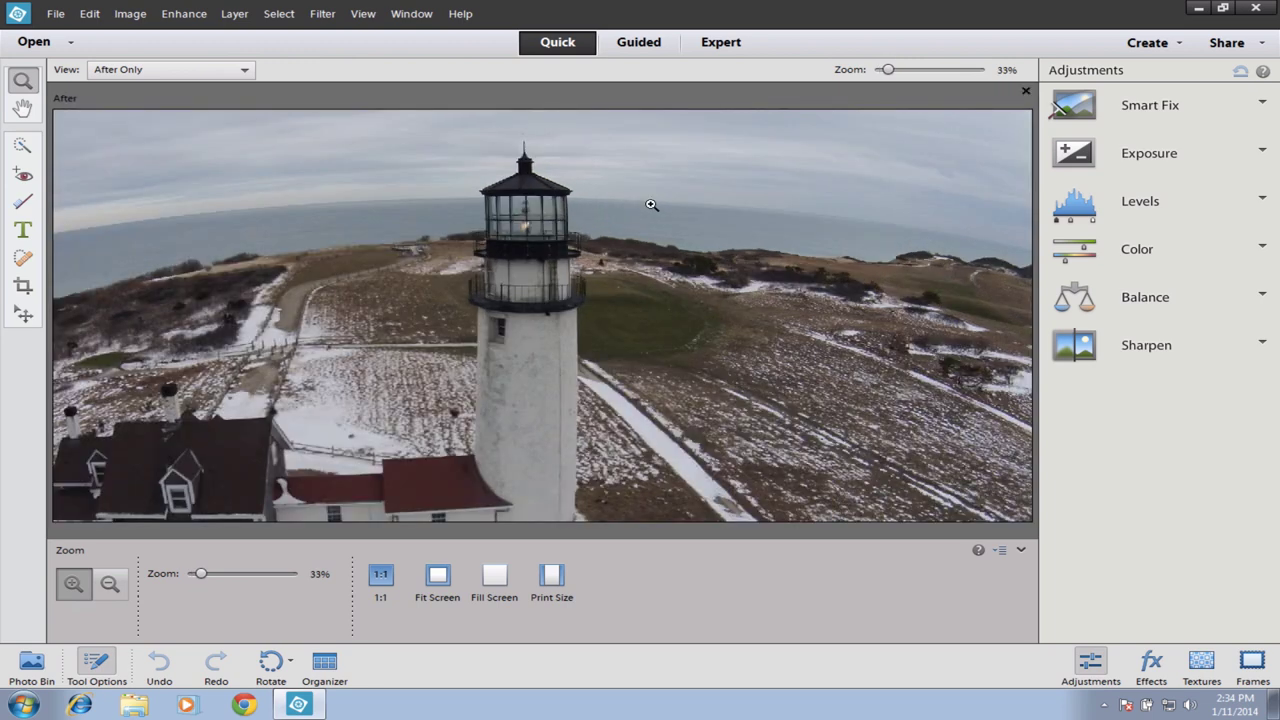
pyautogui.click(110, 588)
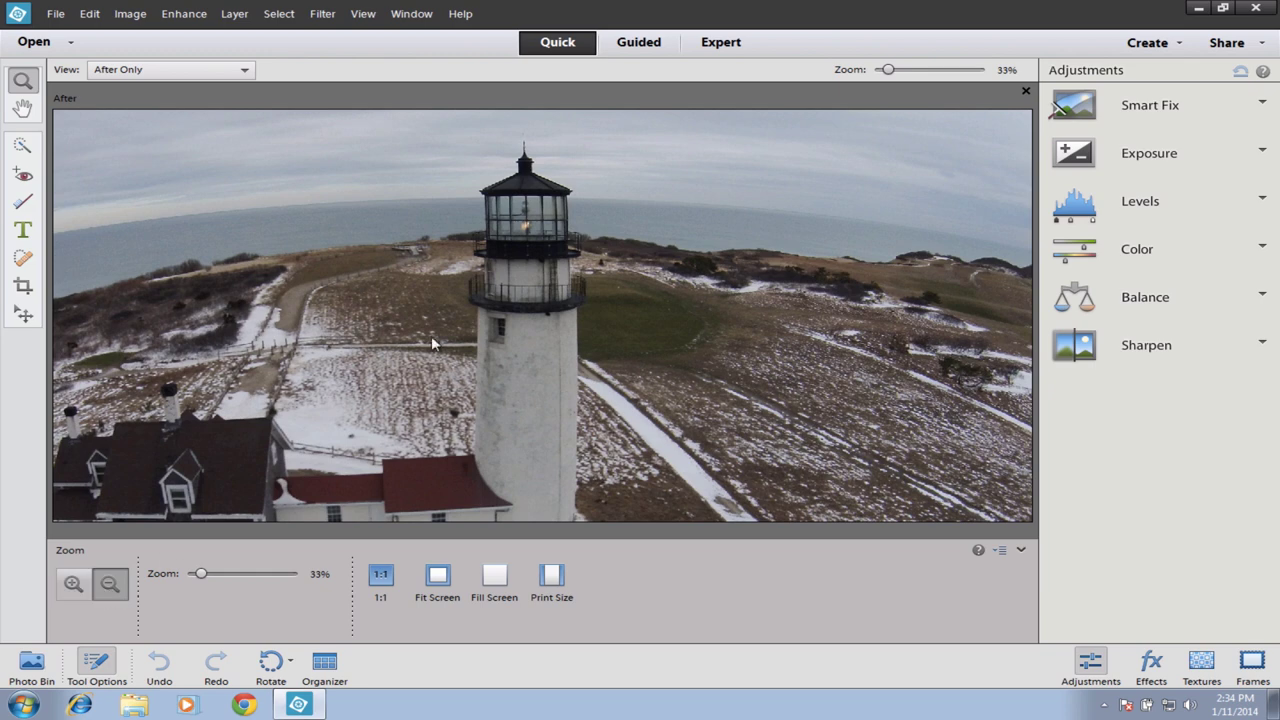
pyautogui.click(518, 231)
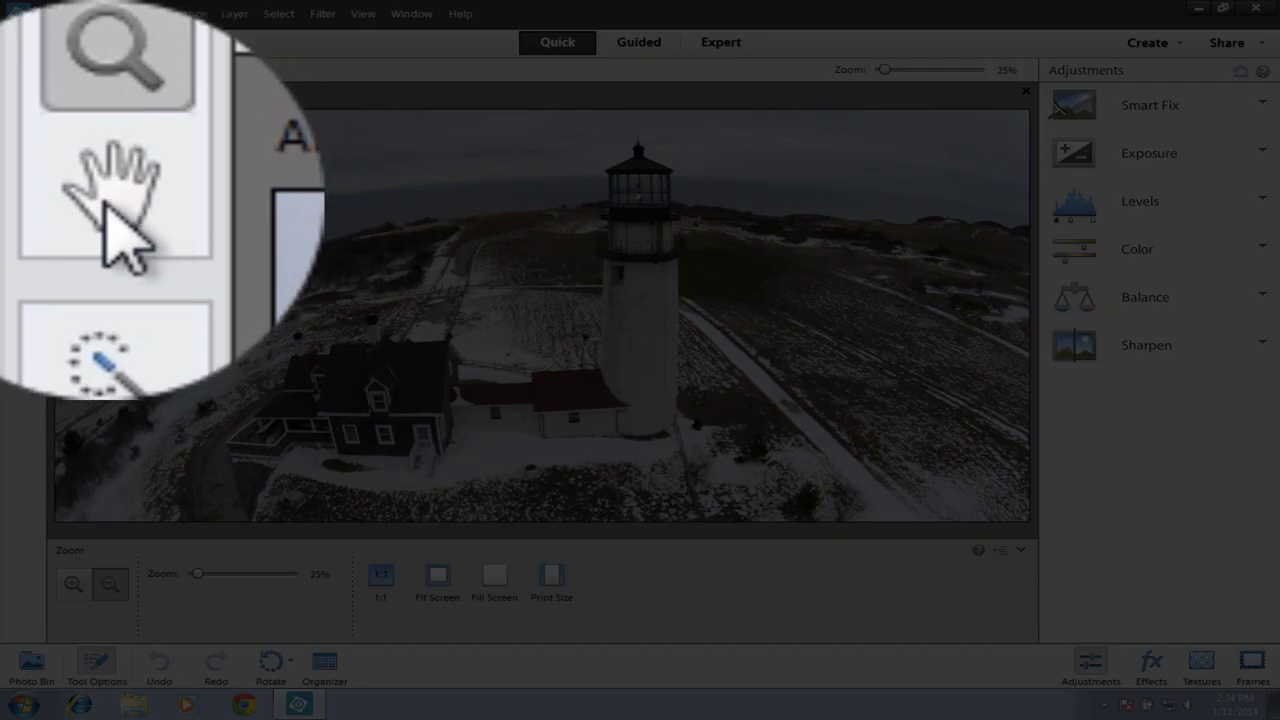
# Magnify the top of the lighthouse to 50% and pan the photo with the Hand tool to show more of the tower.
pyautogui.click(24, 110)
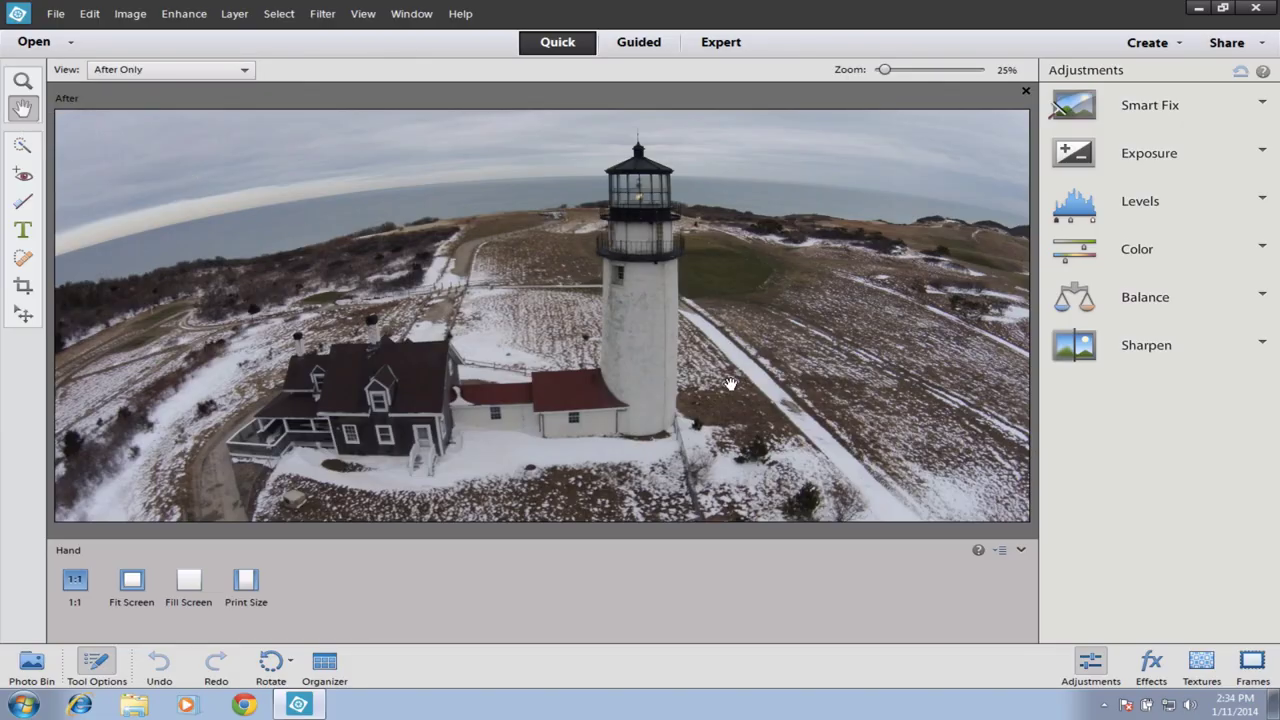
pyautogui.moveTo(731, 384); pyautogui.dragTo(534, 429)
pyautogui.click(23, 80)
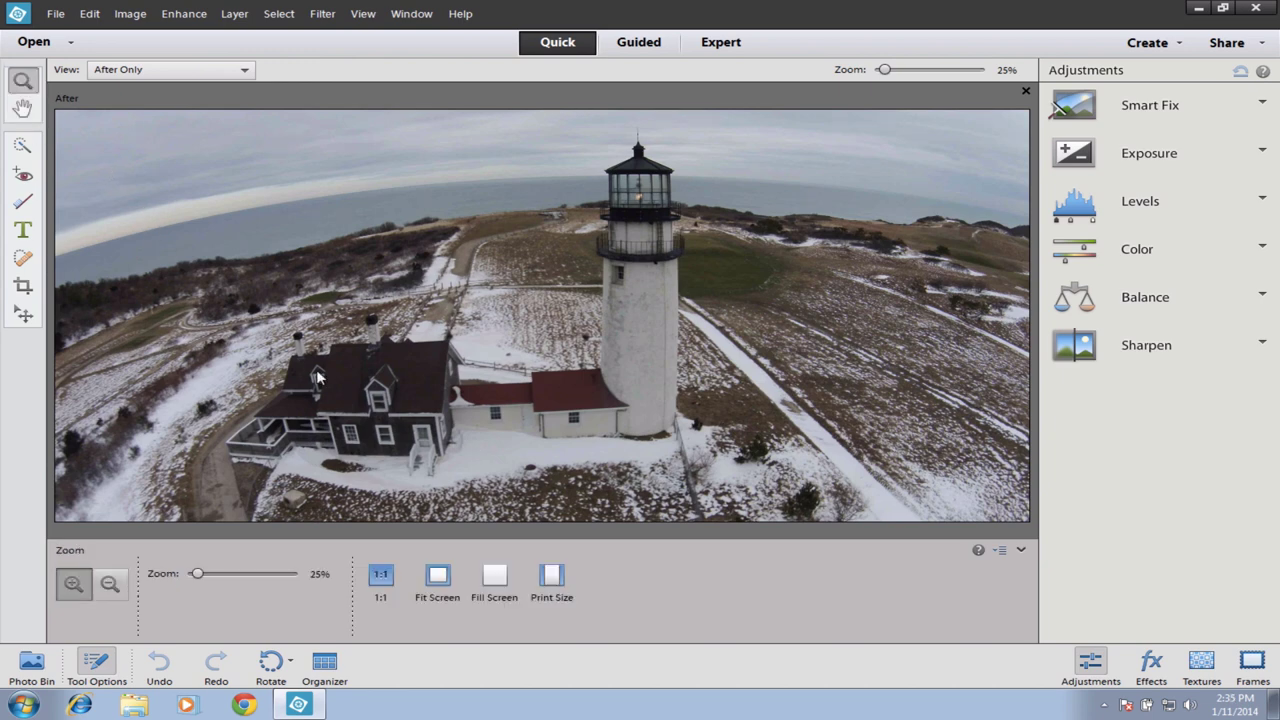
pyautogui.click(631, 183)
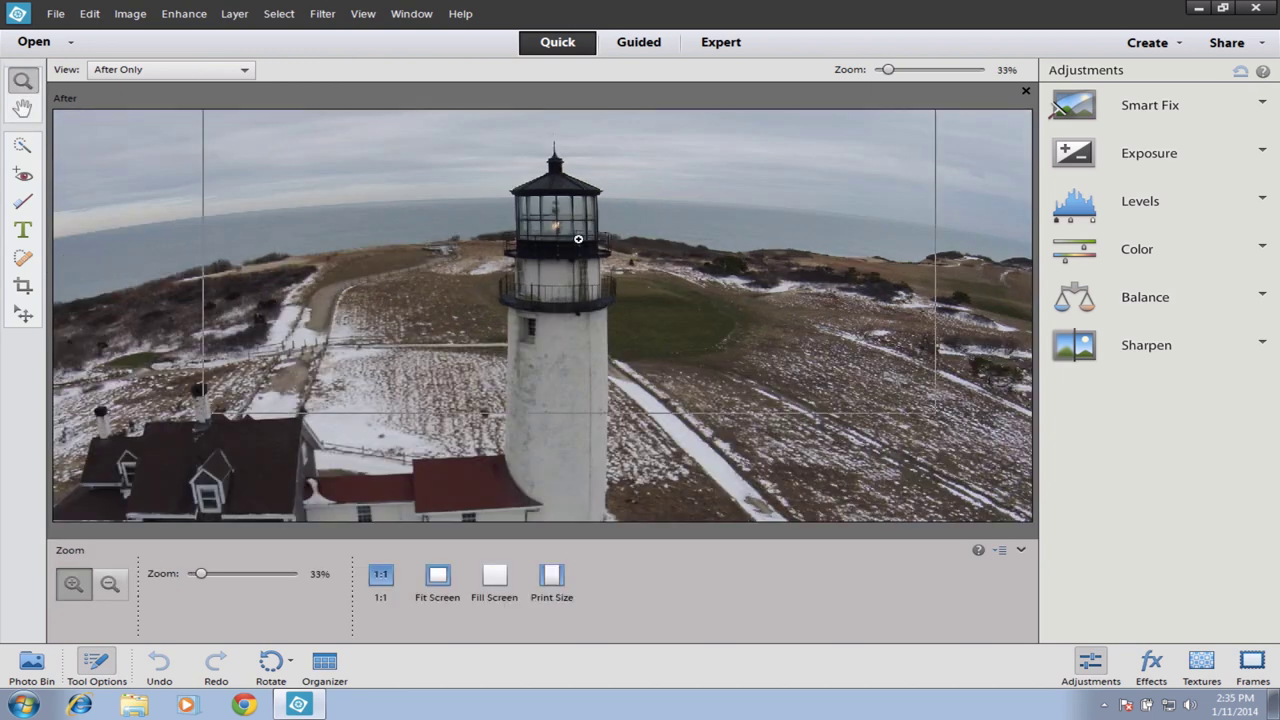
pyautogui.click(578, 238)
pyautogui.click(25, 110)
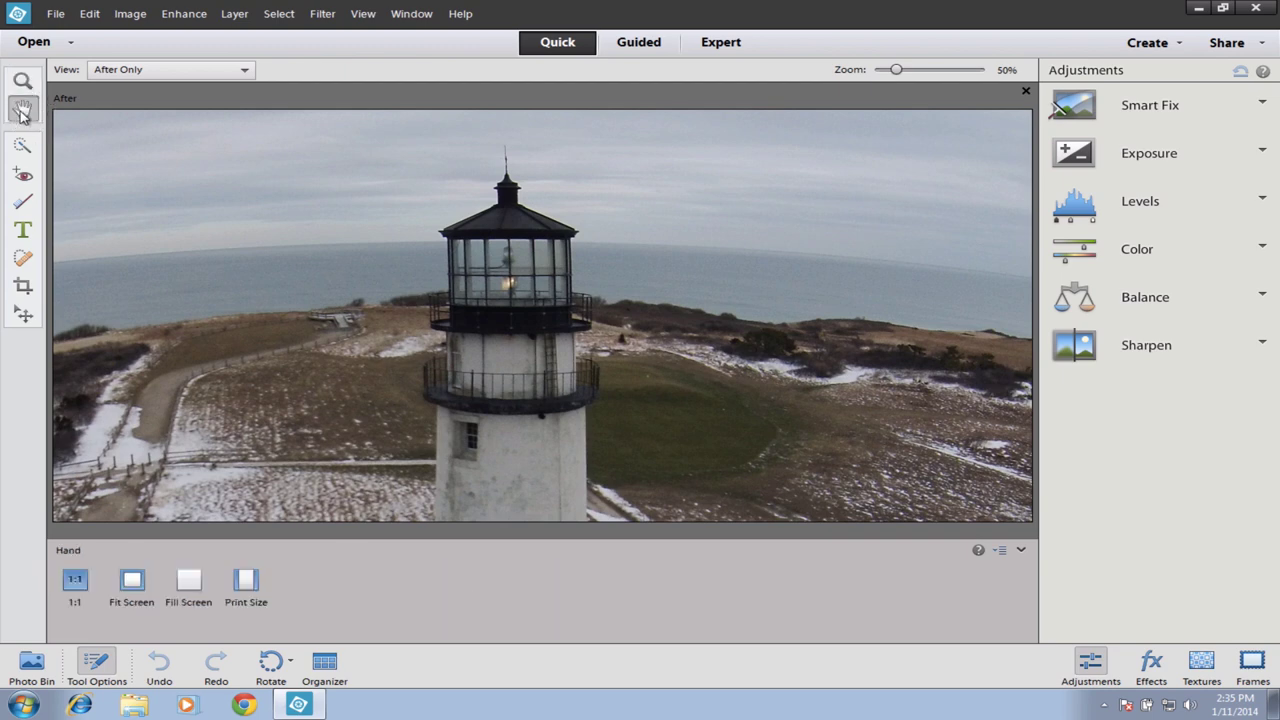
pyautogui.moveTo(193, 392); pyautogui.dragTo(624, 155)
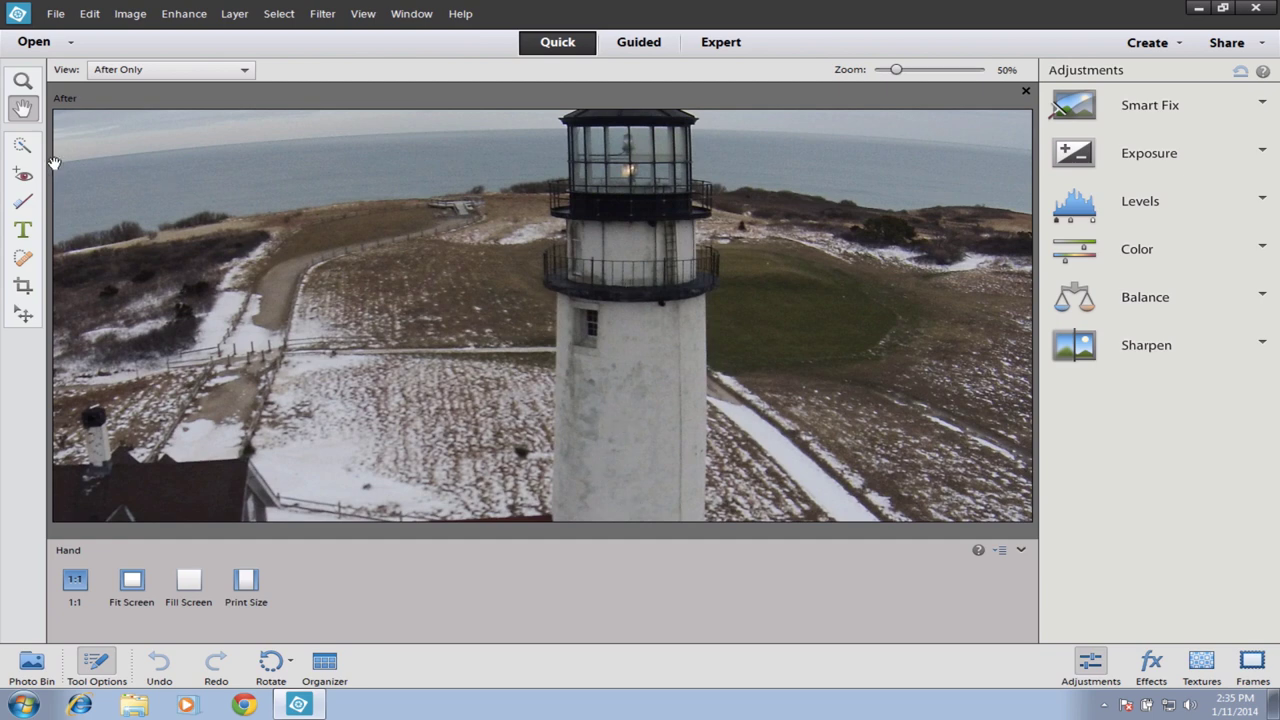
# Select the lighthouse's white tower below the balcony using the Quick Selection tool with a 13 px brush.
pyautogui.click(22, 148)
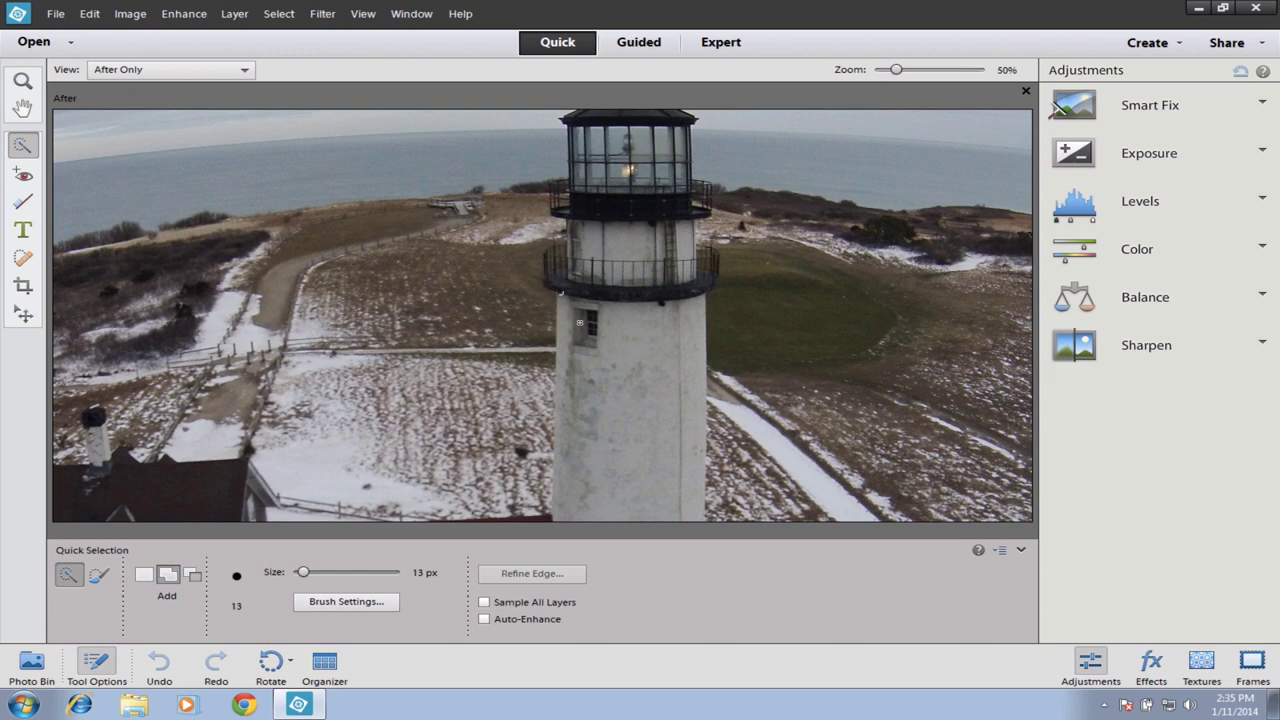
pyautogui.moveTo(590, 345); pyautogui.dragTo(657, 409)
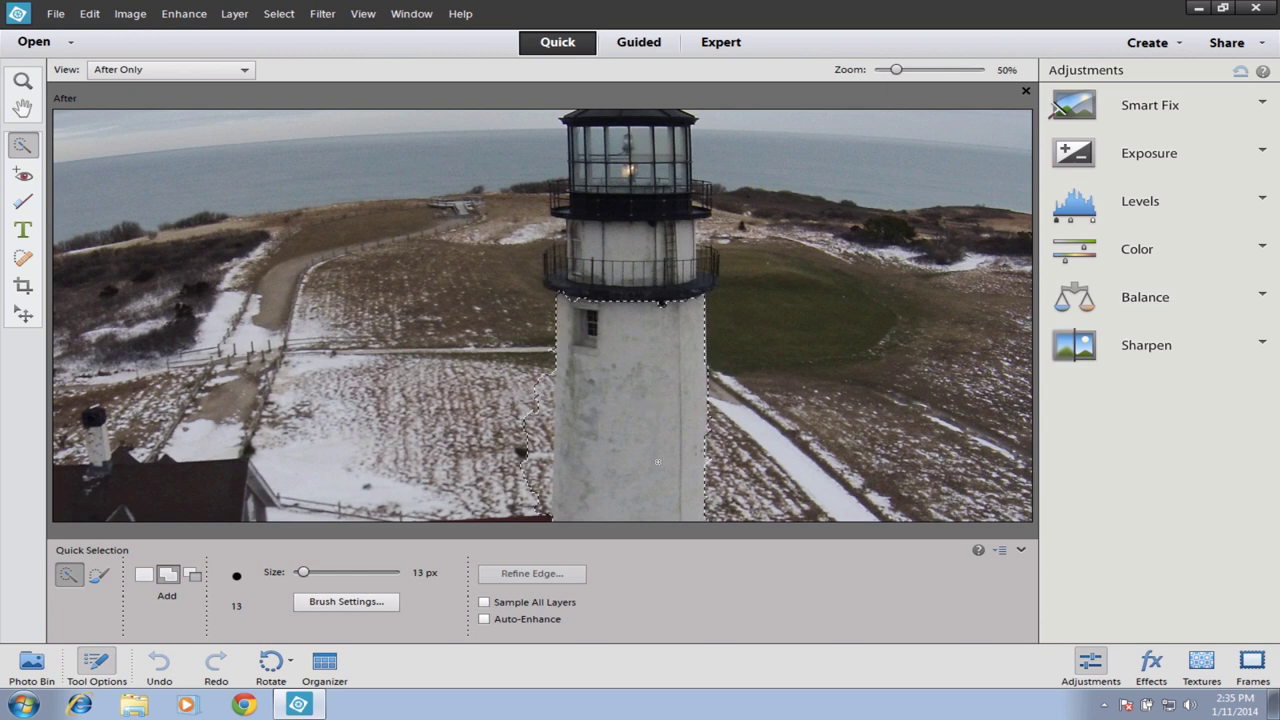
pyautogui.moveTo(657, 462); pyautogui.dragTo(655, 460)
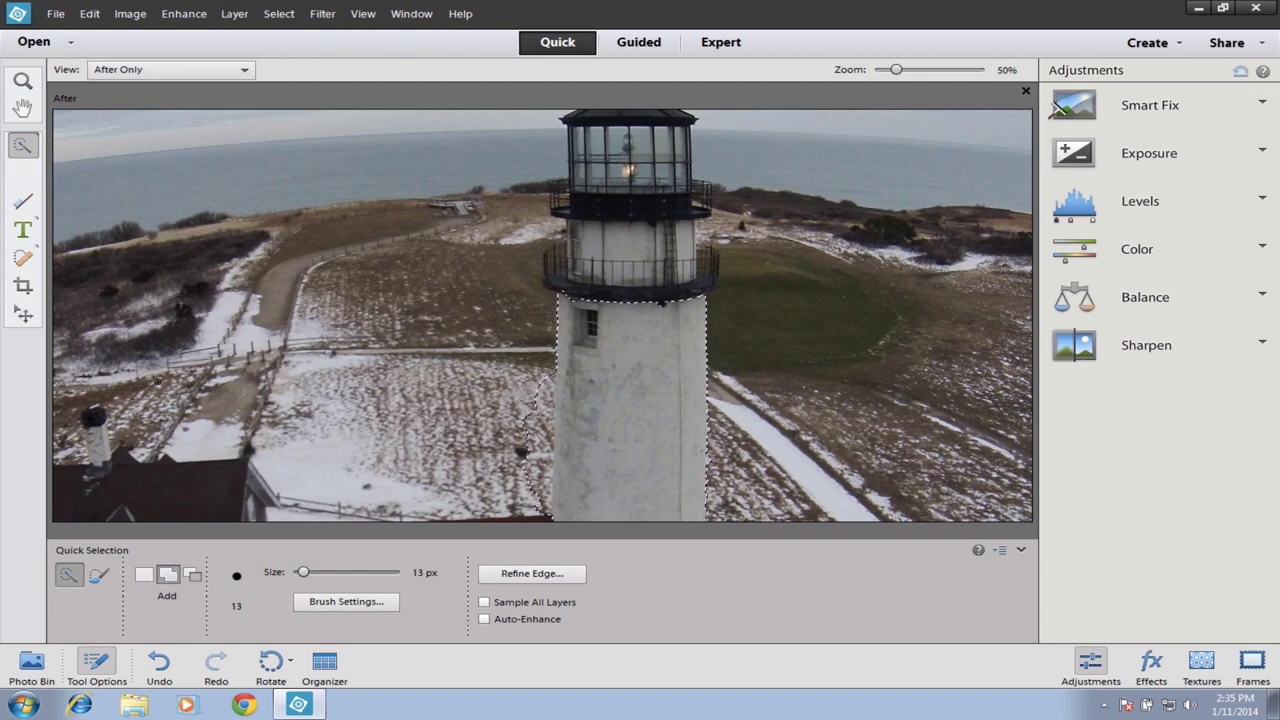
# Open the photo red_eye_03 from the Demo Photos folder.
pyautogui.click(31, 665)
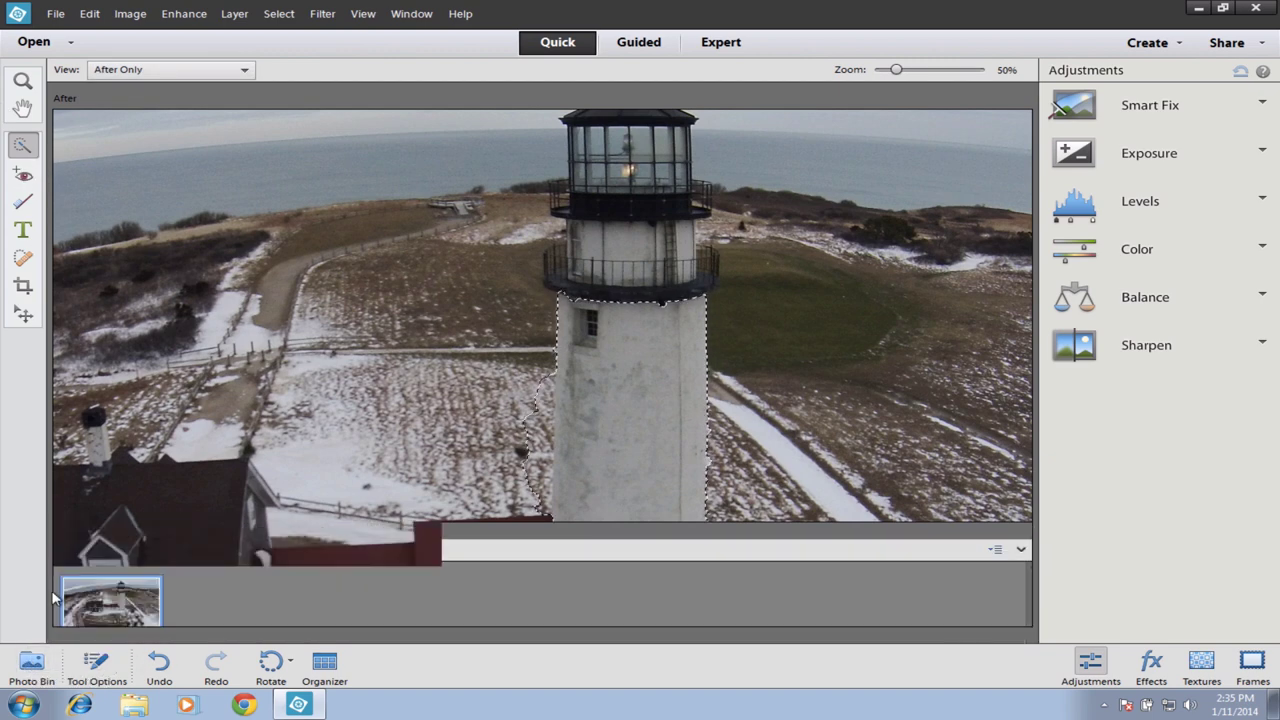
pyautogui.click(33, 41)
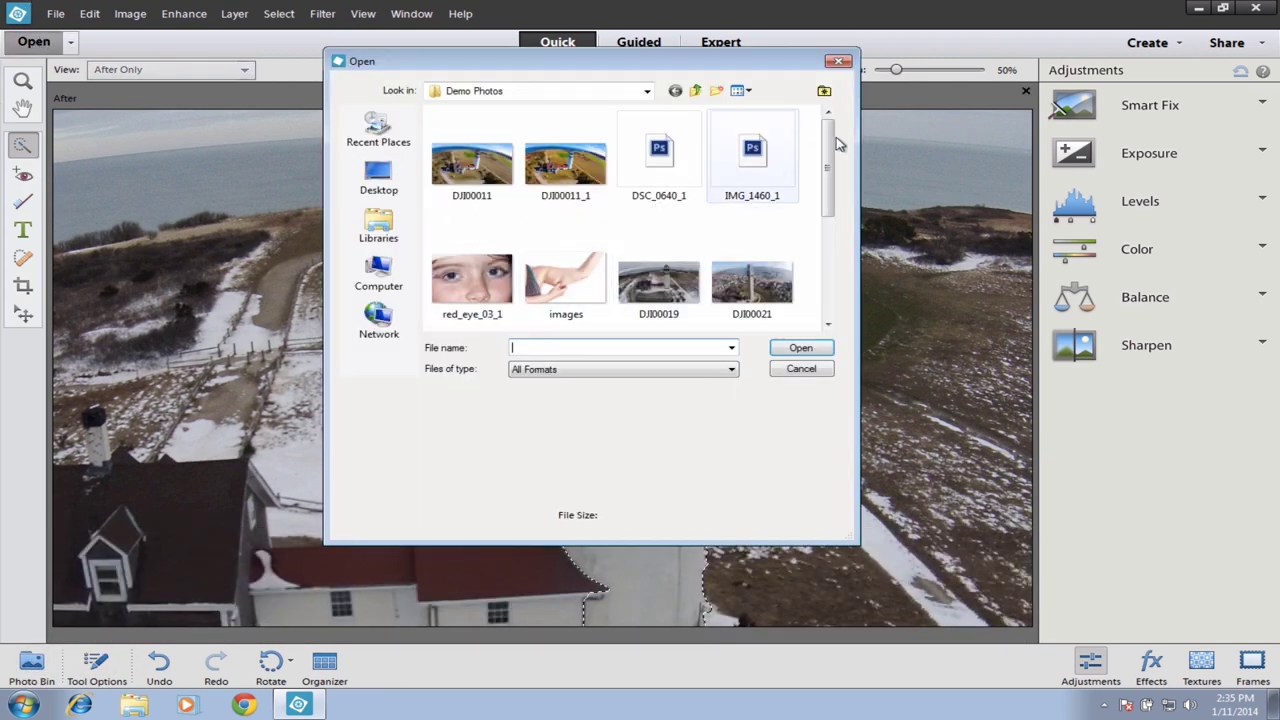
pyautogui.moveTo(829, 145); pyautogui.dragTo(829, 245)
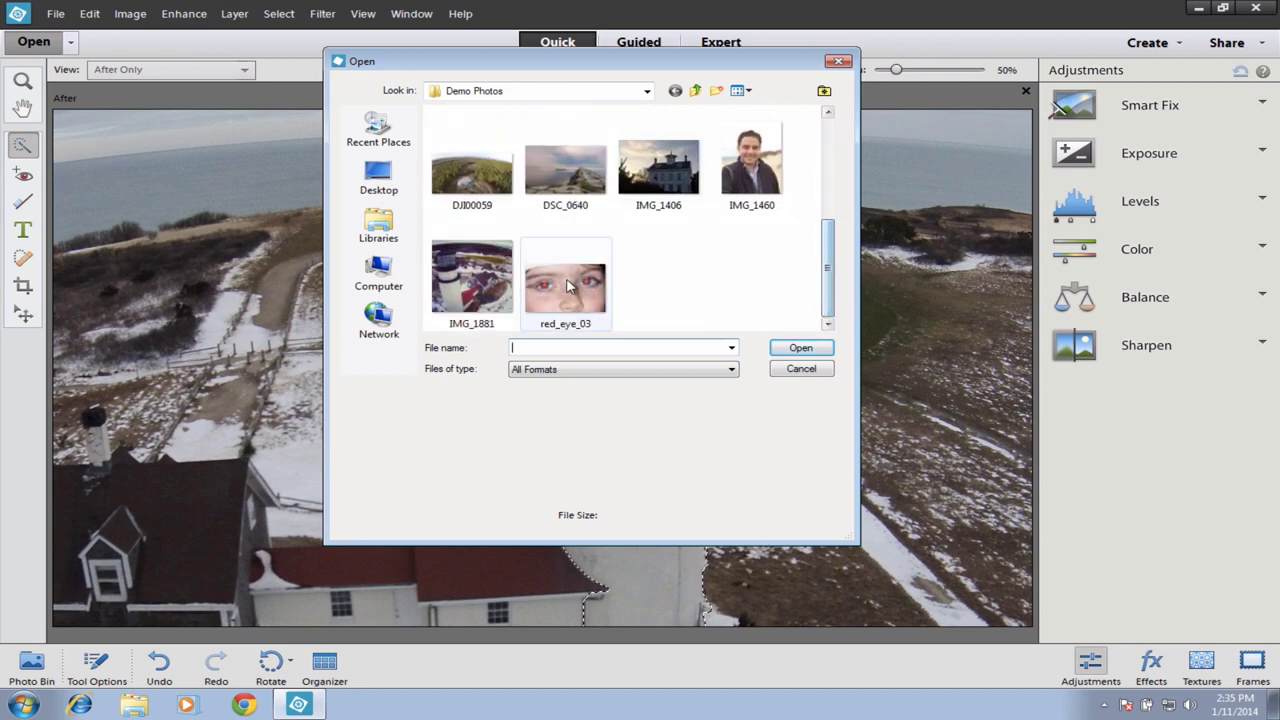
pyautogui.click(567, 287)
pyautogui.click(800, 347)
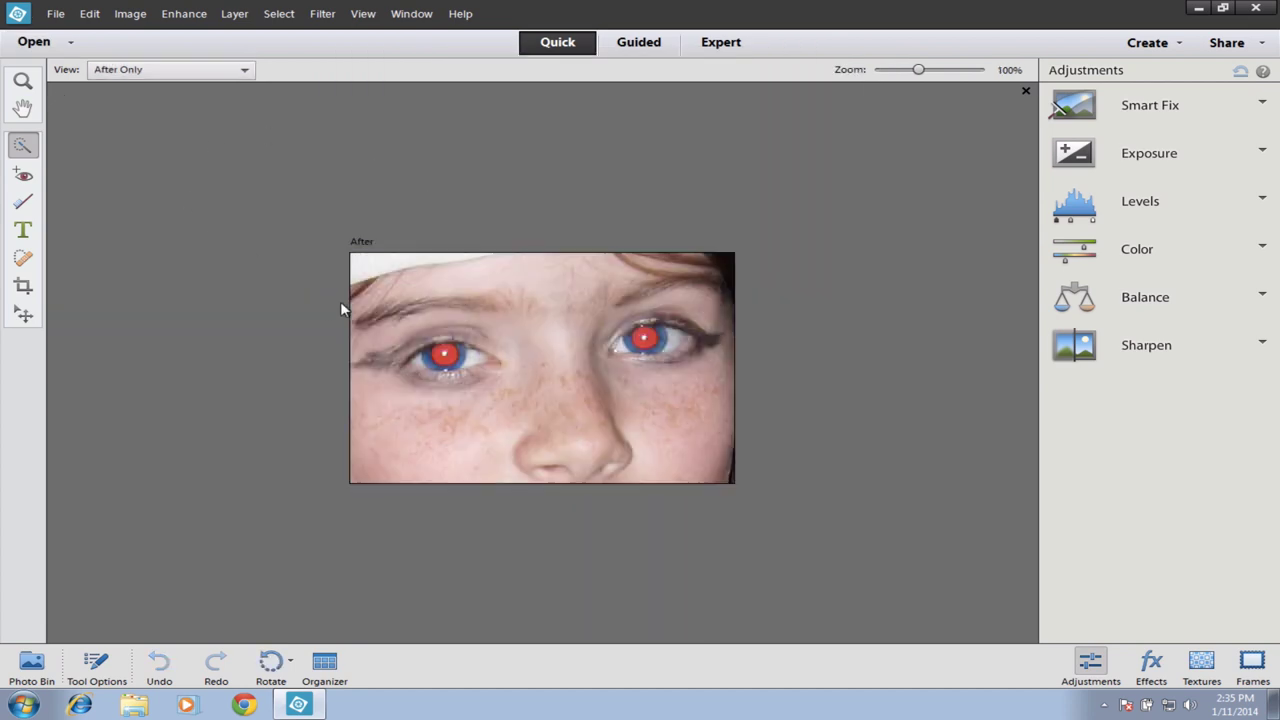
# Remove the red from both pupils using the Red Eye Removal tool with Pupil Radius and Darken at 50%.
pyautogui.click(16, 176)
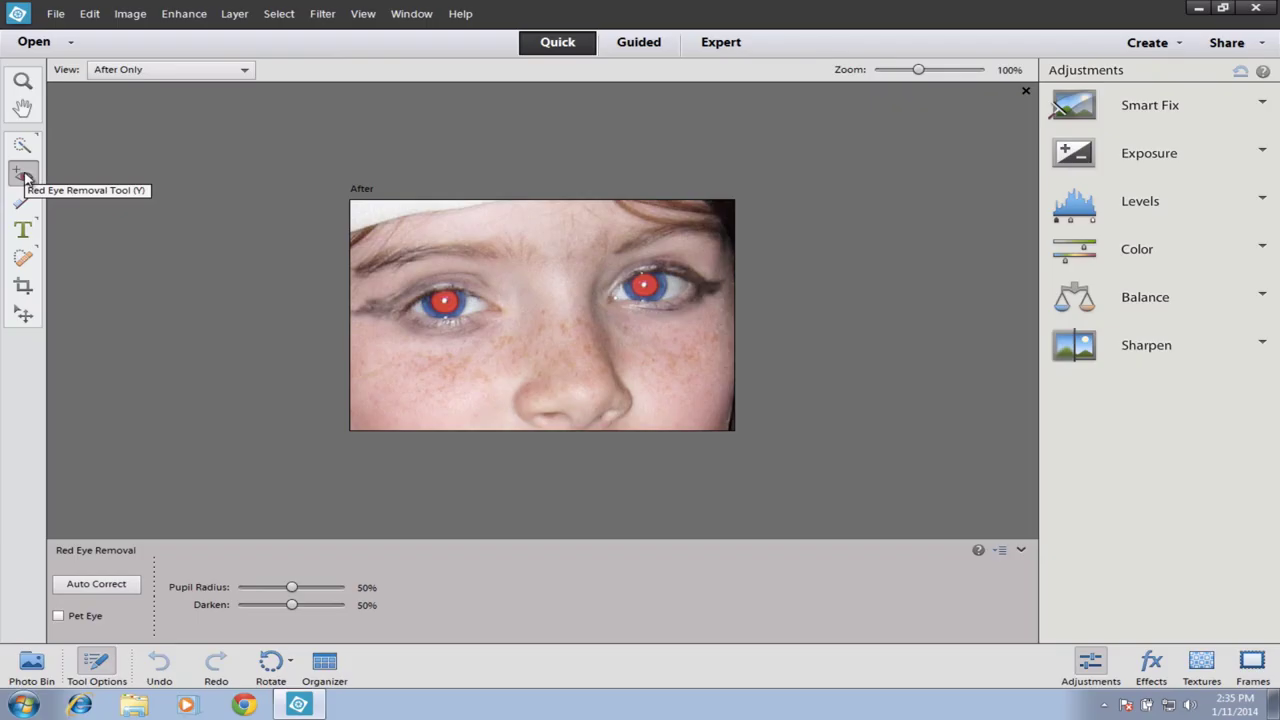
pyautogui.click(25, 177)
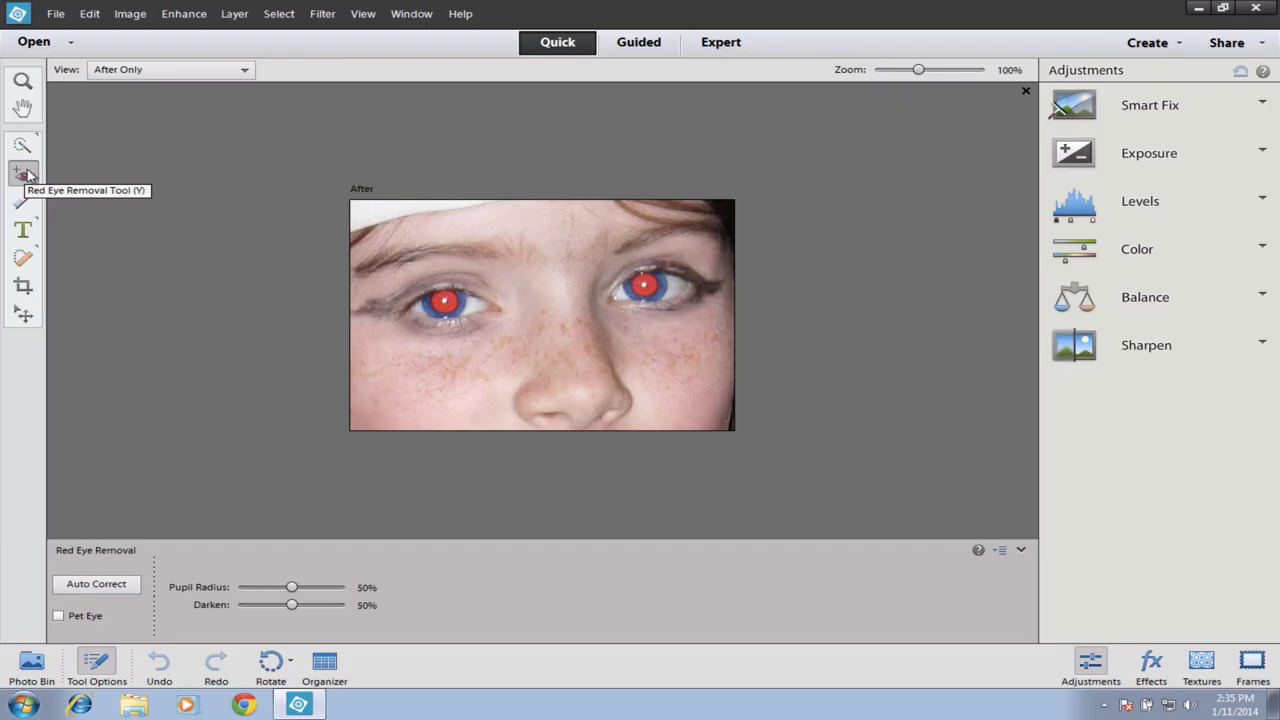
pyautogui.click(445, 302)
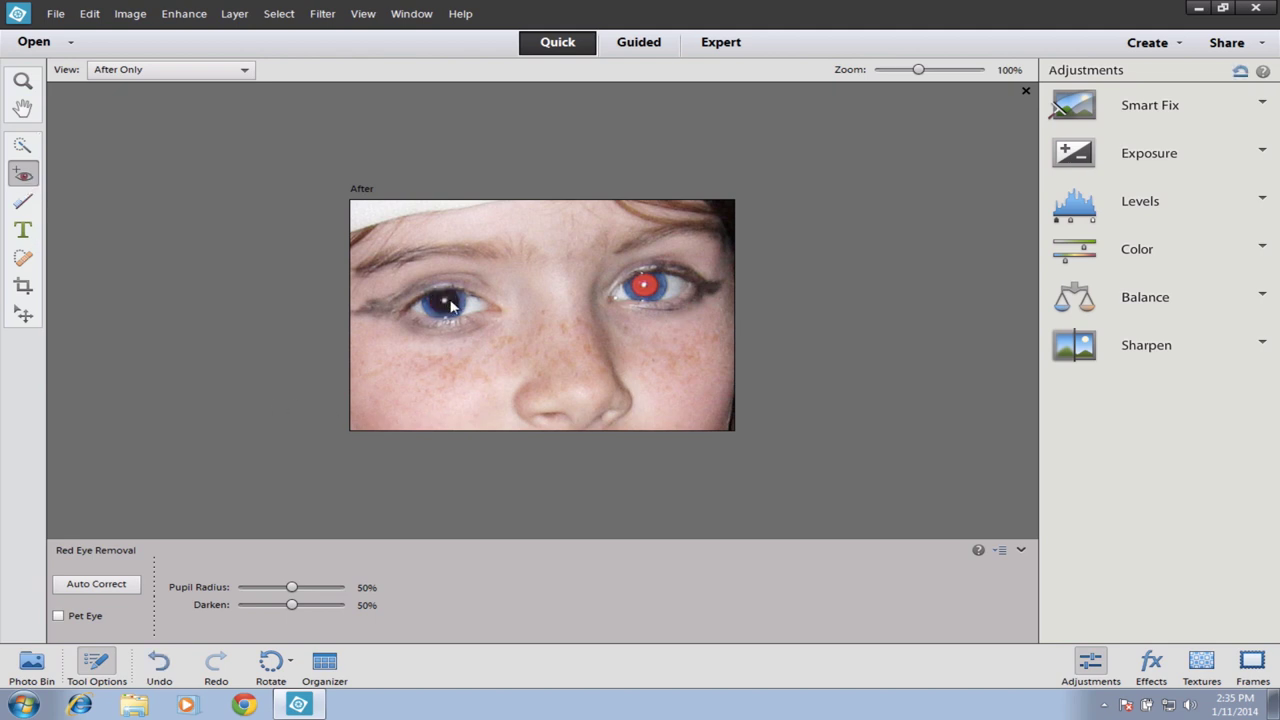
pyautogui.click(646, 288)
# Undo the pupil corrections and redo the red-eye removal on the eye at the photo's left with Darken at 23%.
pyautogui.moveTo(292, 610); pyautogui.dragTo(266, 610)
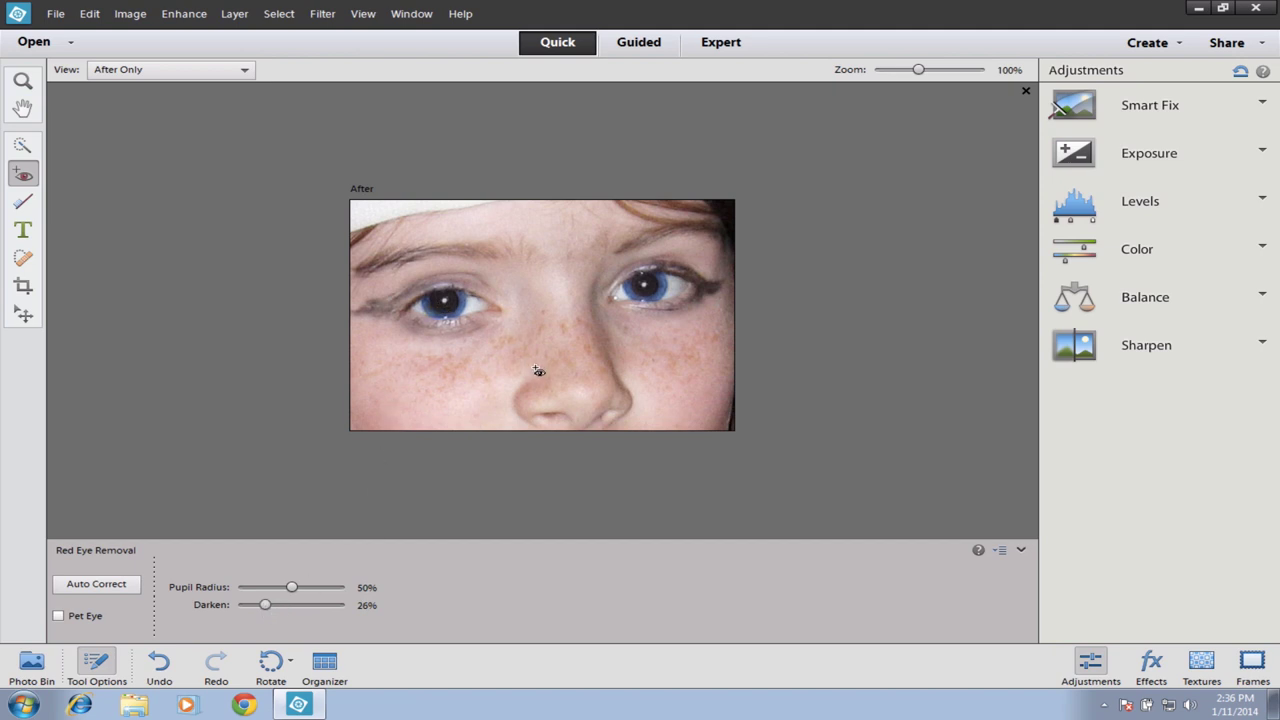
pyautogui.hotkey('ctrl', 'z')
pyautogui.hotkey('ctrl', 'z')
pyautogui.moveTo(266, 607); pyautogui.dragTo(260, 607)
pyautogui.click(445, 302)
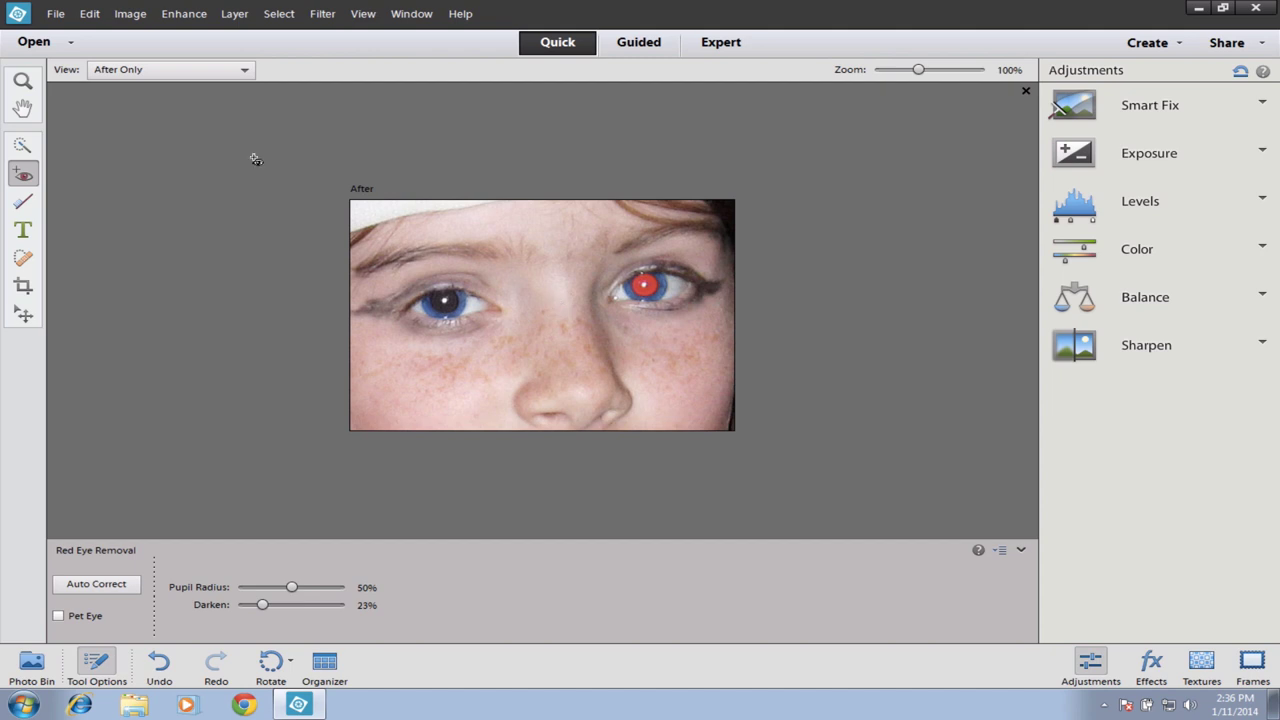
# Open the portrait photo IMG_1460 of the man on the beach from the Demo Photos folder.
pyautogui.click(33, 42)
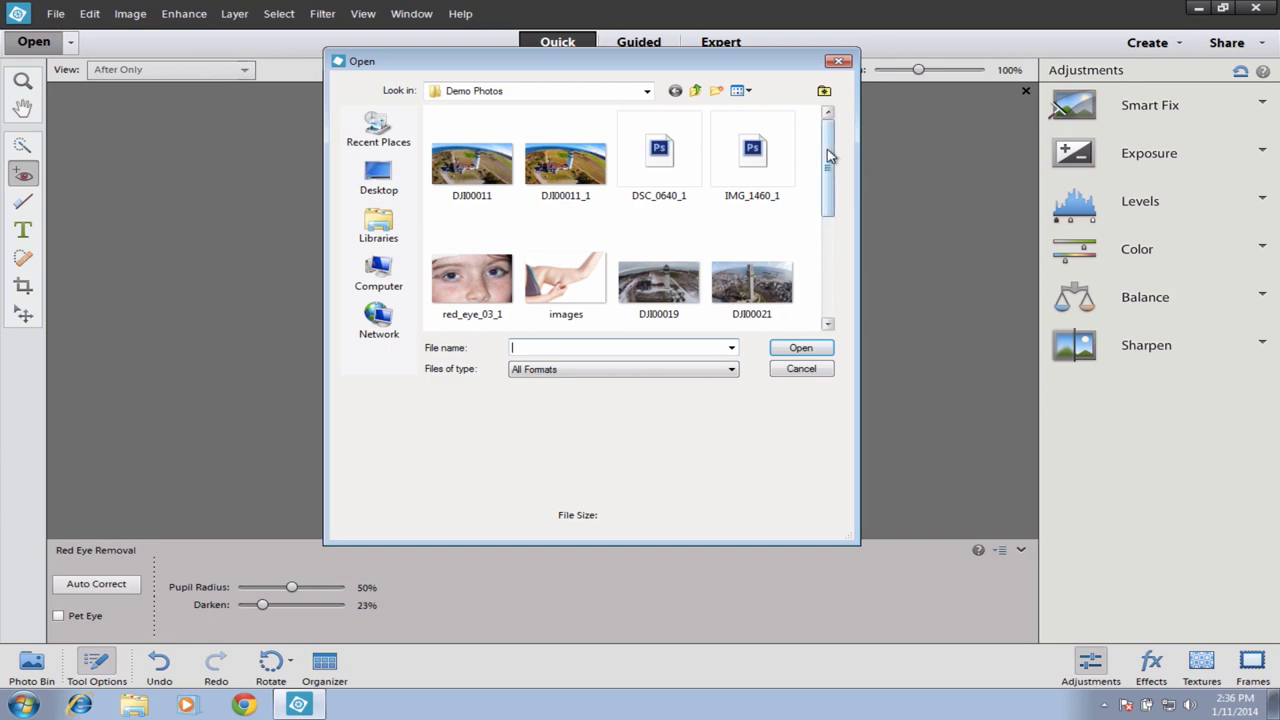
pyautogui.scroll(-3, 705, 245)
pyautogui.press('Escape')
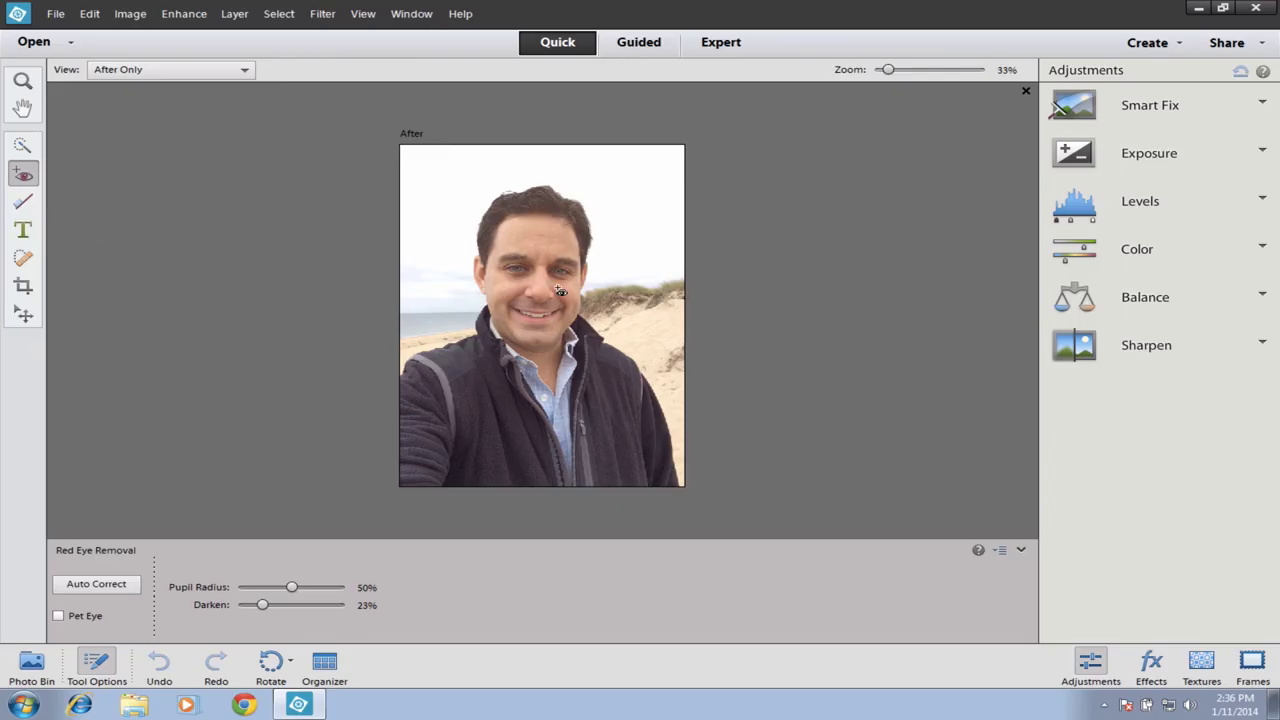
pyautogui.hotkey('ctrl', 'p')
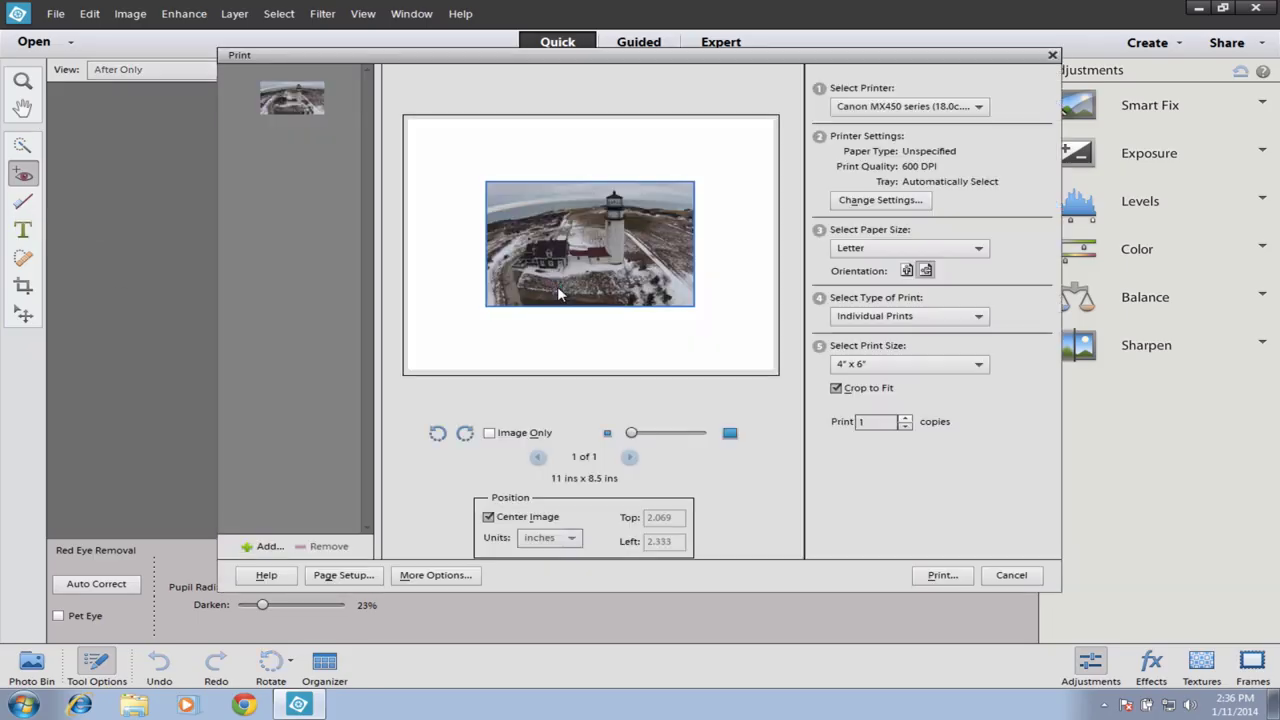
pyautogui.click(1037, 576)
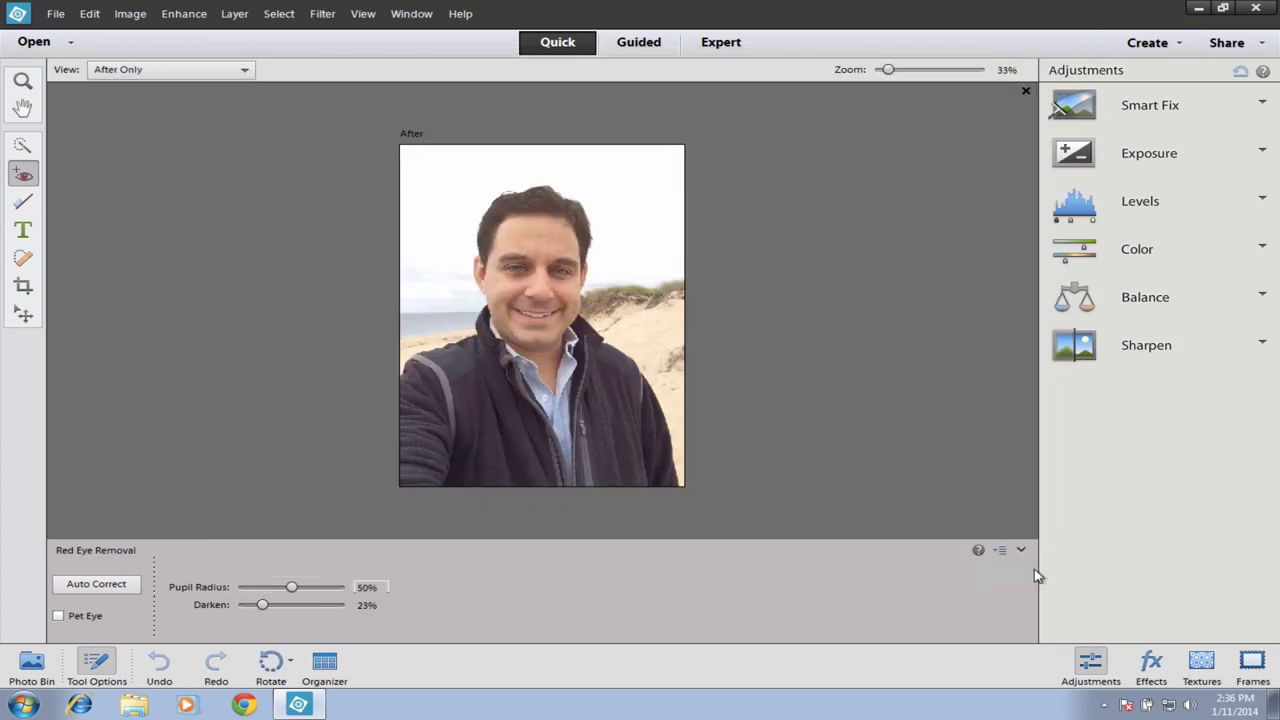
# Whiten the man's teeth with the Whiten Teeth tool, brushing across the whole upper row at 3 px.
pyautogui.hotkey('ctrl', '=')
pyautogui.hotkey('ctrl', '=')
pyautogui.hotkey('ctrl', '=')
pyautogui.hotkey('ctrl', '=')
pyautogui.hotkey('ctrl', '=')
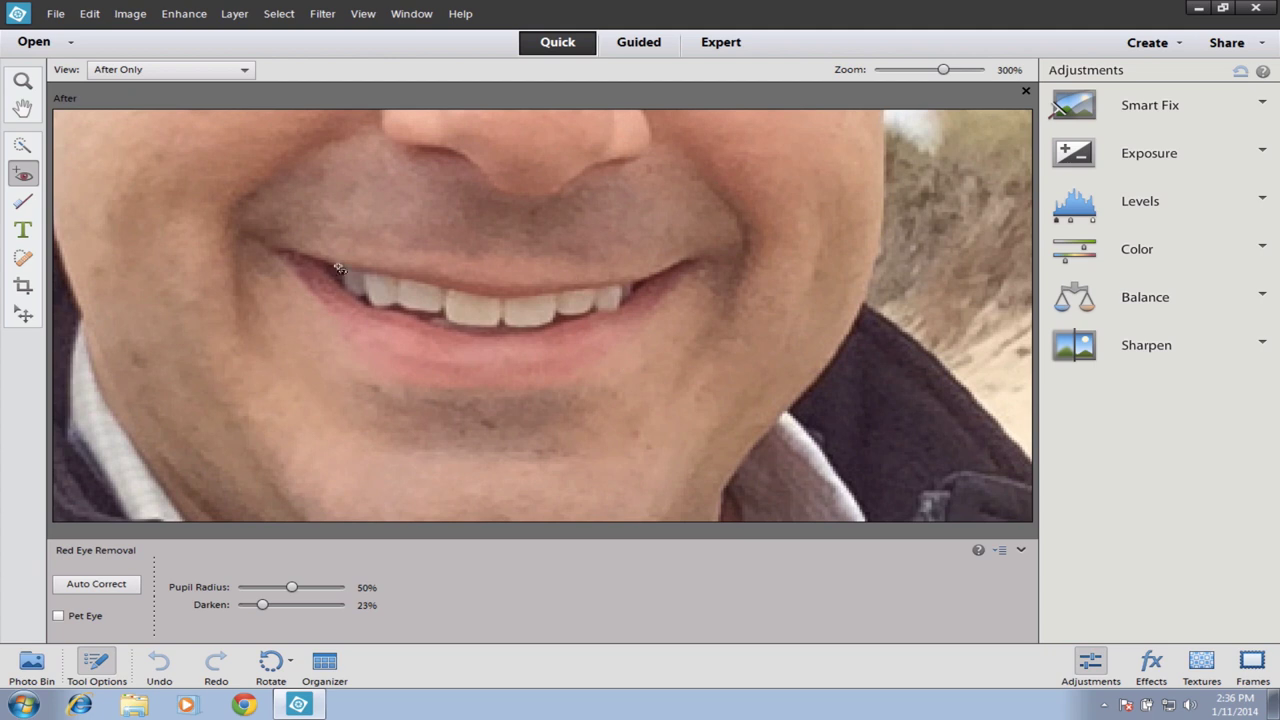
pyautogui.click(18, 204)
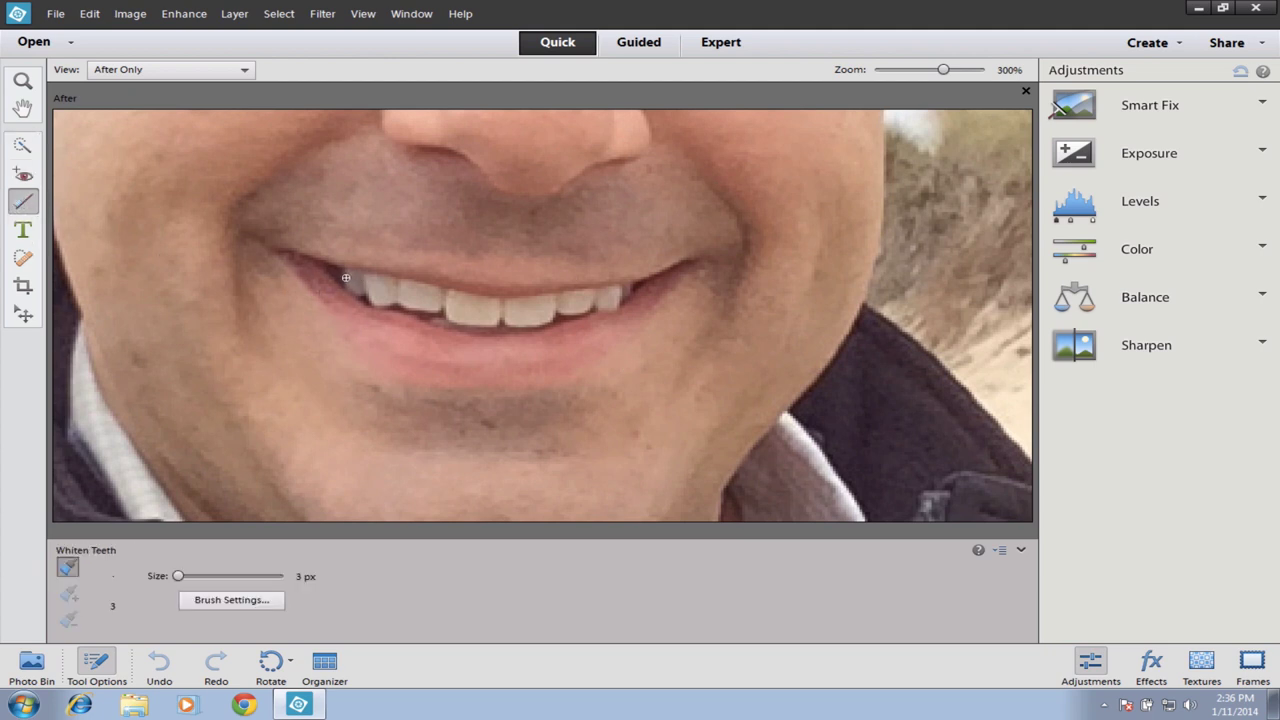
pyautogui.moveTo(398, 297); pyautogui.dragTo(591, 302)
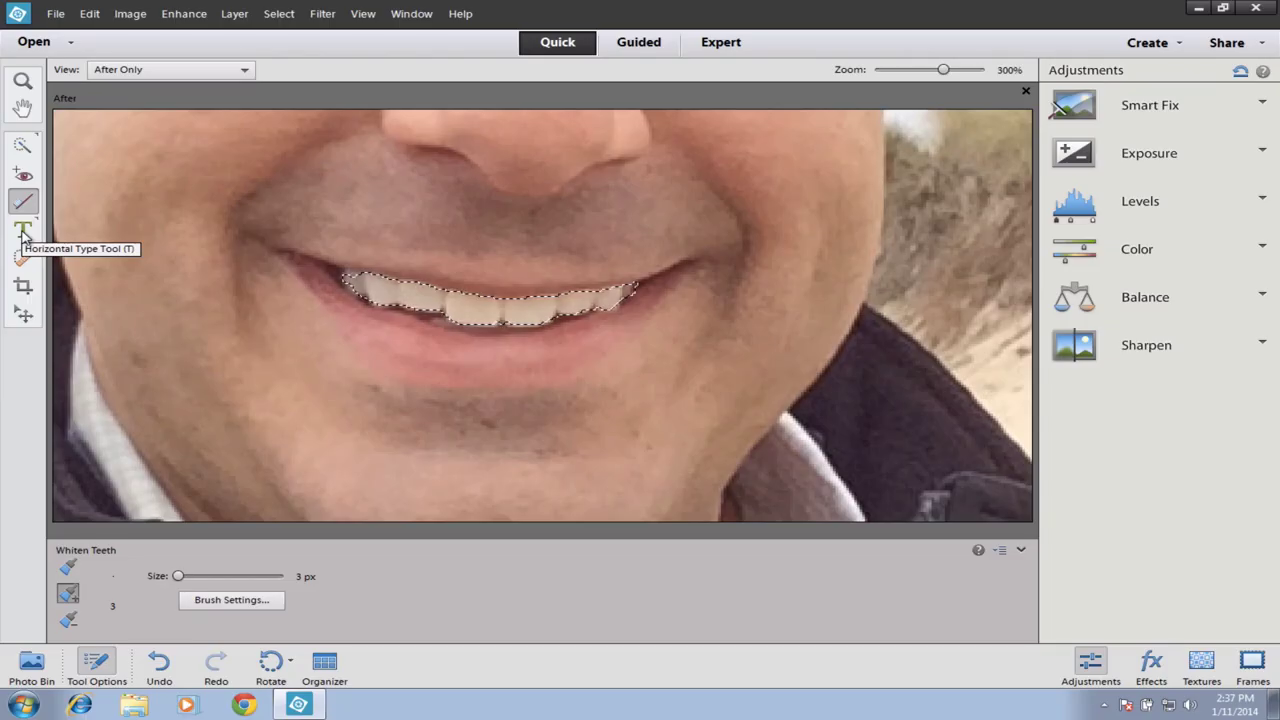
# Add a horizontal text box across the sky at the photo's top reading "Greetings from Provincetown, MA".
pyautogui.hotkey('ctrl', '-')
pyautogui.hotkey('ctrl', '-')
pyautogui.hotkey('ctrl', '-')
pyautogui.hotkey('ctrl', '-')
pyautogui.hotkey('ctrl', '-')
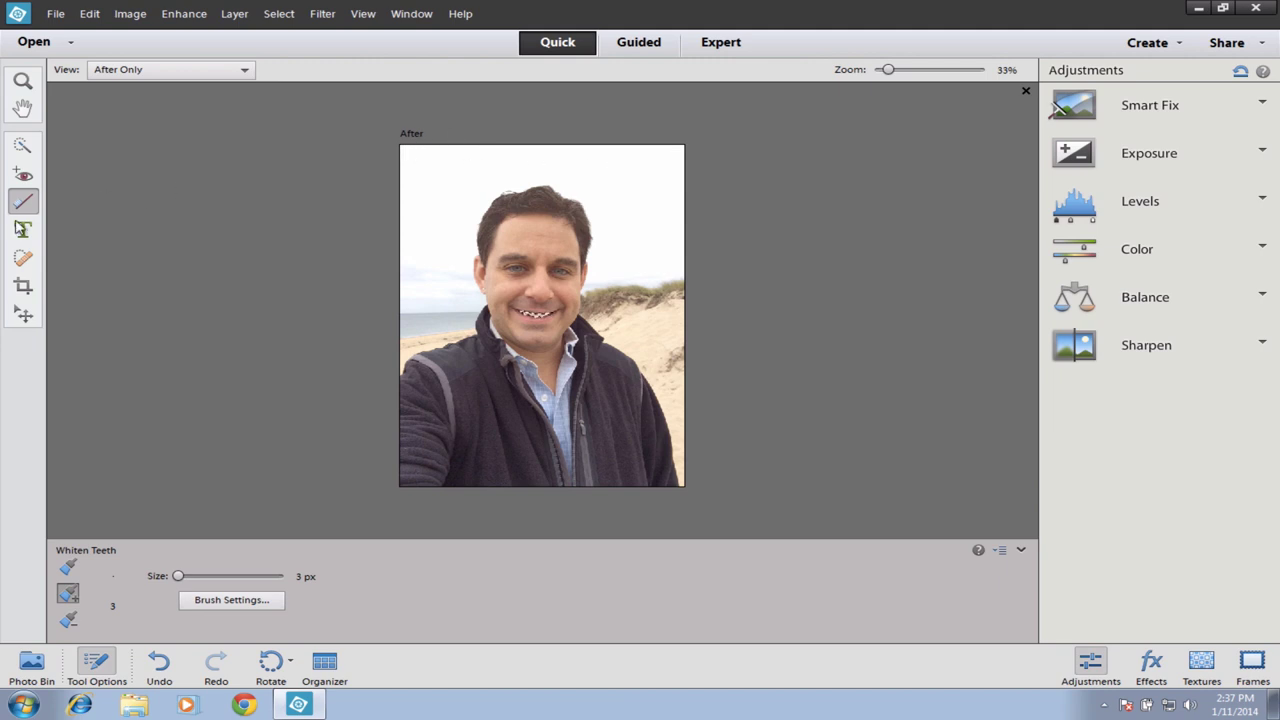
pyautogui.click(25, 229)
pyautogui.moveTo(416, 162); pyautogui.dragTo(659, 218)
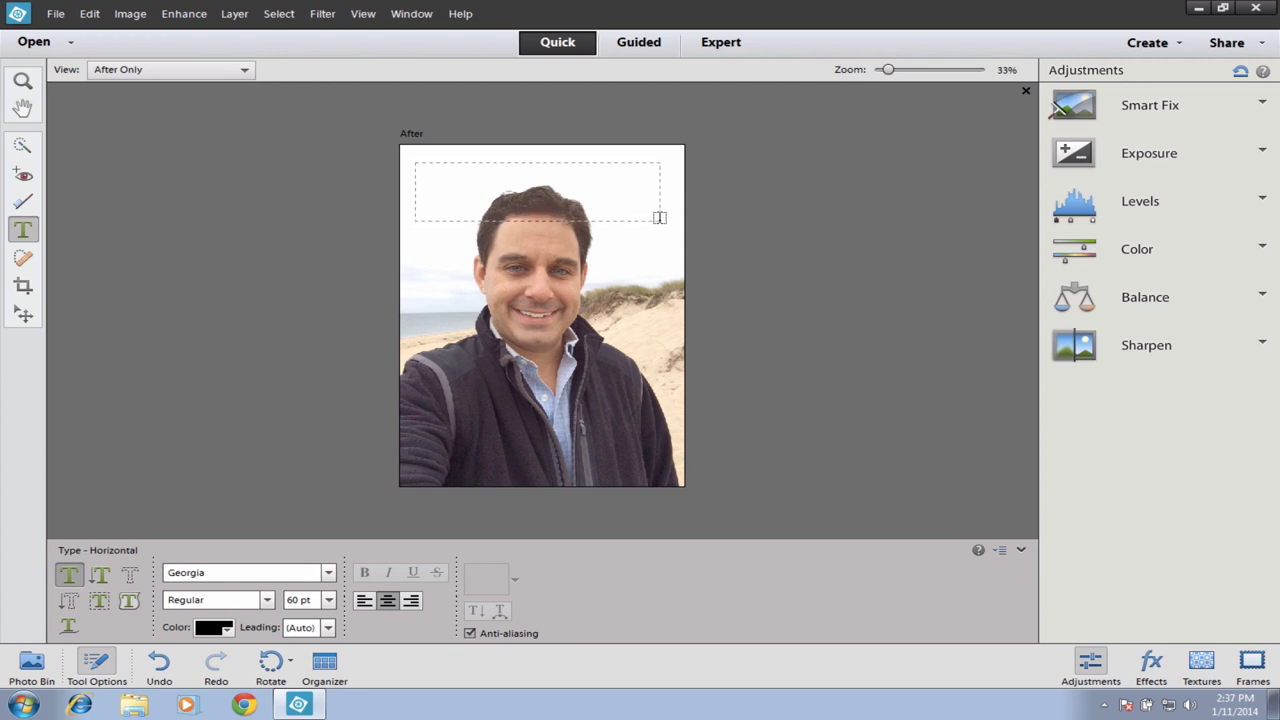
pyautogui.moveTo(659, 218); pyautogui.dragTo(660, 219)
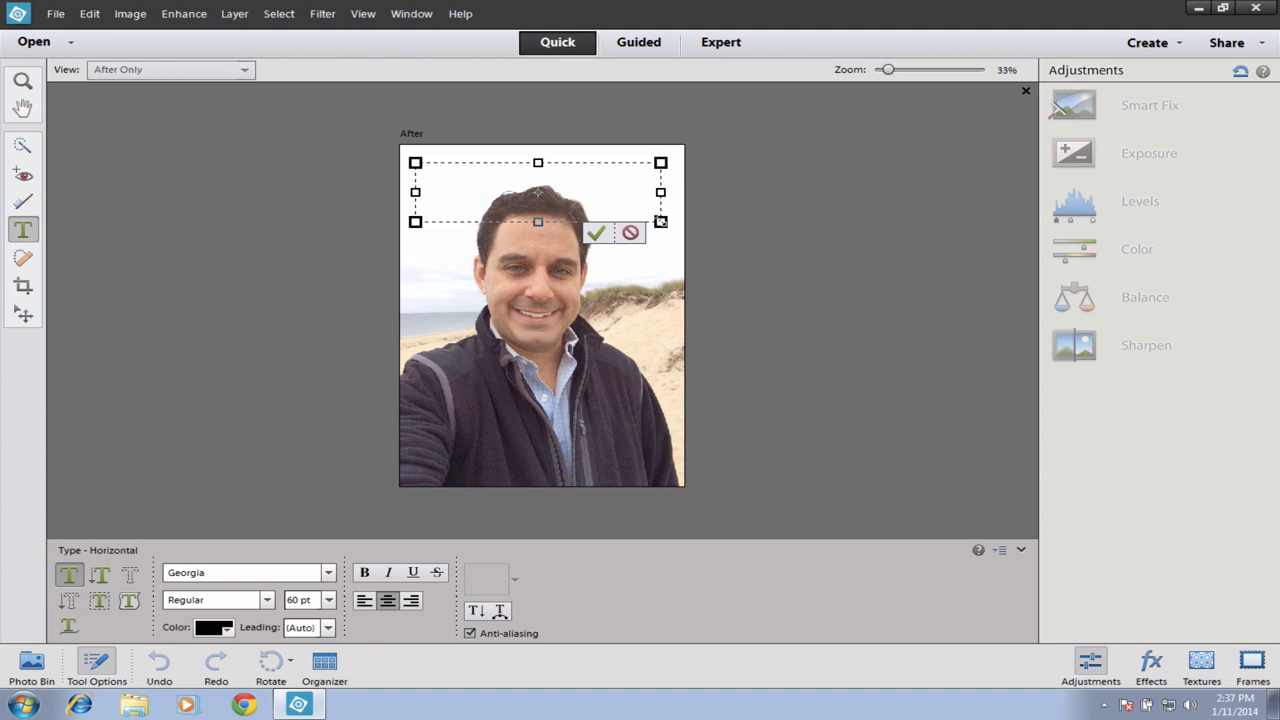
pyautogui.write('Greetings from C')
pyautogui.press('BackSpace')
pyautogui.write('Provincetown,')
pyautogui.press('Return')
pyautogui.write('MA')
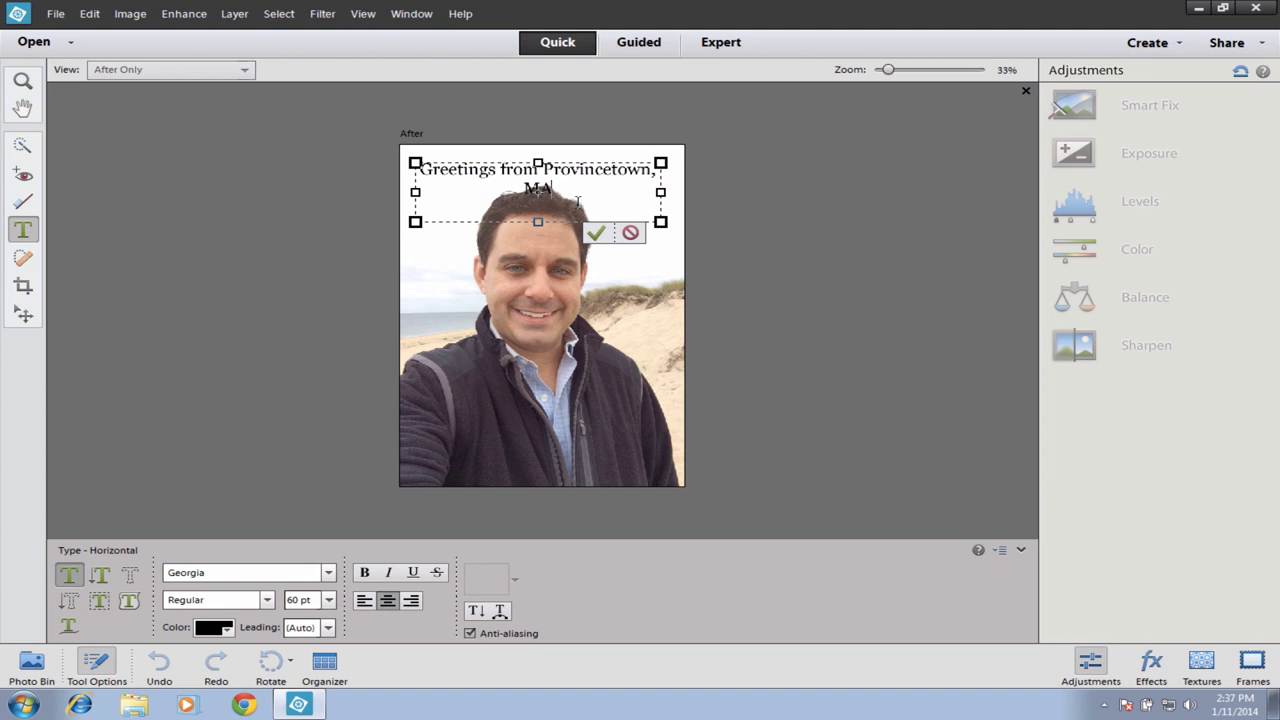
# Format the whole caption in the Impact font at 48 pt with a light teal color.
pyautogui.moveTo(541, 190); pyautogui.dragTo(380, 166)
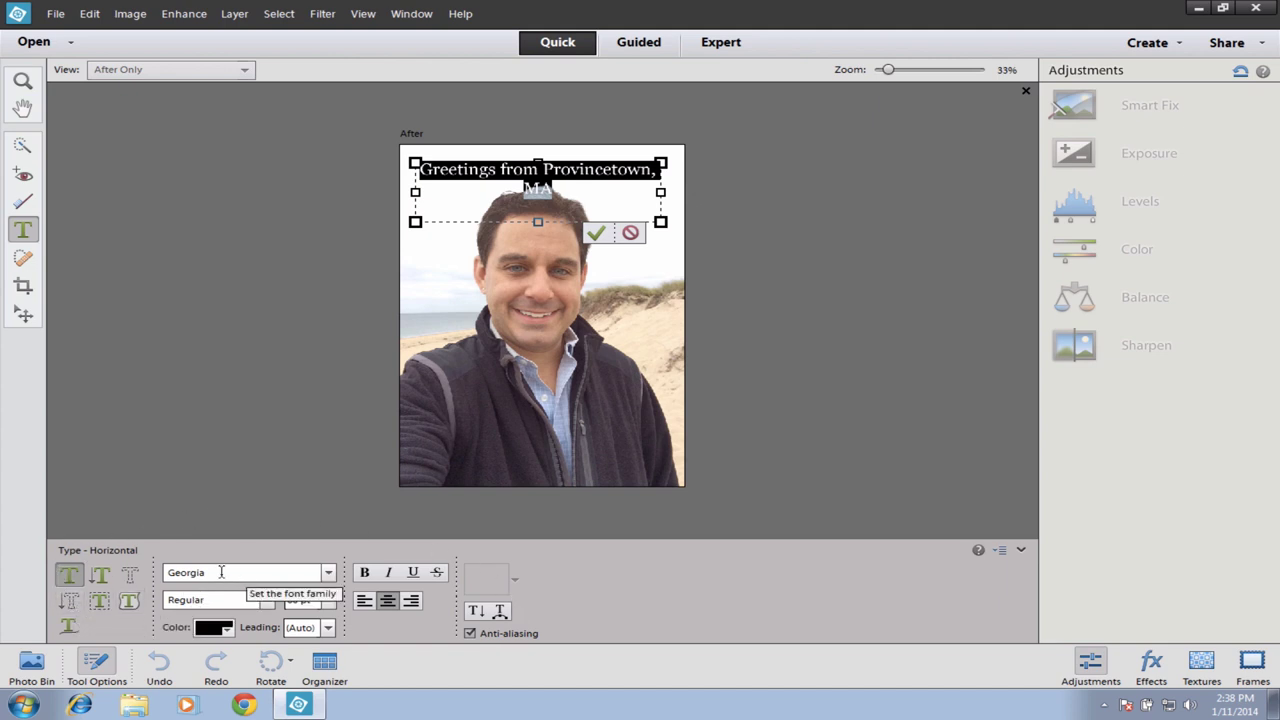
pyautogui.click(328, 572)
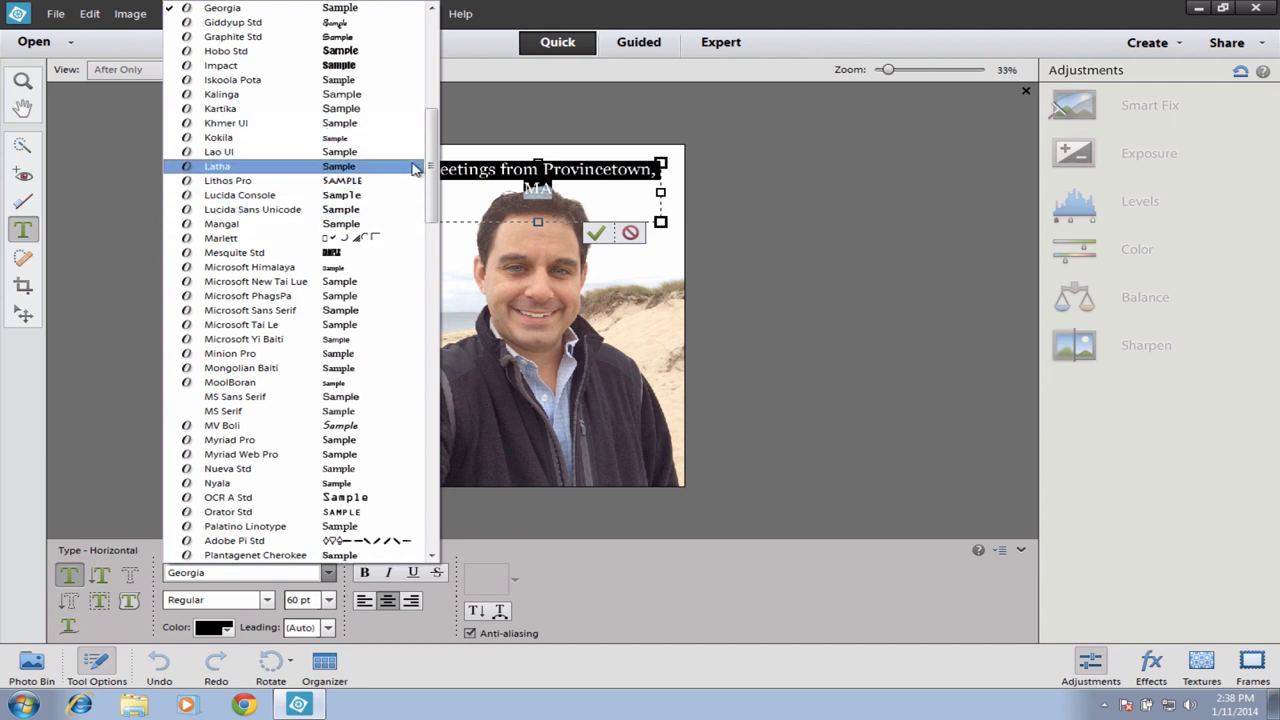
pyautogui.click(210, 66)
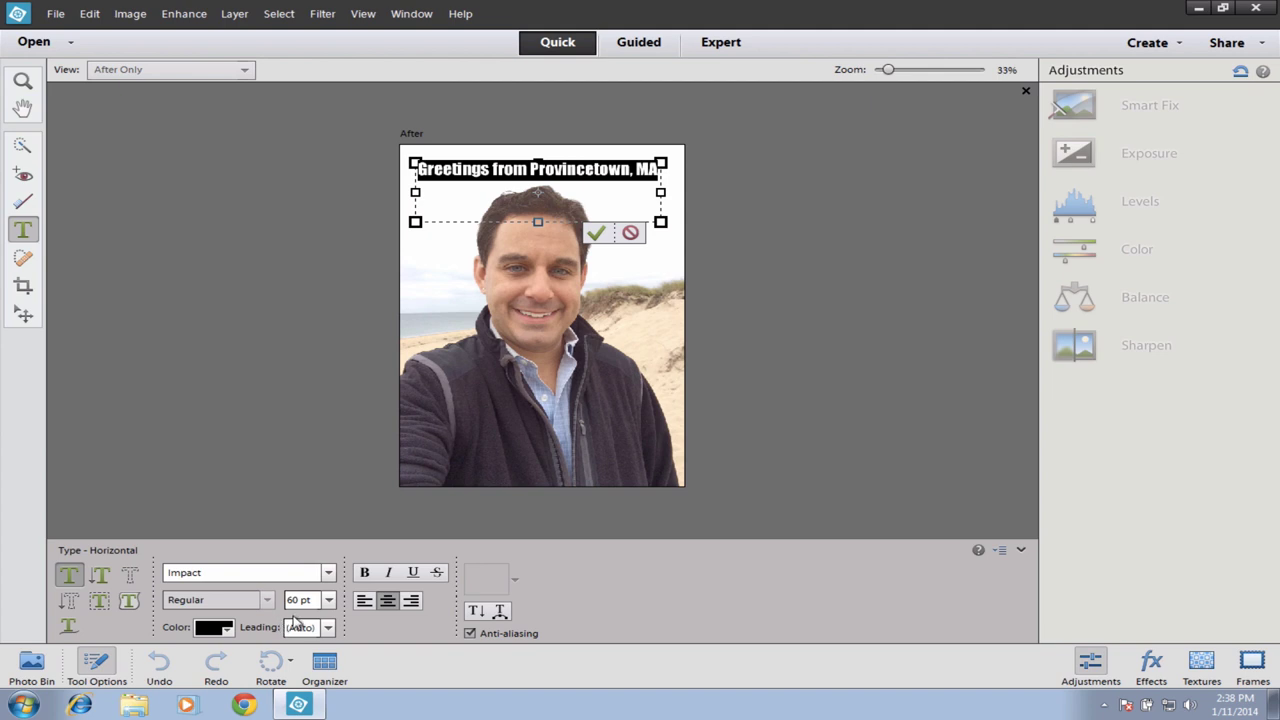
pyautogui.click(327, 600)
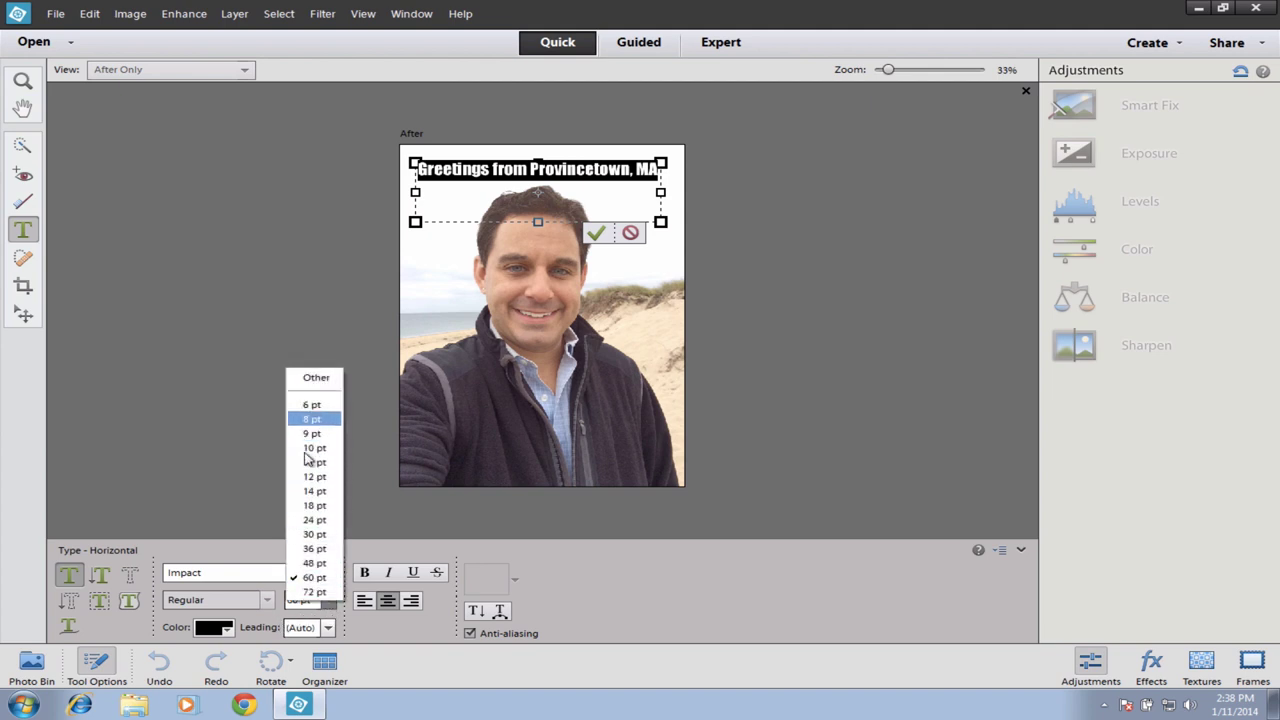
pyautogui.click(302, 598)
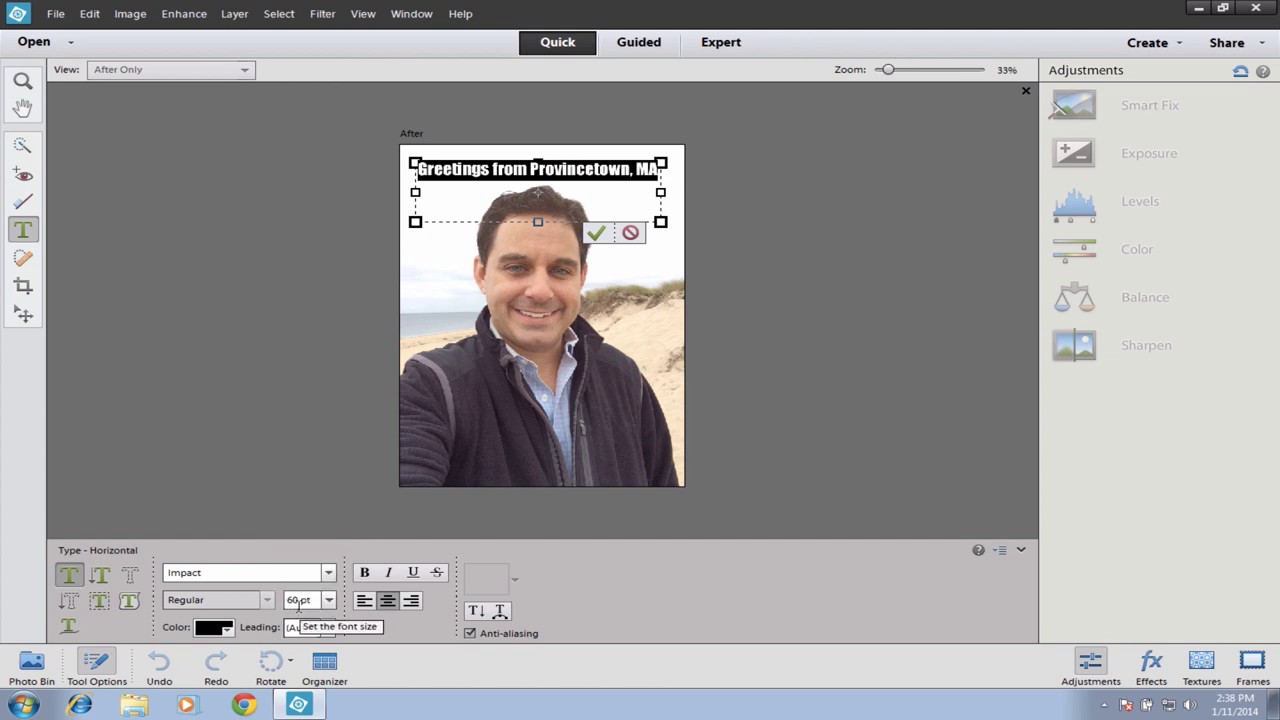
pyautogui.click(328, 599)
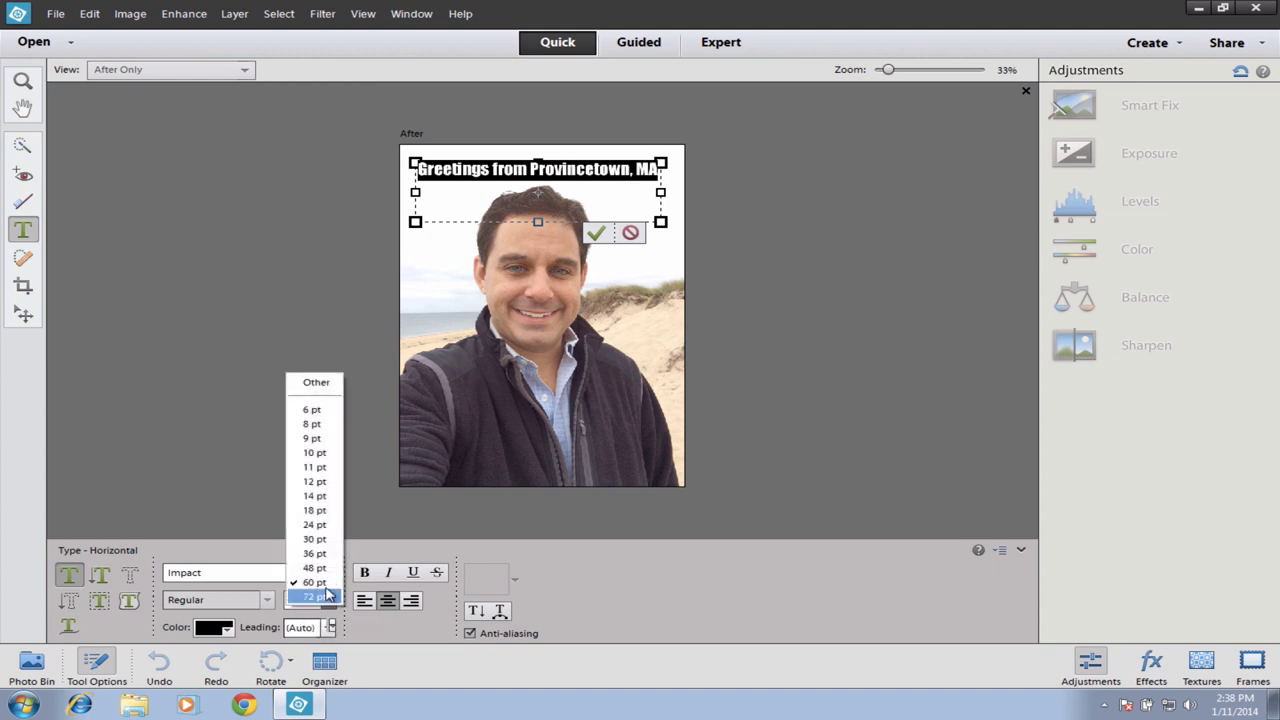
pyautogui.click(314, 568)
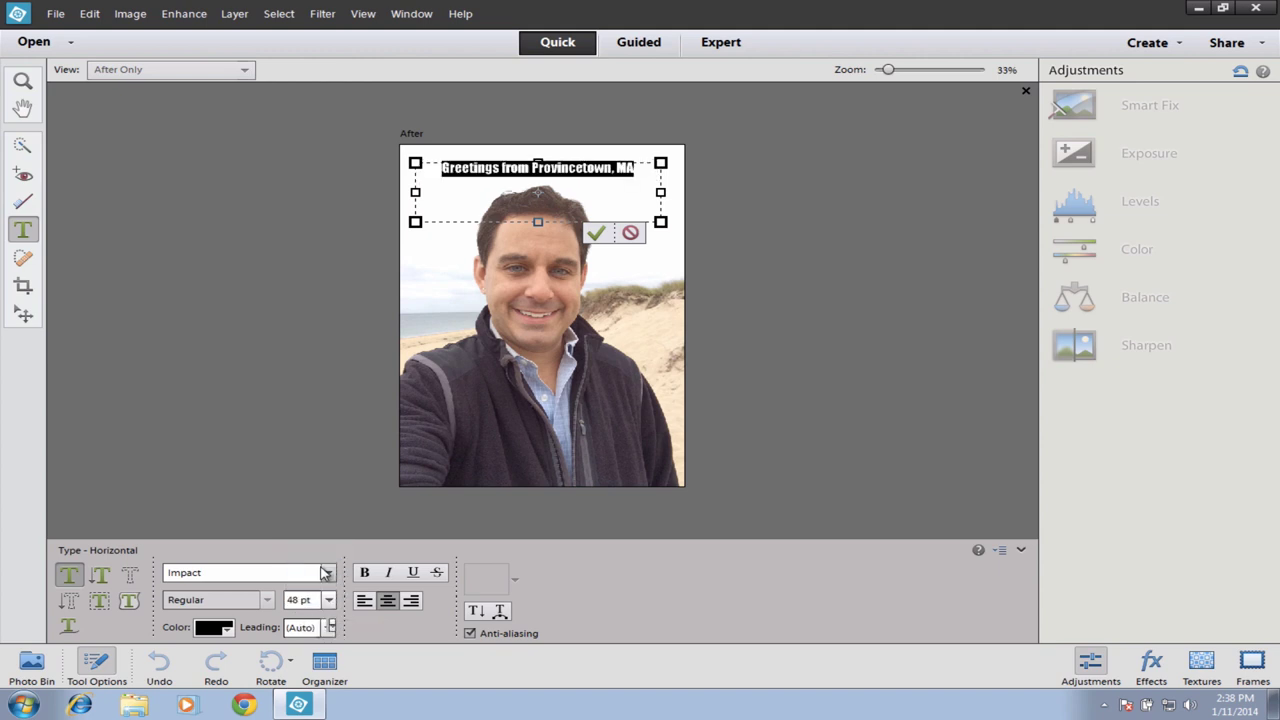
pyautogui.click(209, 630)
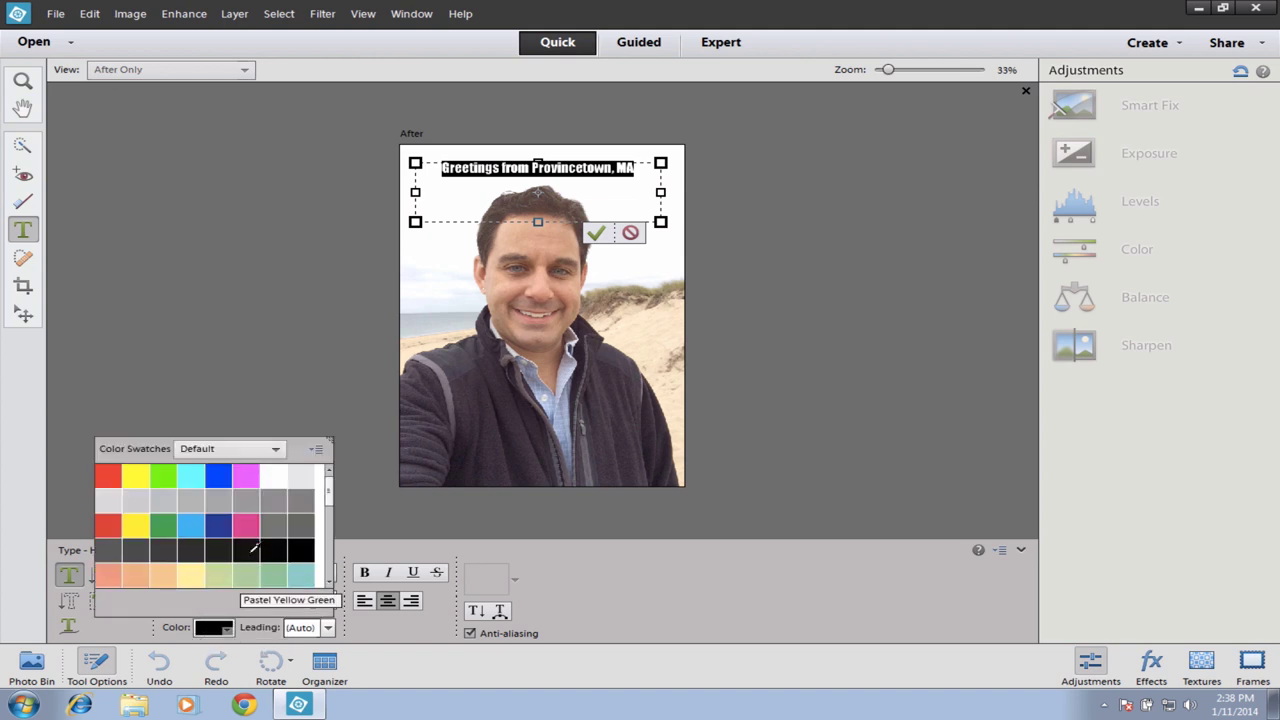
pyautogui.click(303, 573)
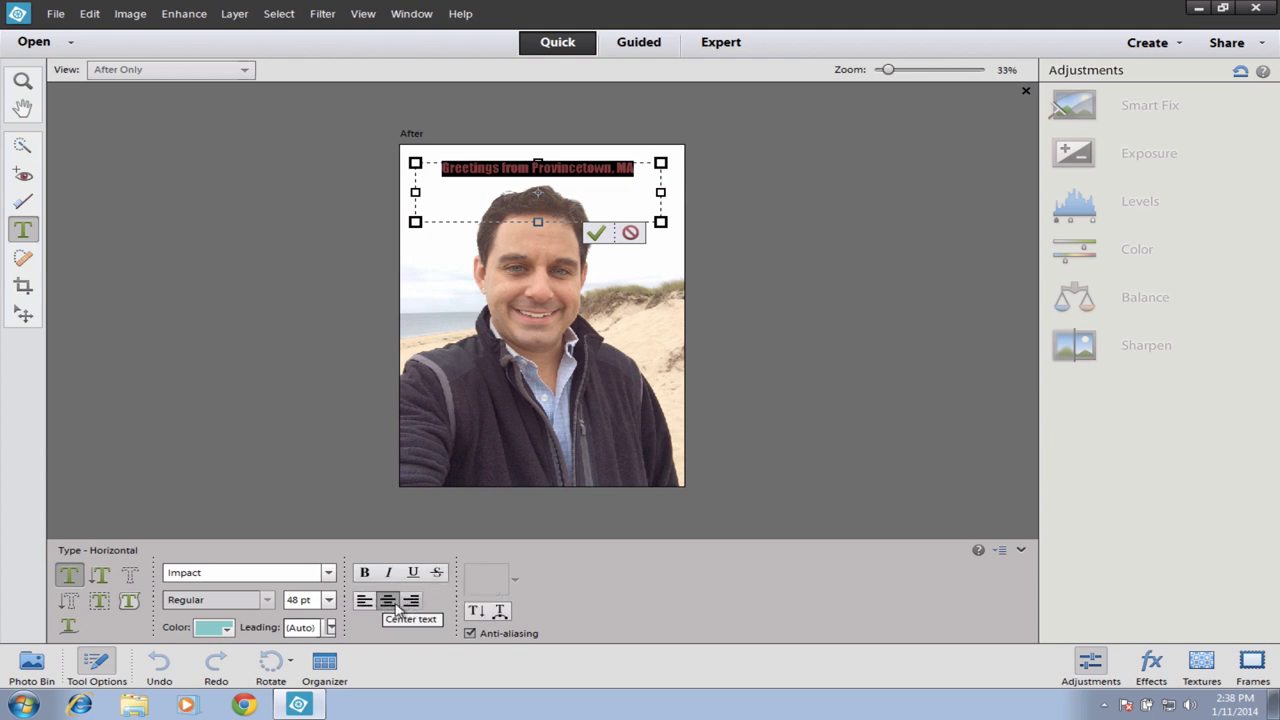
# Left-align the caption, commit it, and move it to the lower-left corner of the photo.
pyautogui.click(365, 601)
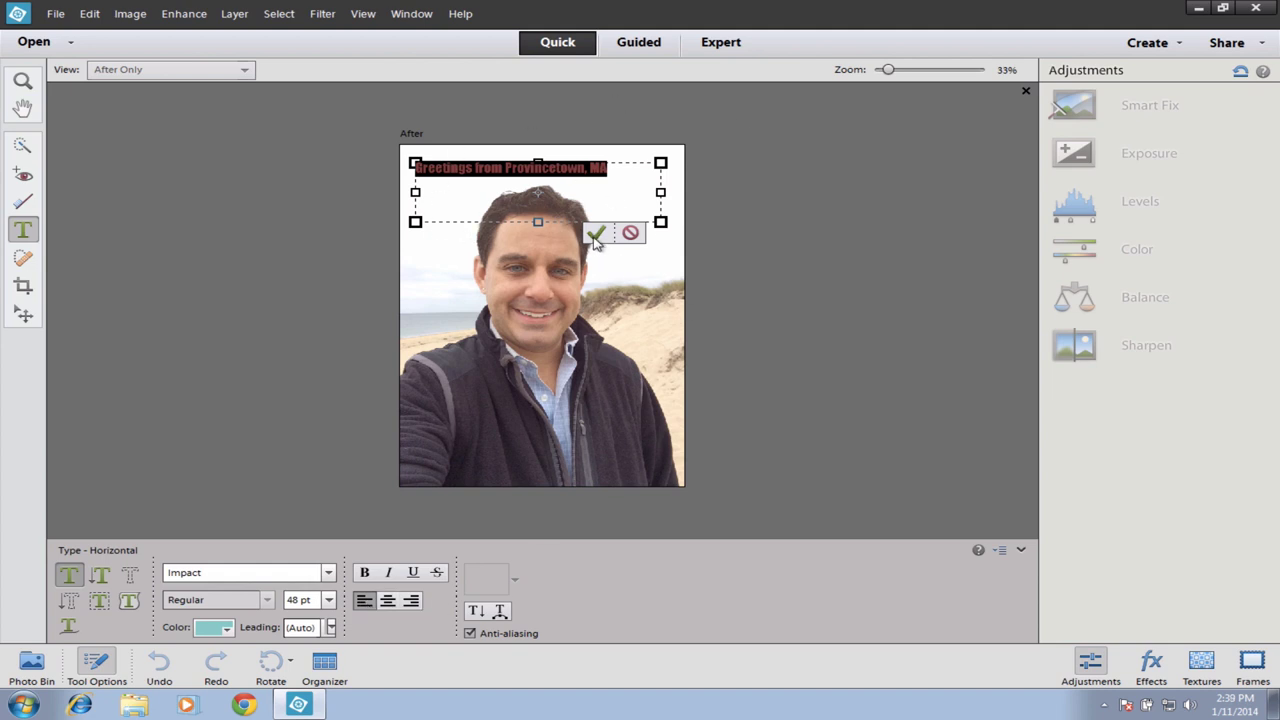
pyautogui.click(596, 236)
pyautogui.moveTo(453, 171); pyautogui.dragTo(442, 476)
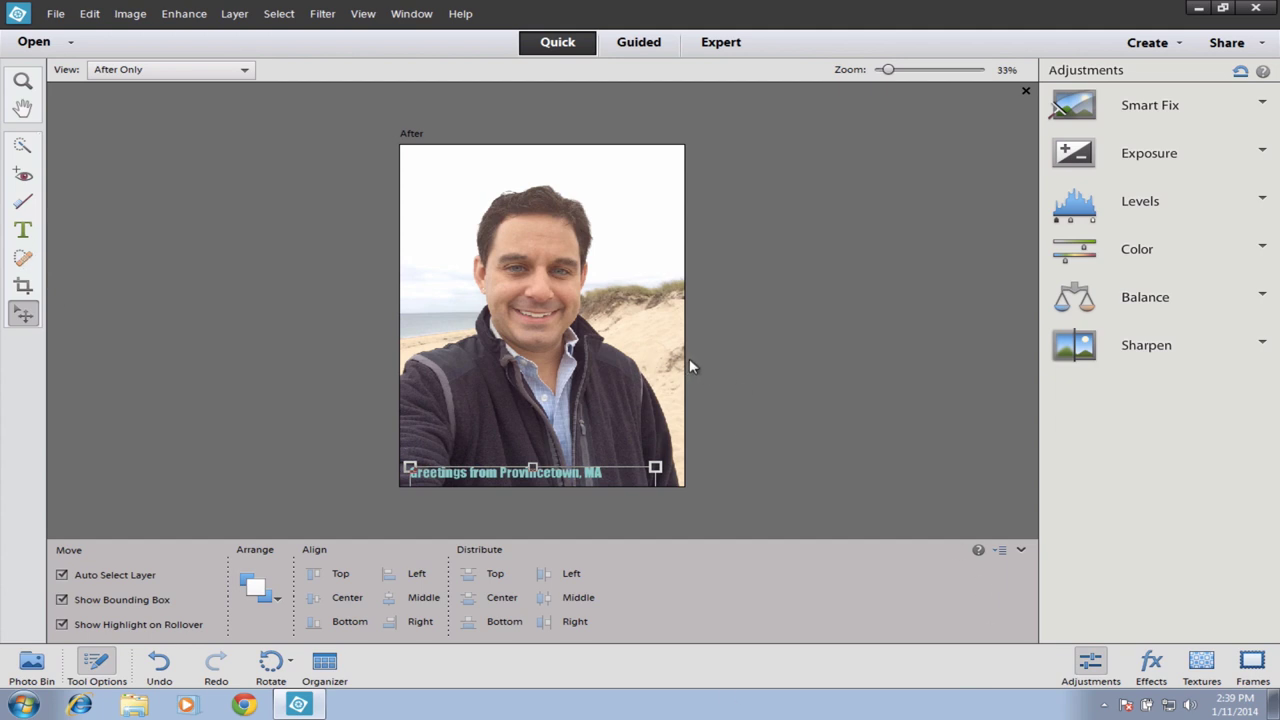
# Remove the dark grassy patches from the sand beside the man's shoulder using a 25 px Content Aware Spot Healing Brush.
pyautogui.hotkey('ctrl', '=')
pyautogui.hotkey('ctrl', '=')
pyautogui.hotkey('ctrl', '=')
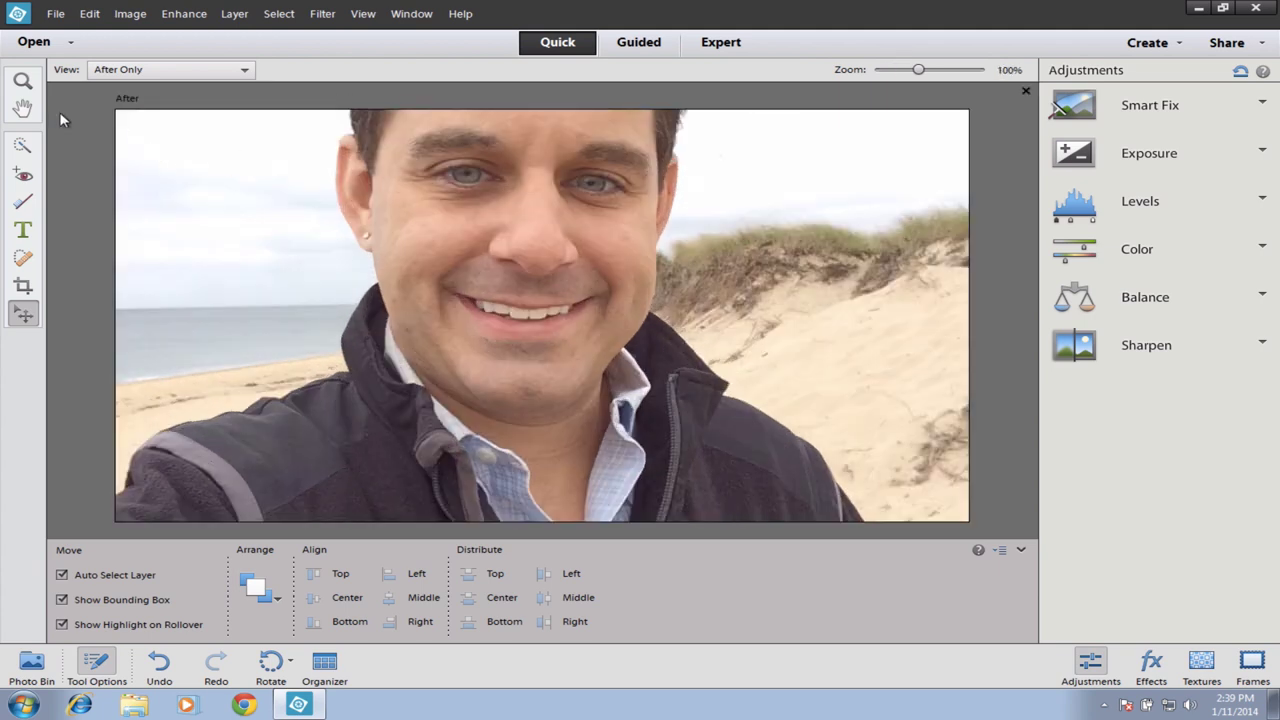
pyautogui.click(22, 107)
pyautogui.moveTo(841, 403); pyautogui.dragTo(592, 261)
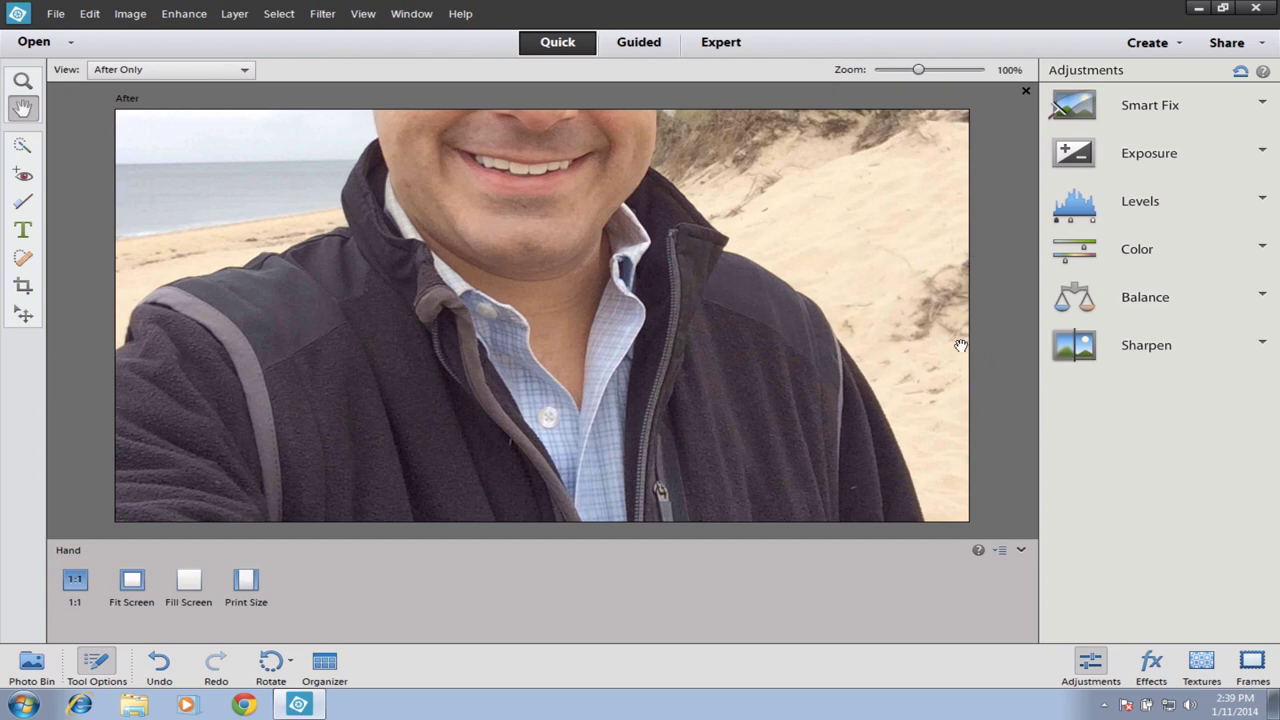
pyautogui.click(26, 259)
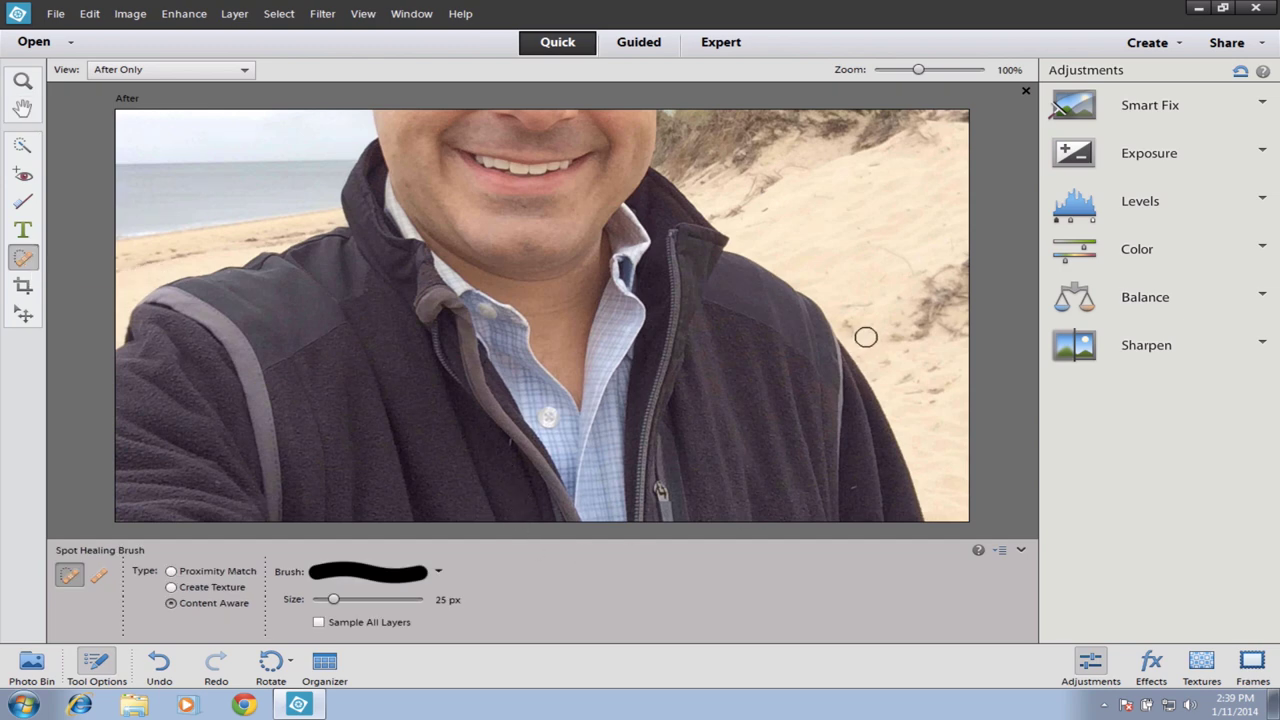
pyautogui.moveTo(910, 340)
pyautogui.mouseDown()
pyautogui.moveTo(960, 265)
pyautogui.moveTo(966, 338)
pyautogui.moveTo(919, 309)
pyautogui.moveTo(946, 292)
pyautogui.moveTo(952, 323)
pyautogui.moveTo(889, 335)
pyautogui.moveTo(898, 287)
pyautogui.moveTo(923, 279)
pyautogui.moveTo(961, 290)
pyautogui.moveTo(913, 289)
pyautogui.moveTo(910, 333)
pyautogui.moveTo(962, 347)
pyautogui.moveTo(956, 251)
pyautogui.moveTo(994, 217)
pyautogui.mouseUp()
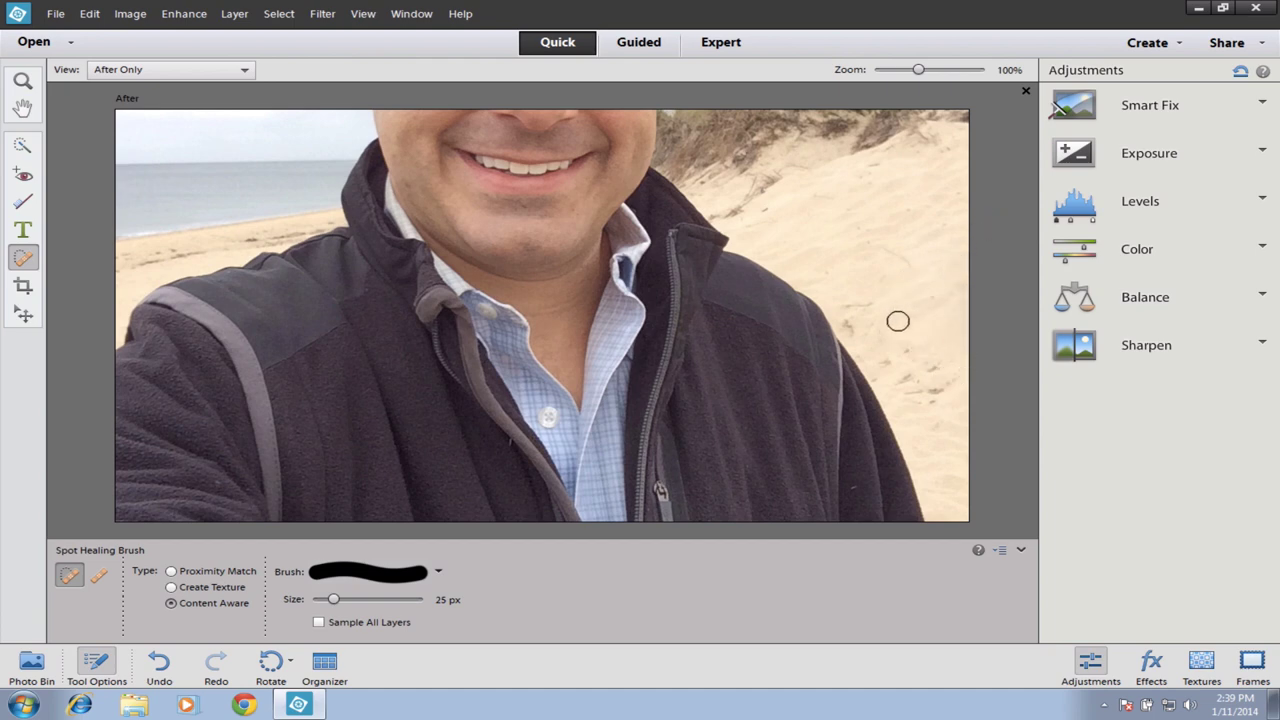
pyautogui.moveTo(904, 346)
pyautogui.mouseDown()
pyautogui.moveTo(930, 372)
pyautogui.moveTo(955, 370)
pyautogui.moveTo(906, 376)
pyautogui.moveTo(918, 389)
pyautogui.mouseUp()
# Reduce the Spot Healing Brush to 9 px and heal the marks on the dune slope and along the beach behind the man's other shoulder.
pyautogui.press('[')
pyautogui.press('[')
pyautogui.press('[')
pyautogui.press('[')
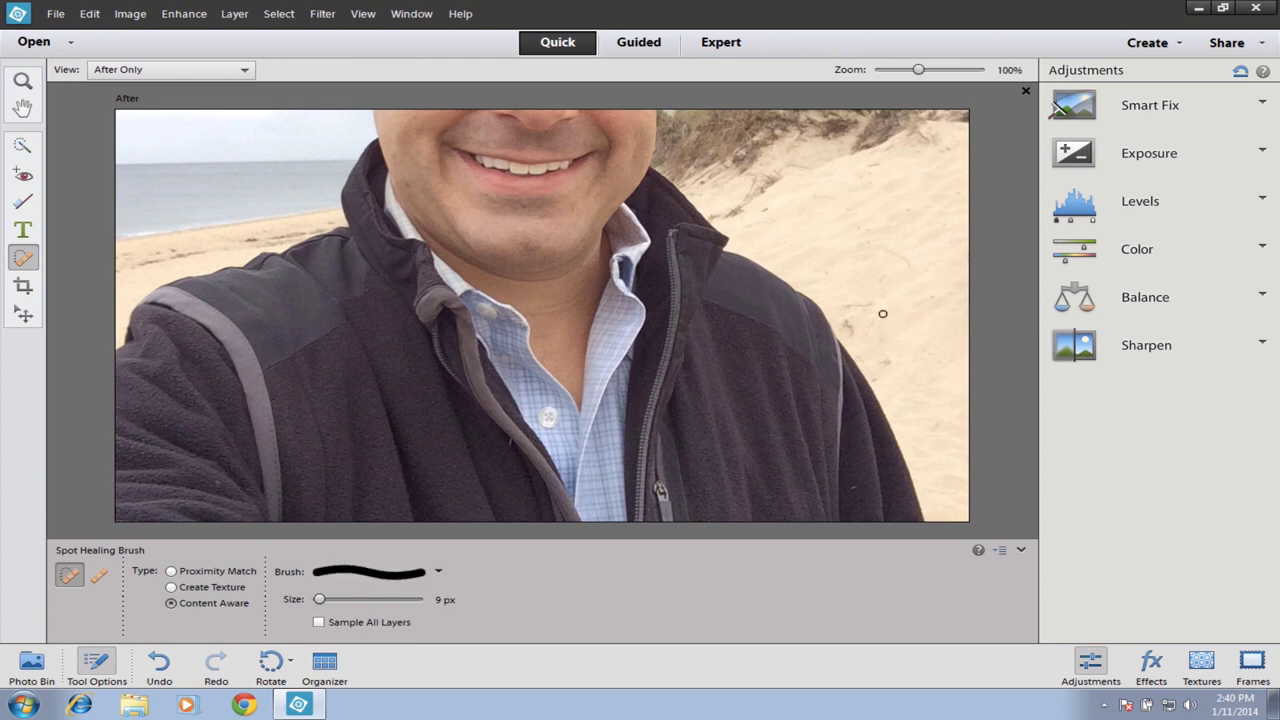
pyautogui.press(']')
pyautogui.press(']')
pyautogui.press(']')
pyautogui.press(']')
pyautogui.press(']')
pyautogui.press('[')
pyautogui.press('[')
pyautogui.press('[')
pyautogui.press('[')
pyautogui.press('[')
pyautogui.moveTo(731, 209)
pyautogui.mouseDown()
pyautogui.moveTo(785, 176)
pyautogui.moveTo(750, 197)
pyautogui.moveTo(784, 176)
pyautogui.moveTo(755, 188)
pyautogui.mouseUp()
pyautogui.moveTo(292, 231)
pyautogui.mouseDown()
pyautogui.moveTo(123, 269)
pyautogui.moveTo(172, 251)
pyautogui.moveTo(110, 257)
pyautogui.mouseUp()
pyautogui.moveTo(220, 249); pyautogui.dragTo(328, 227)
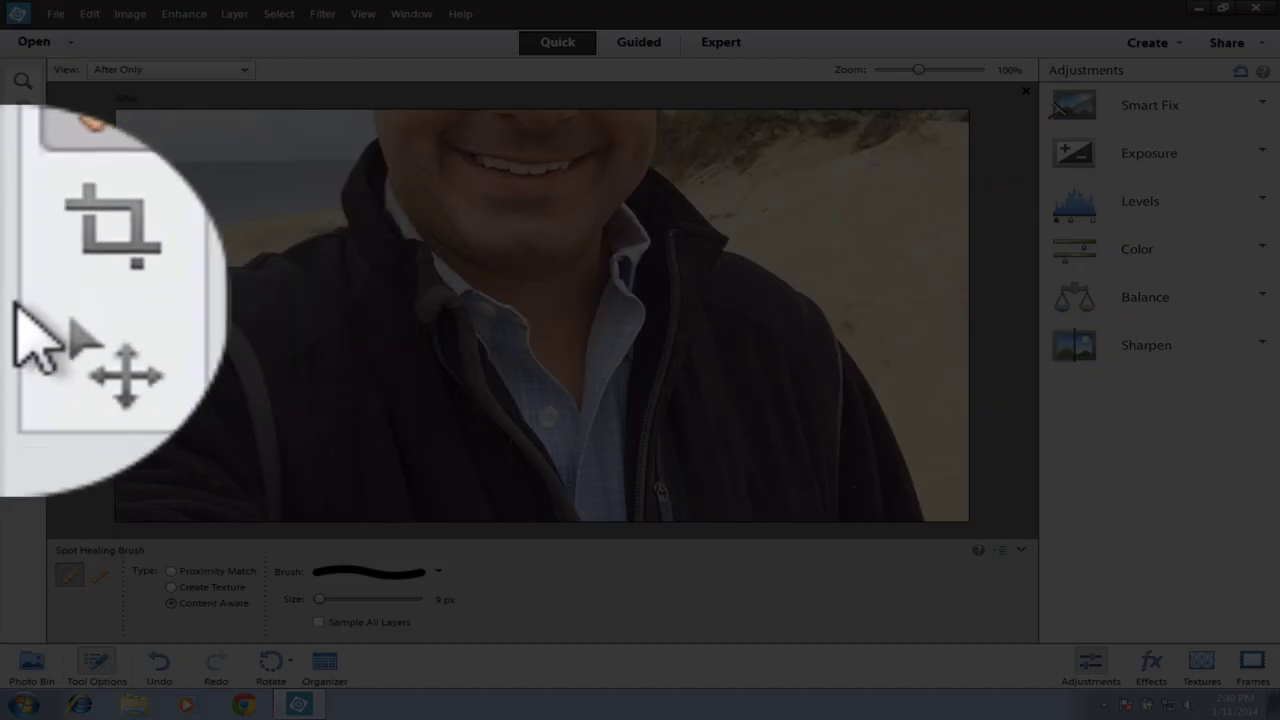
# Crop the strip of empty sky off the top of the photo with No Restriction and the Rule of Thirds overlay.
pyautogui.hotkey('ctrl', '-')
pyautogui.hotkey('ctrl', '-')
pyautogui.hotkey('ctrl', '-')
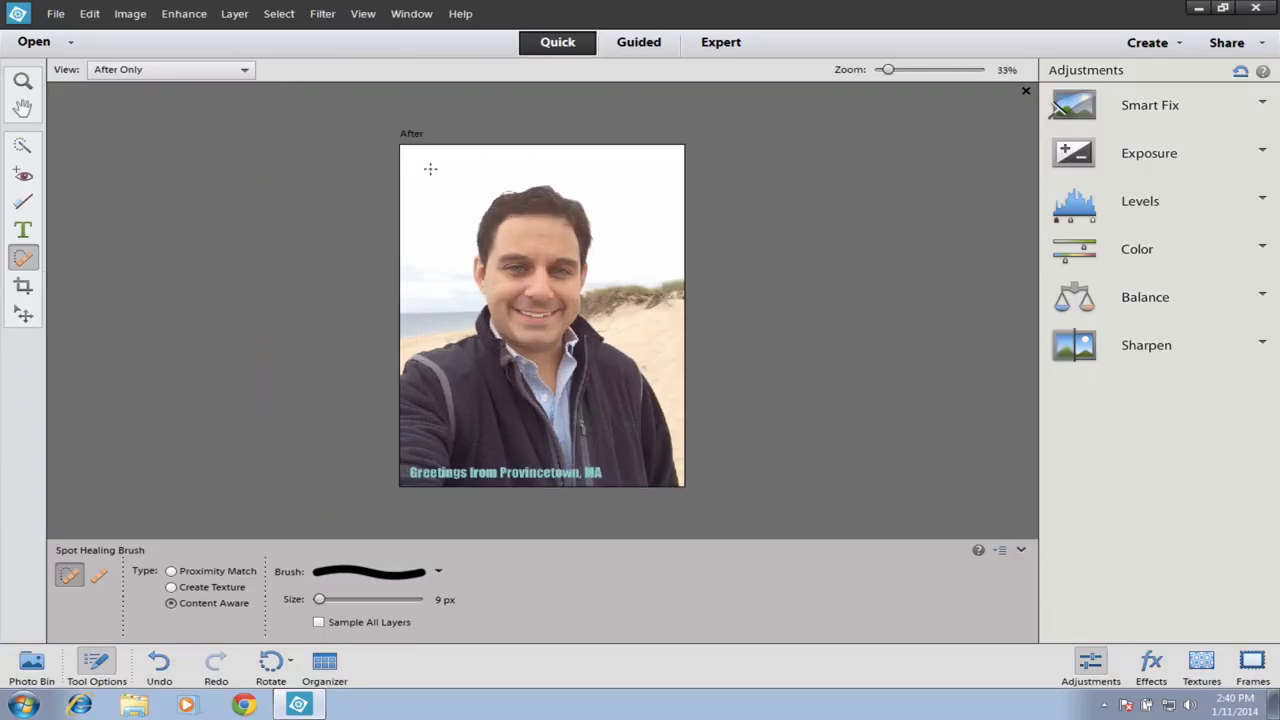
pyautogui.click(14, 288)
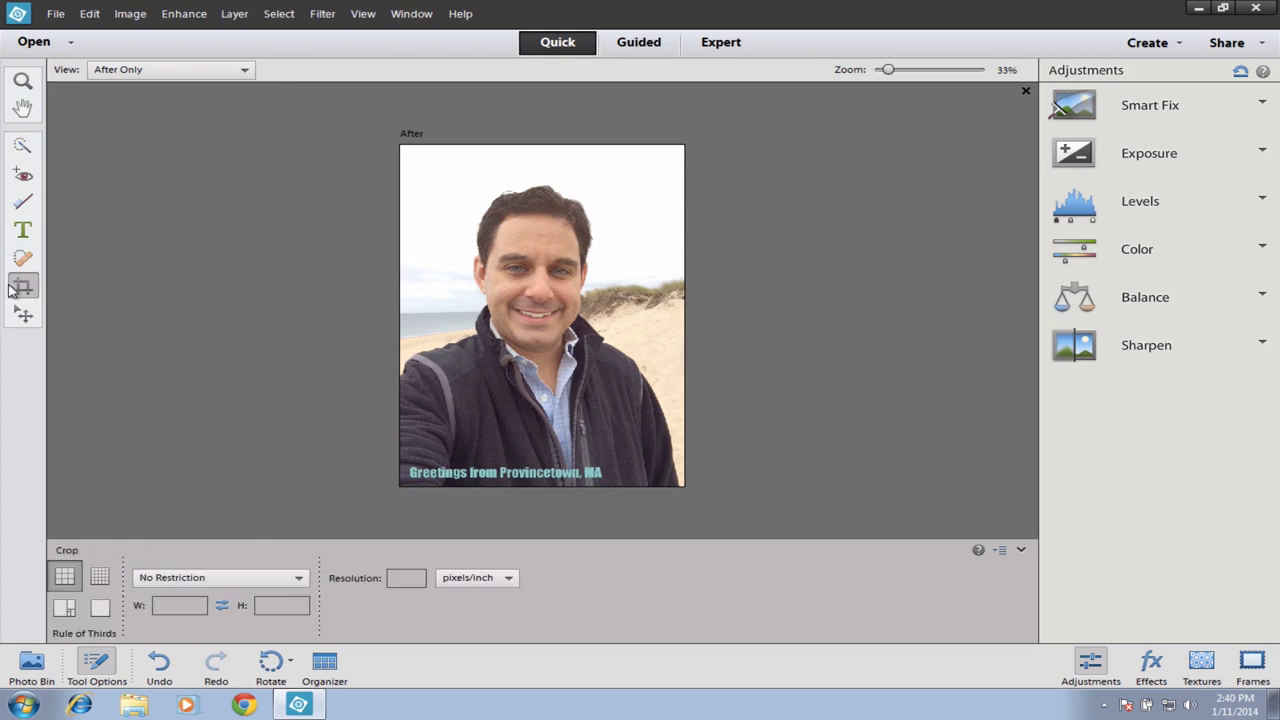
pyautogui.moveTo(401, 177); pyautogui.dragTo(754, 540)
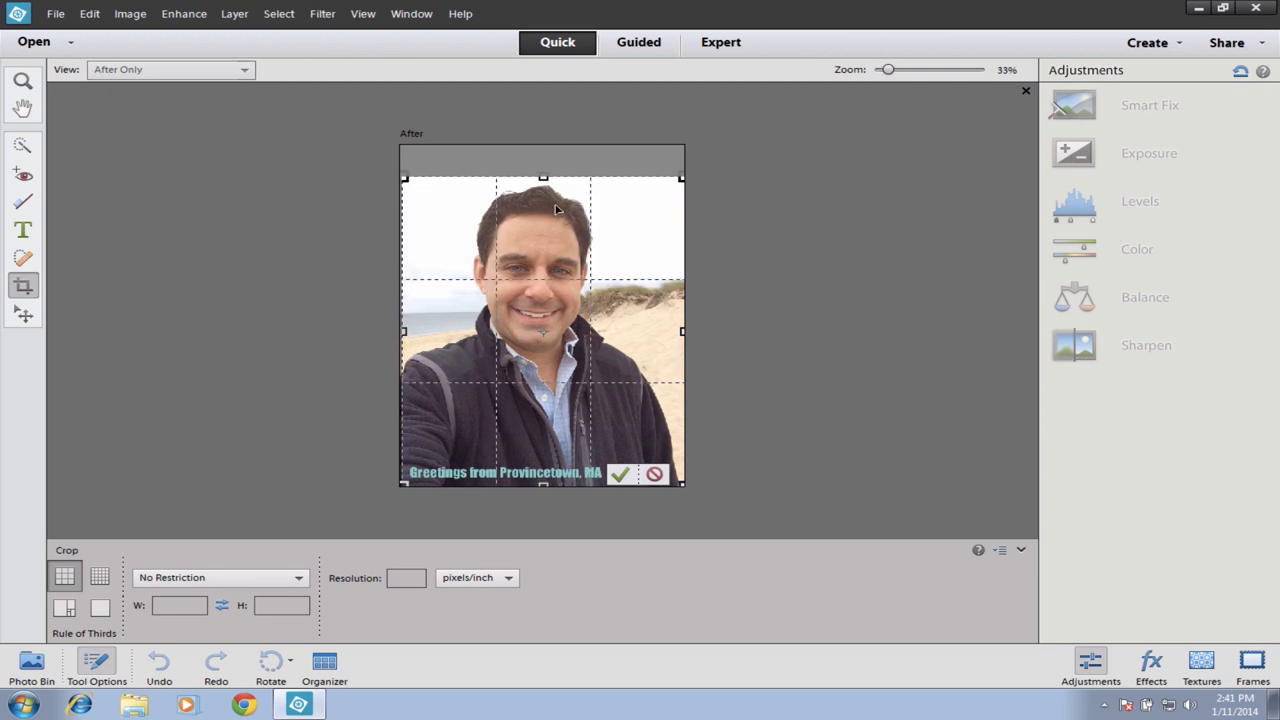
pyautogui.moveTo(543, 178); pyautogui.dragTo(543, 178)
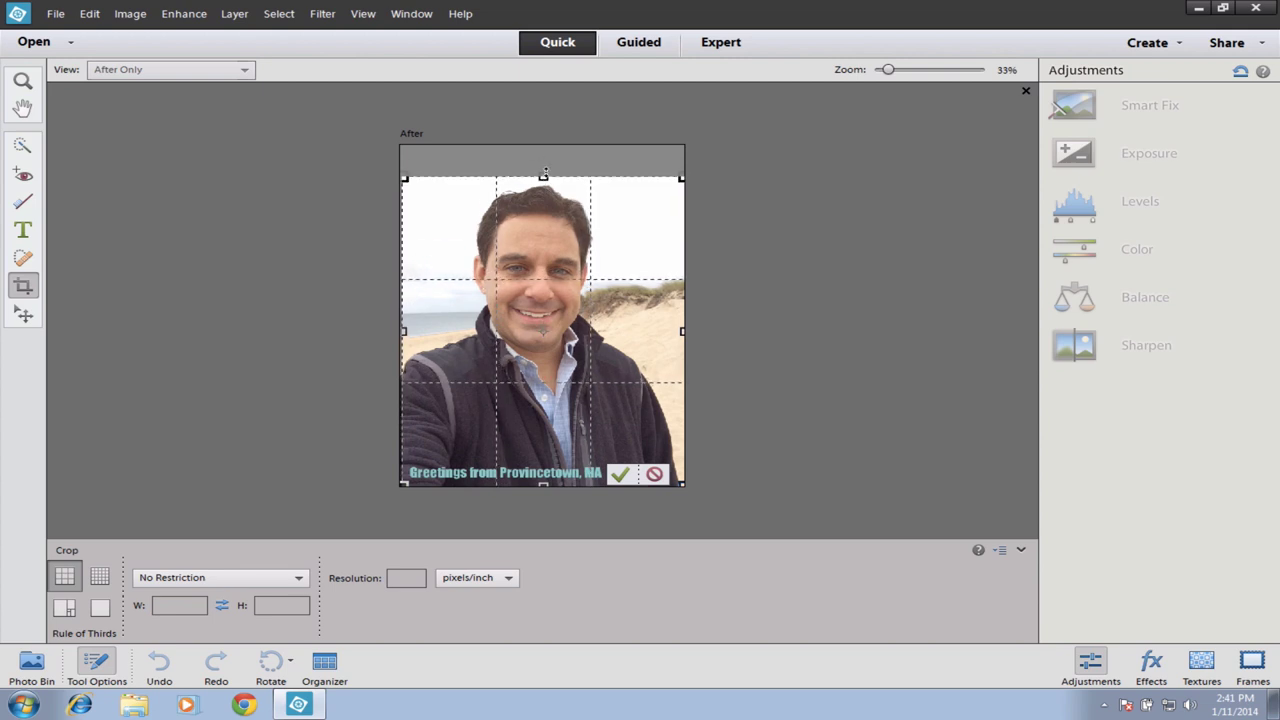
pyautogui.click(619, 478)
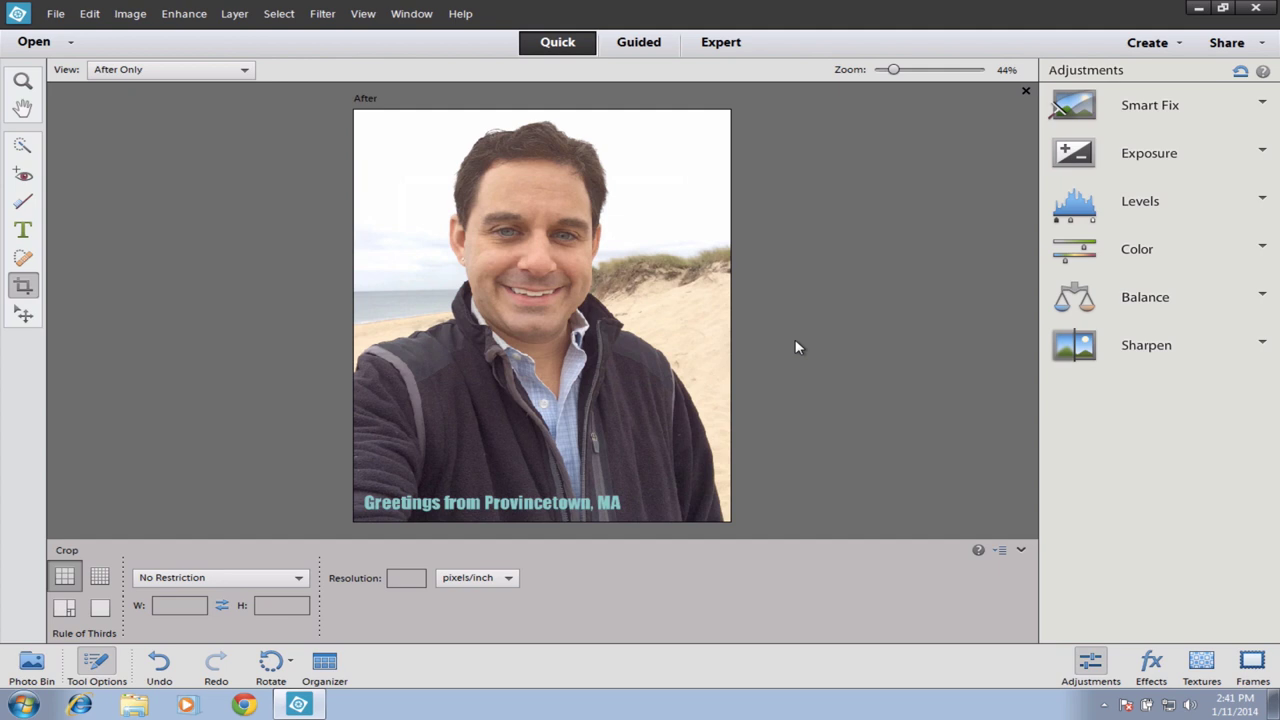
# Undo the latest edits back past the crop and the caption, and redo them.
pyautogui.hotkey('ctrl', 'z')
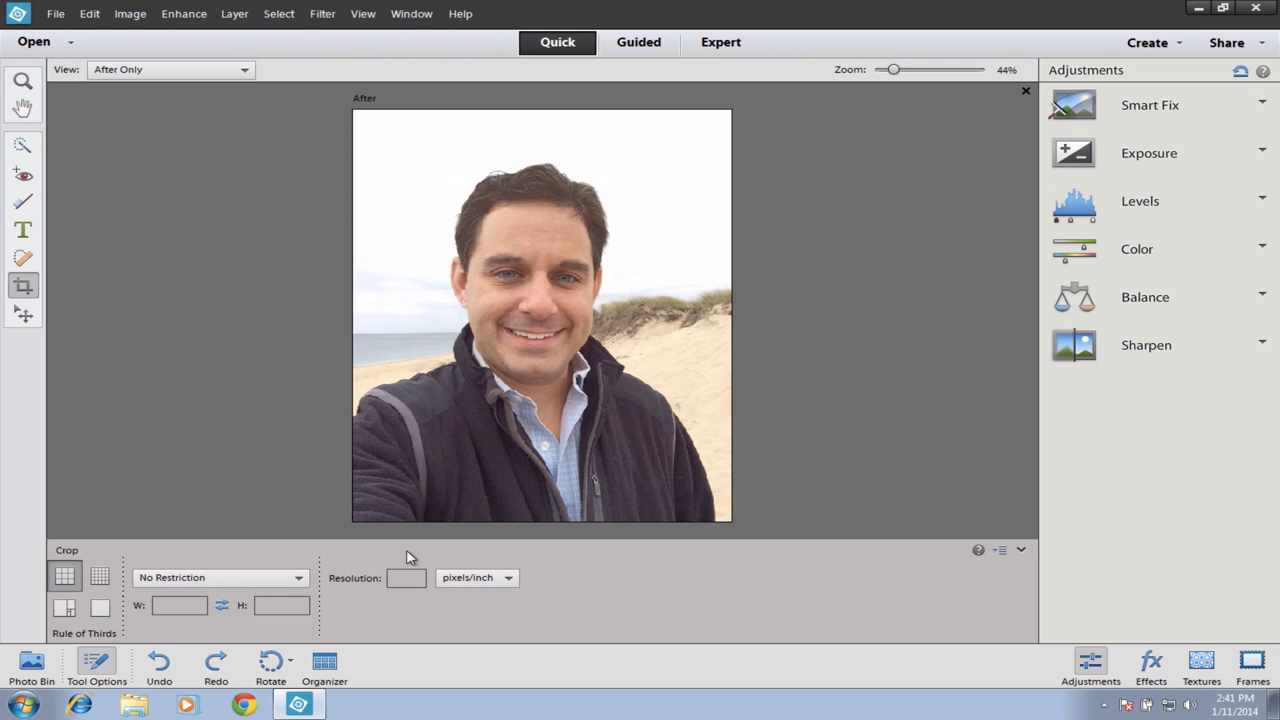
pyautogui.hotkey('ctrl', 'y')
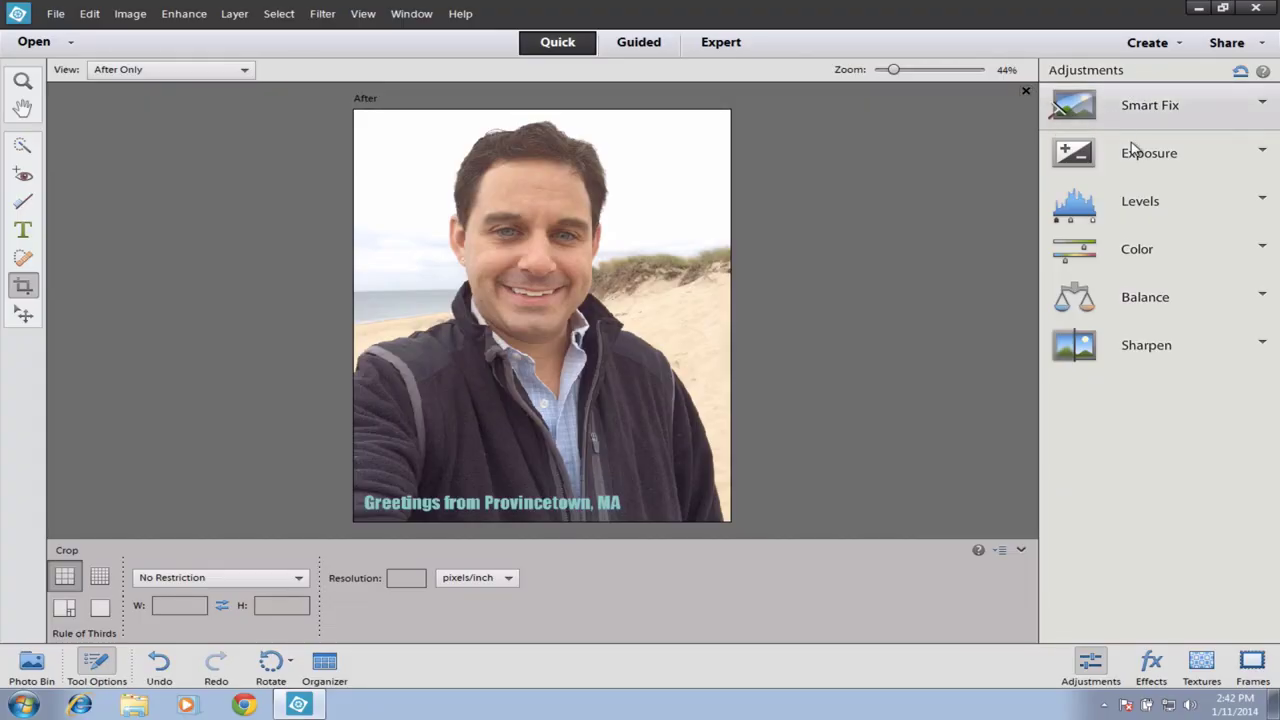
# Switch to the Hand tool and open the Smart Fix adjustment options.
pyautogui.press('h')
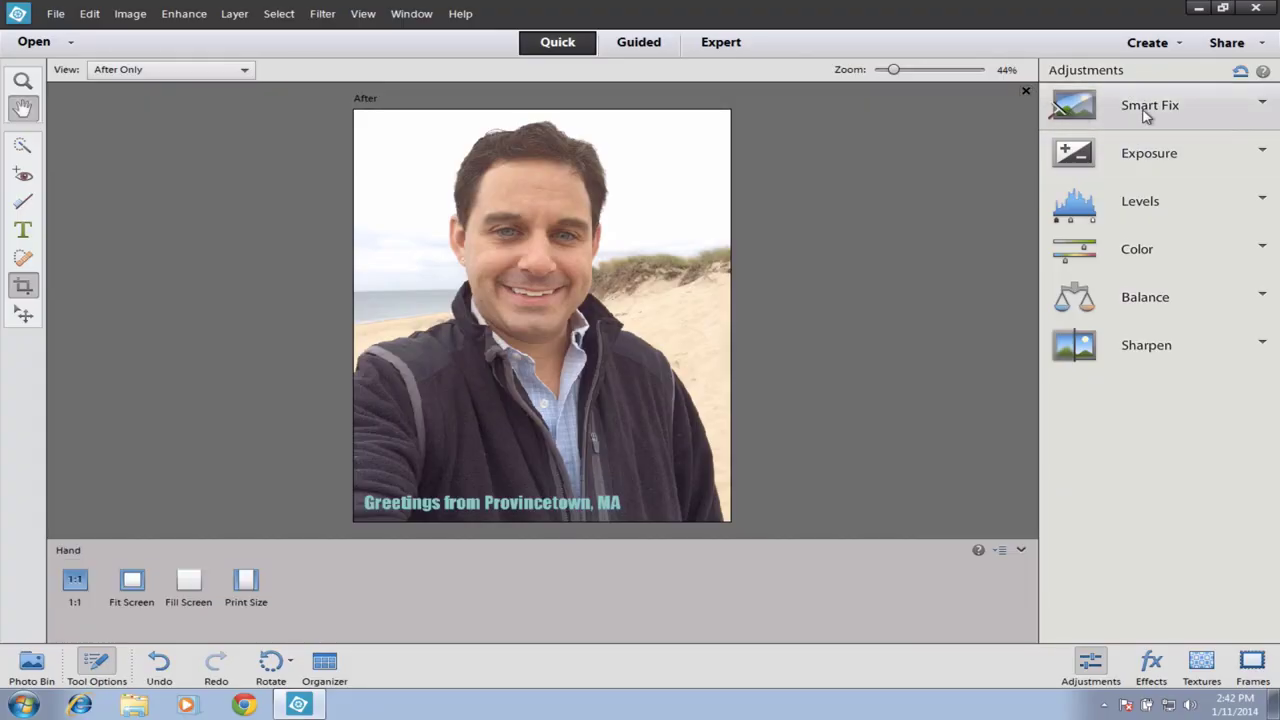
pyautogui.click(1147, 115)
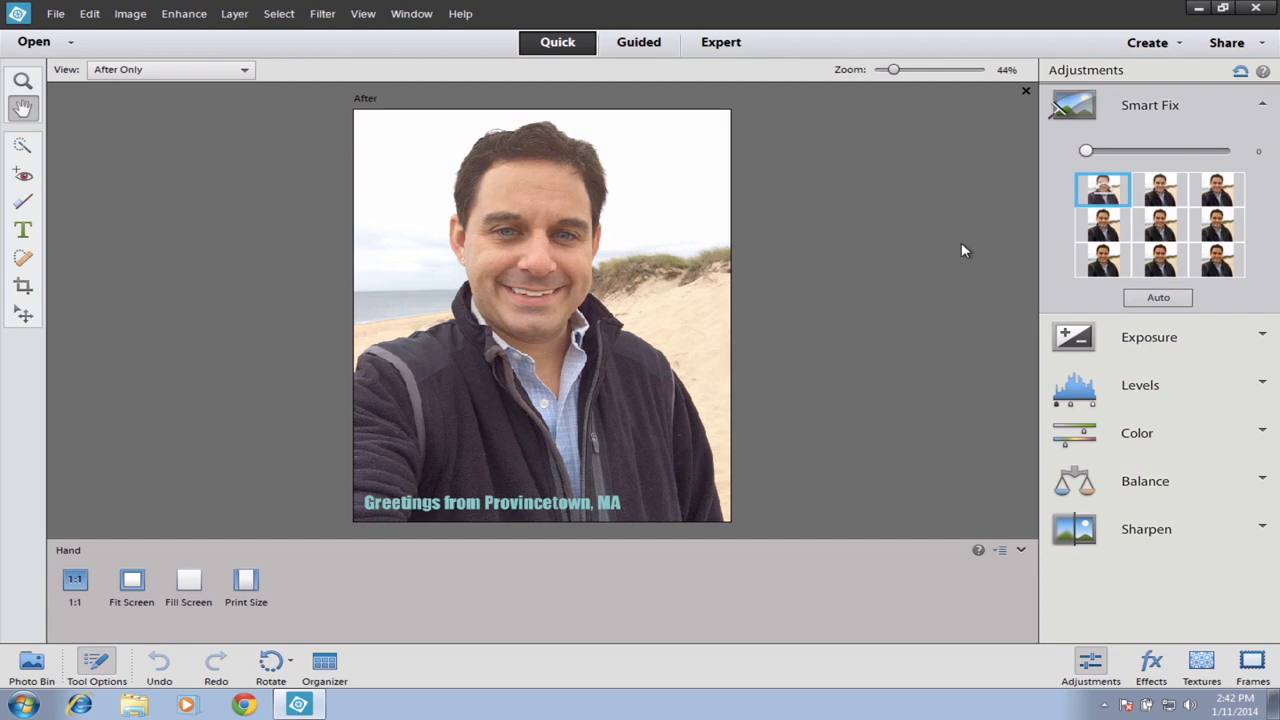
# Preview the Exposure adjustments and the Shadows and Midtones variations of the Levels adjustment on the photo.
pyautogui.click(1103, 341)
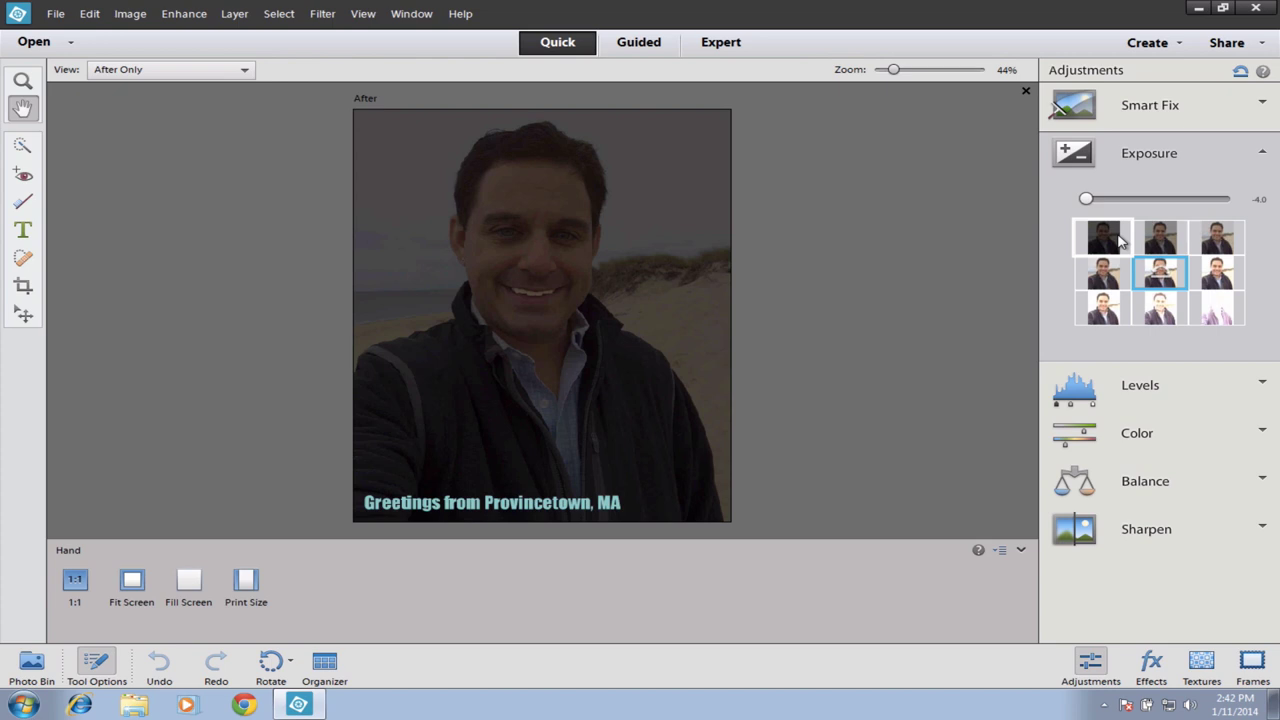
pyautogui.click(1070, 380)
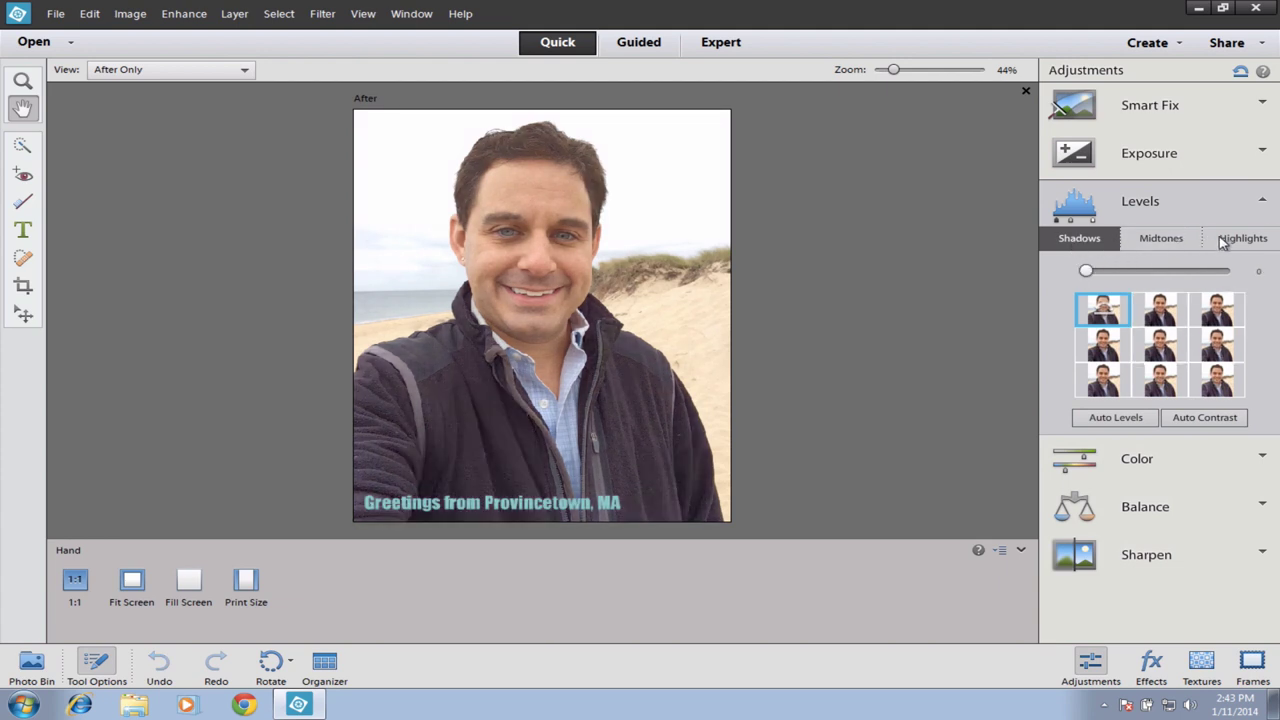
pyautogui.click(1160, 240)
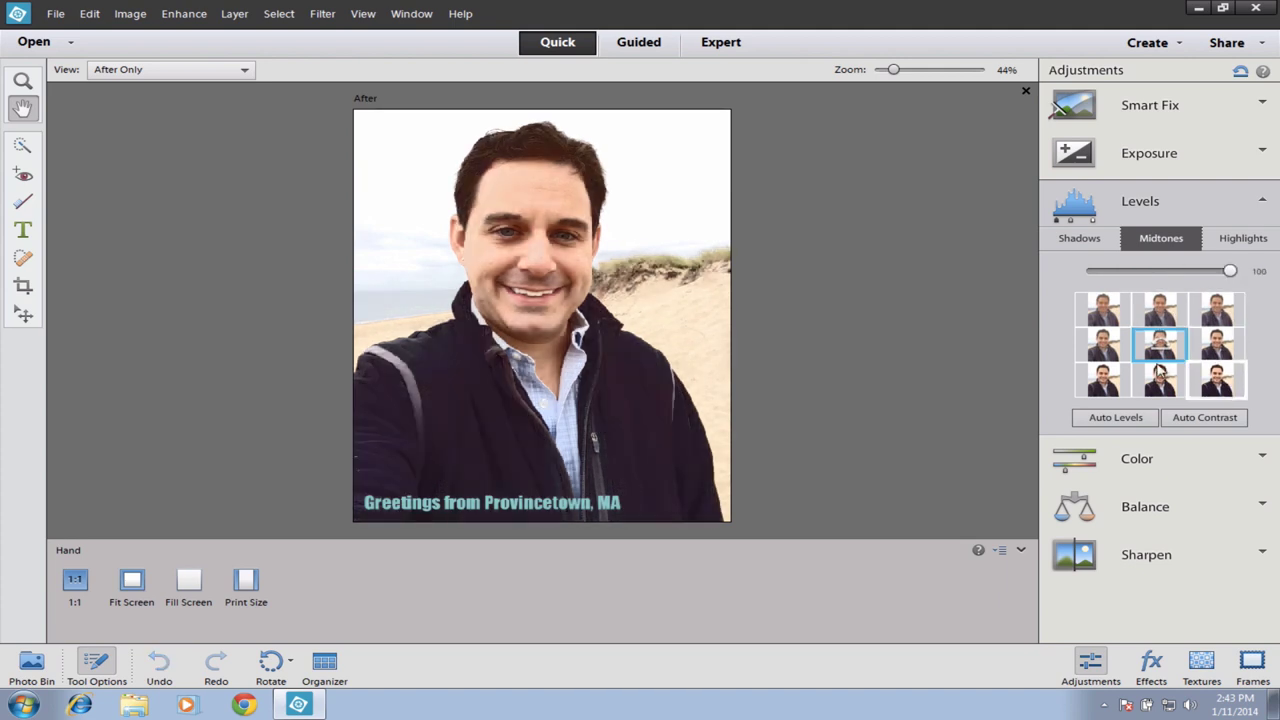
pyautogui.click(1084, 240)
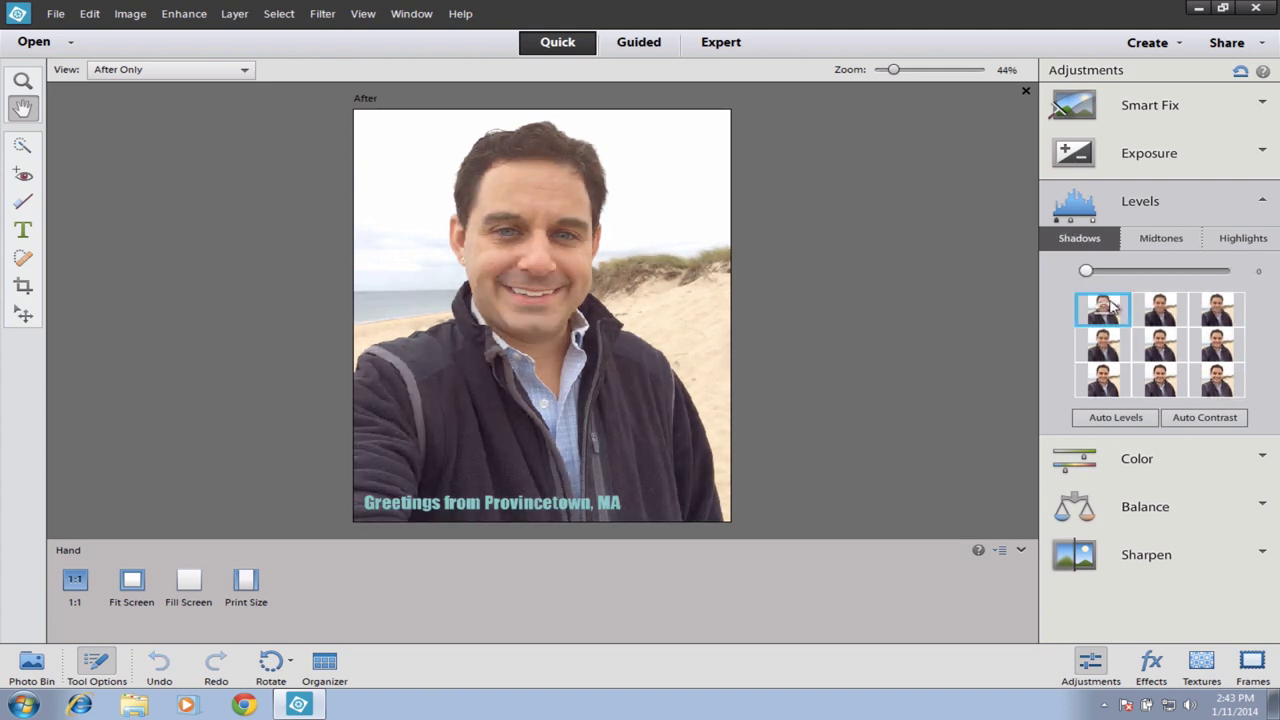
# Preview the Color saturation, Balance temperature and Sharpen adjustment options on the photo.
pyautogui.click(1155, 473)
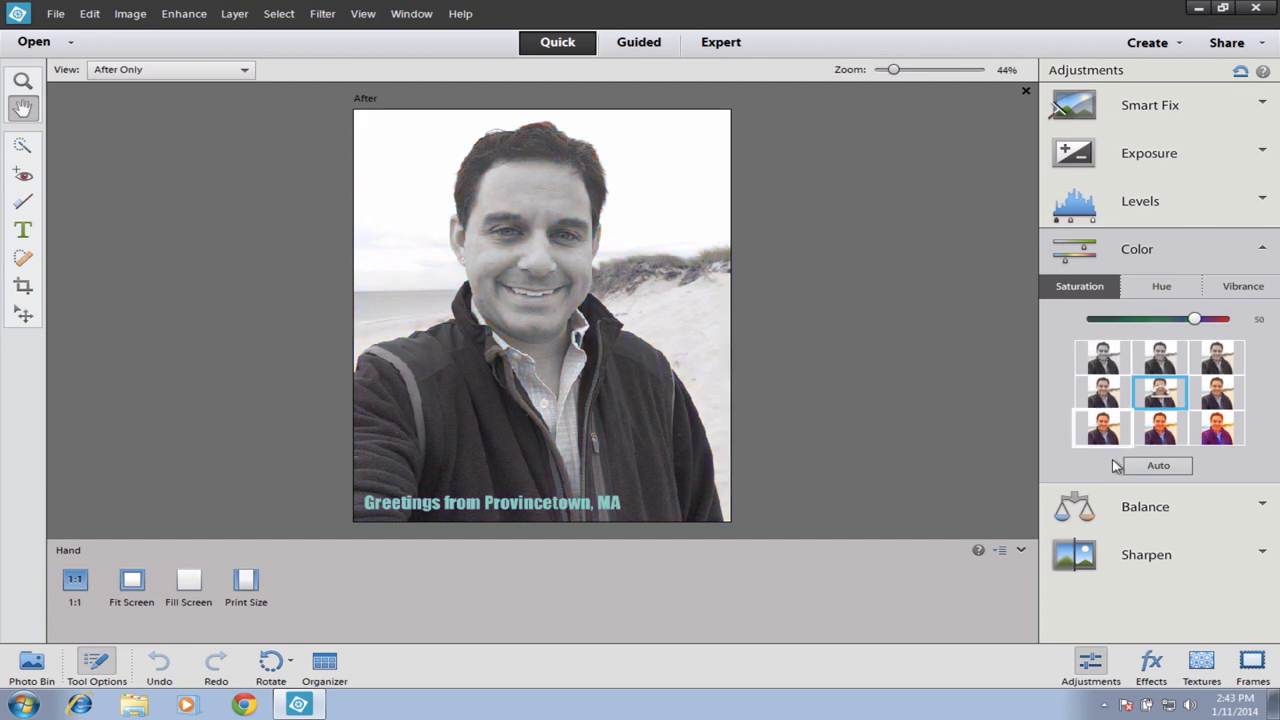
pyautogui.click(1080, 513)
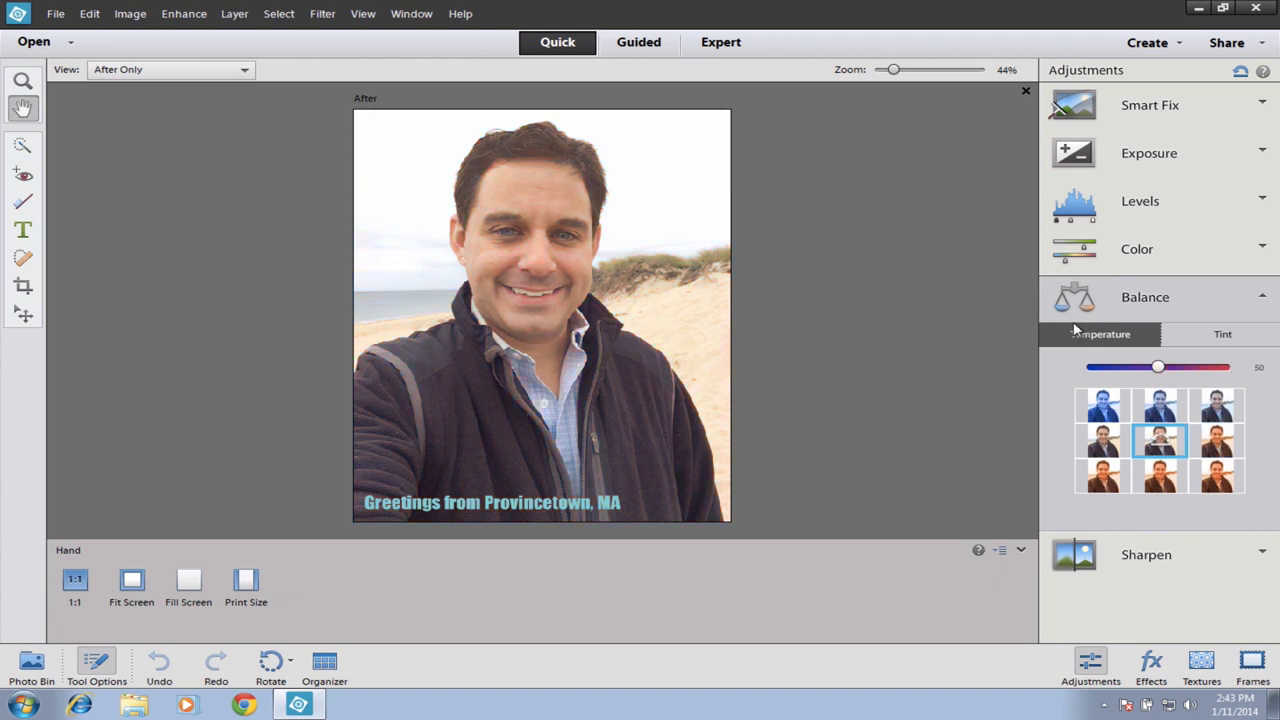
pyautogui.click(1120, 550)
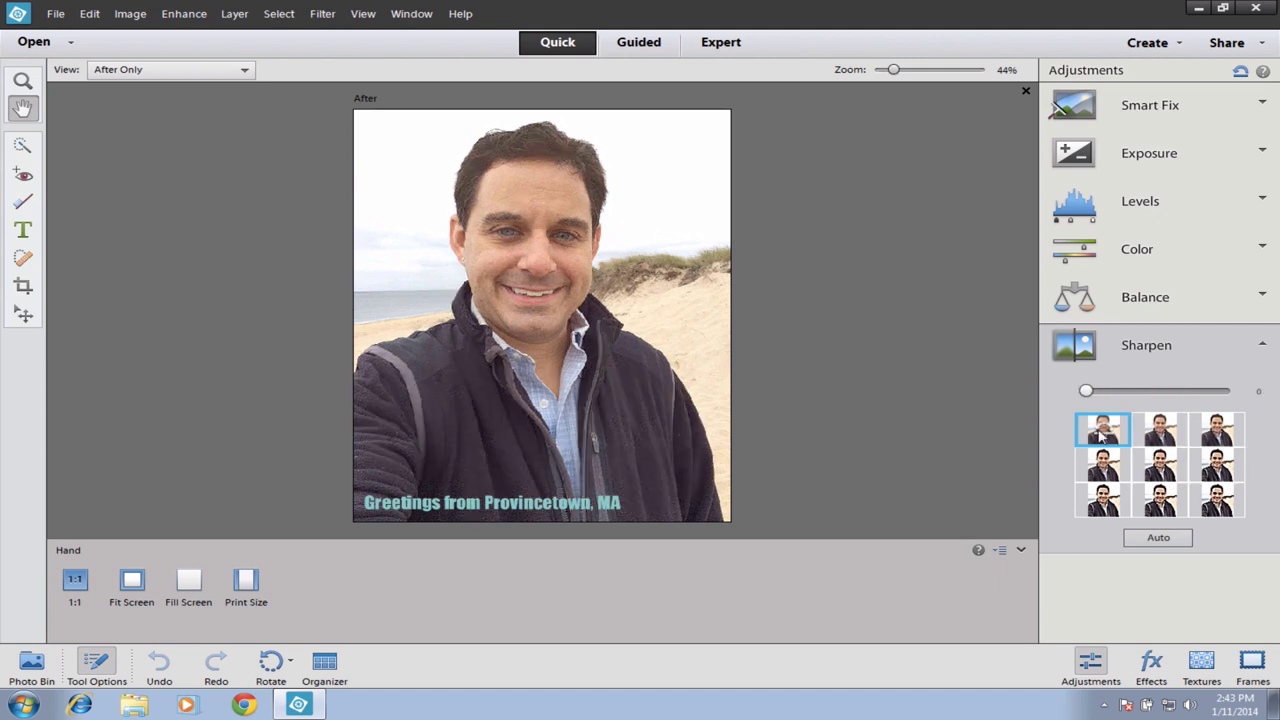
# Try several Effects on the photo, including a washed-out look and black-and-white, ending with the dark, high-contrast colour effect beside Cross Process.
pyautogui.click(1152, 664)
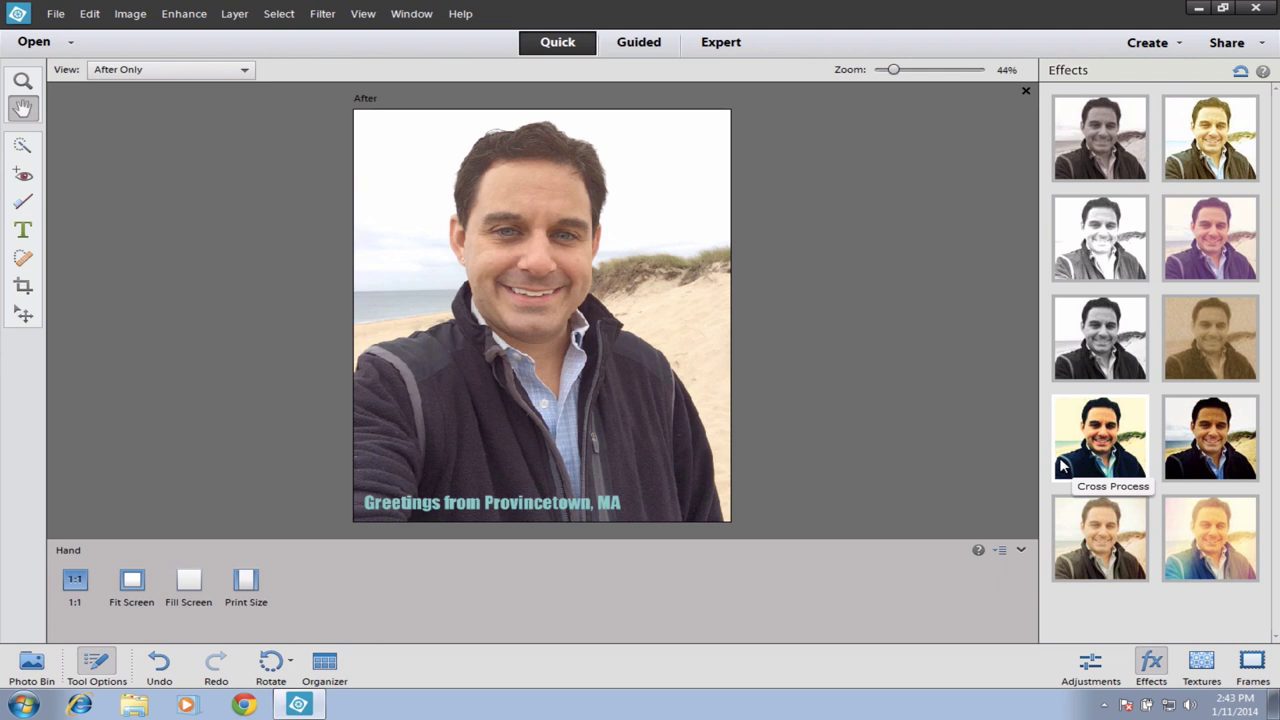
pyautogui.click(1197, 122)
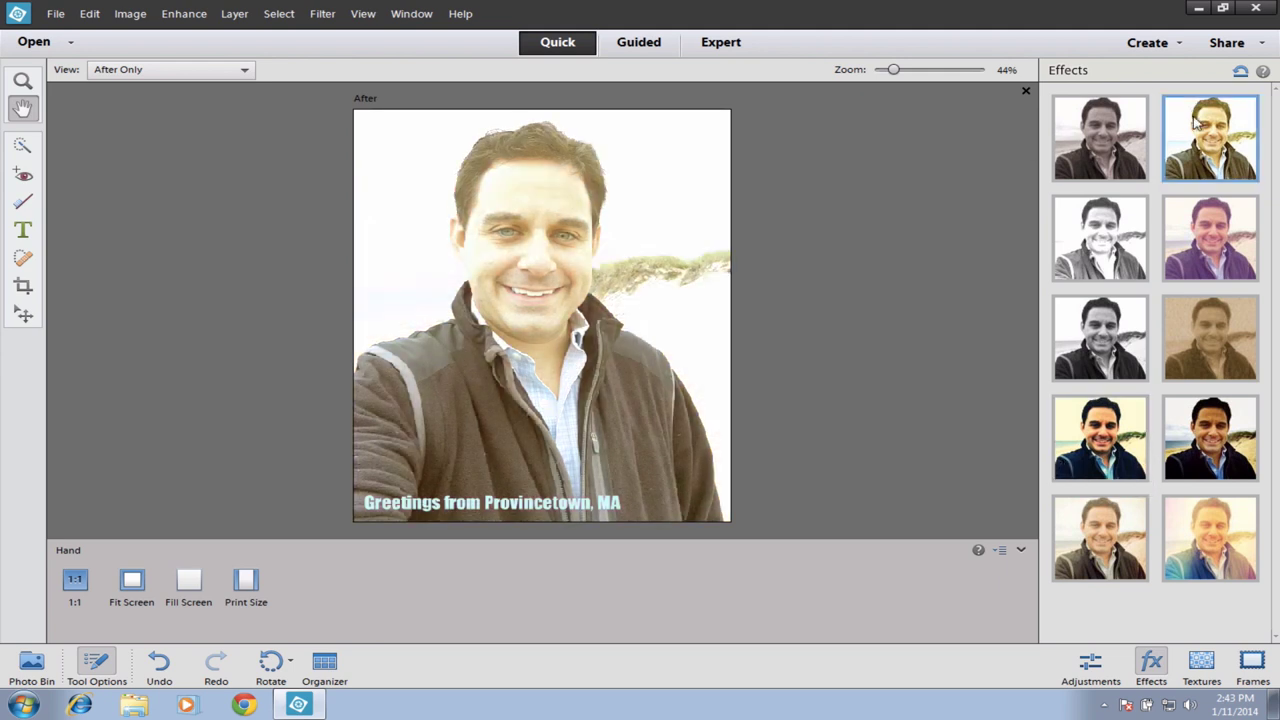
pyautogui.click(1210, 222)
pyautogui.click(1120, 342)
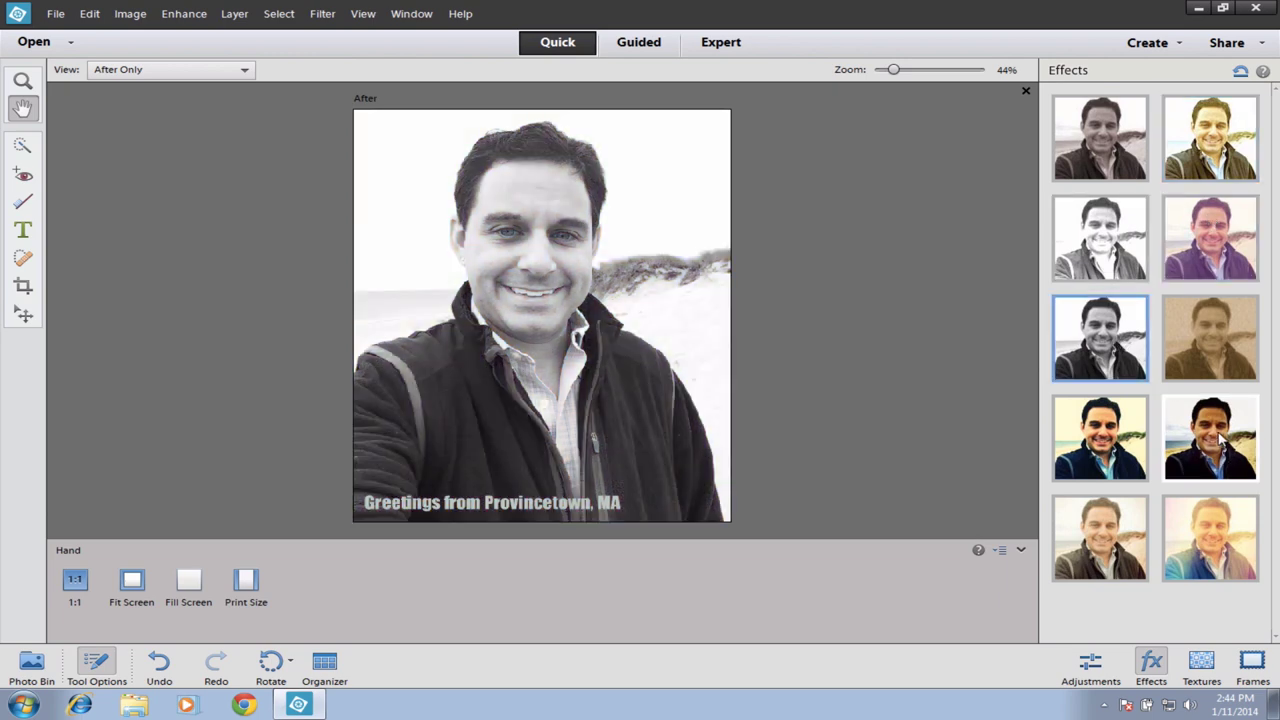
pyautogui.click(1219, 438)
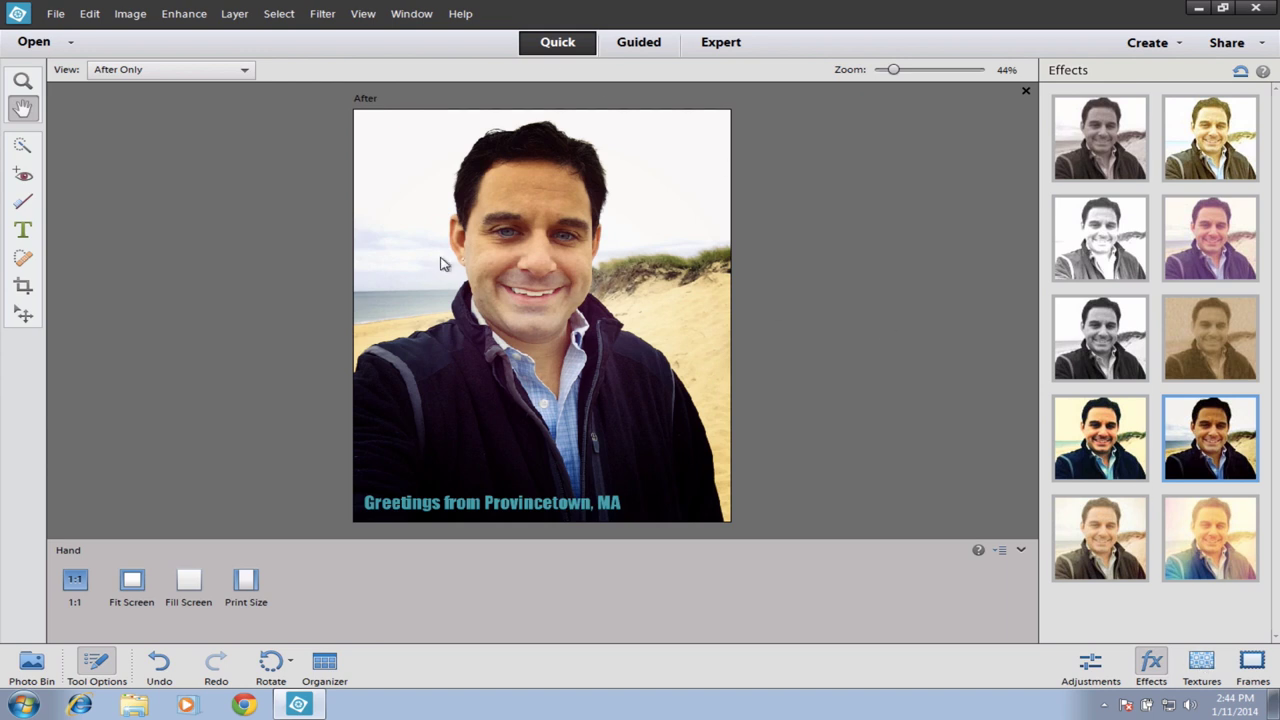
# Show Before & After - Horizontal and try textures on the photo, ending with the cream striped one.
pyautogui.click(1199, 661)
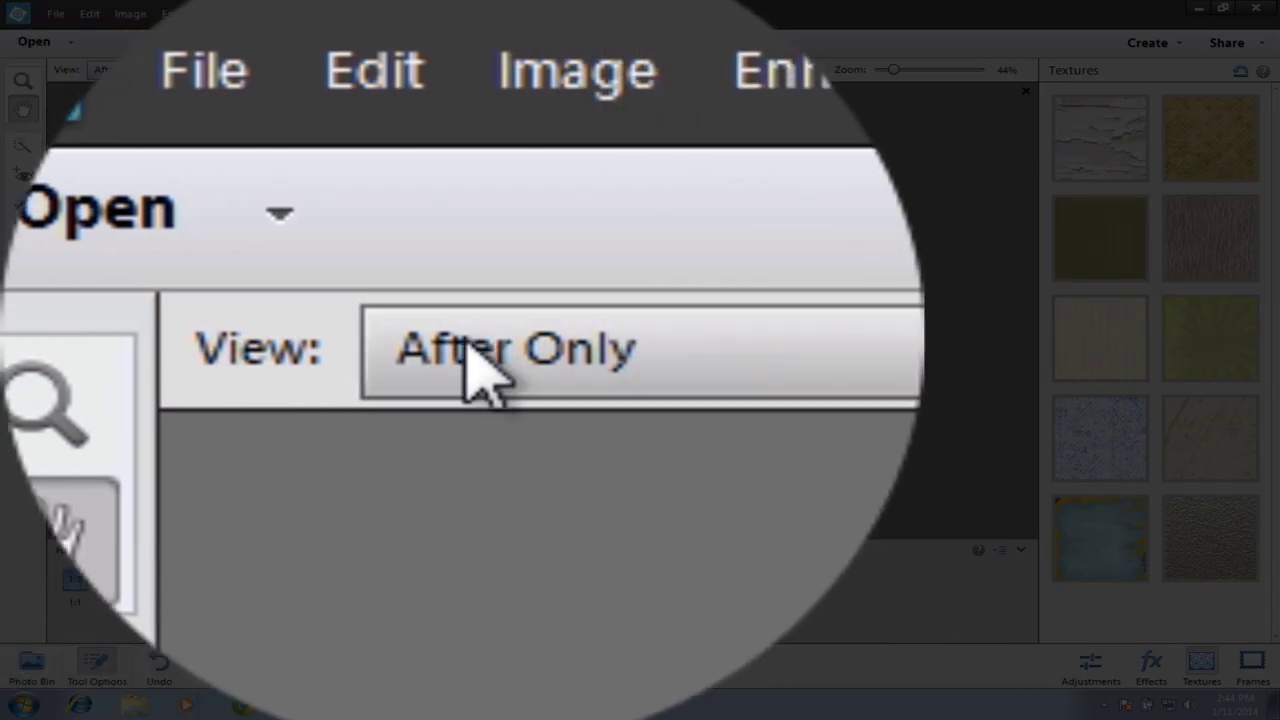
pyautogui.click(115, 69)
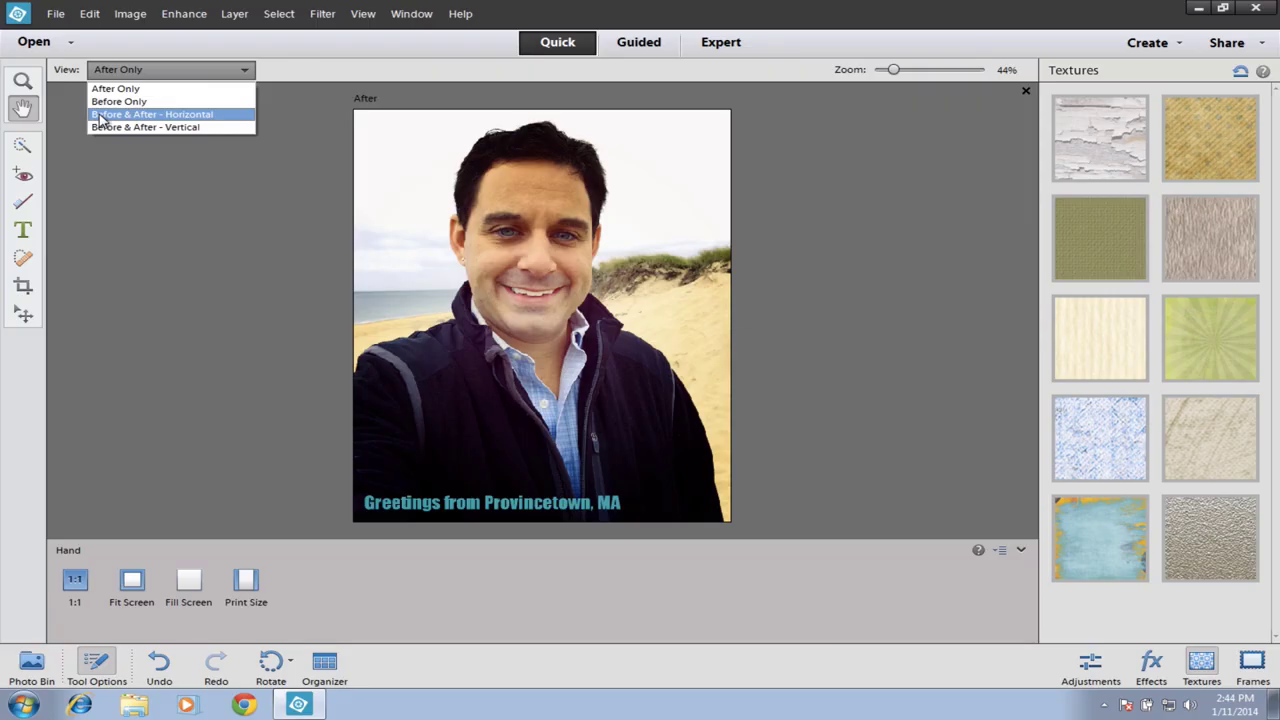
pyautogui.click(100, 115)
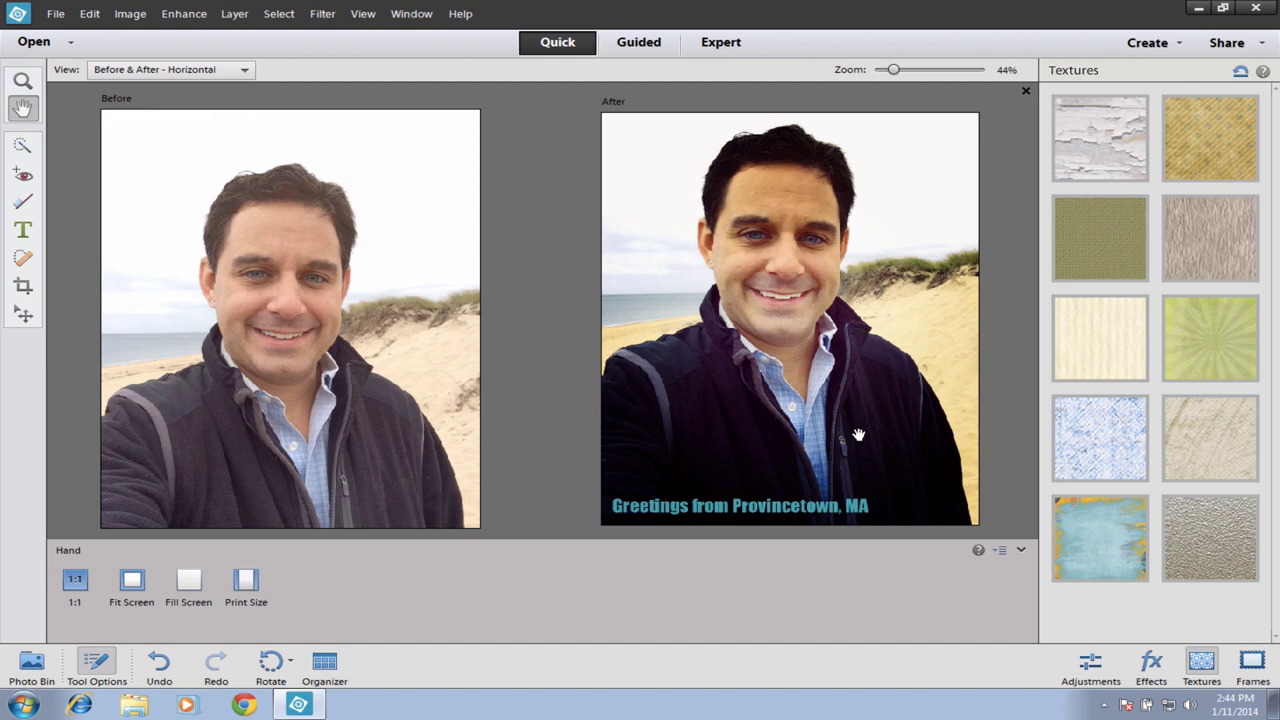
pyautogui.click(1078, 322)
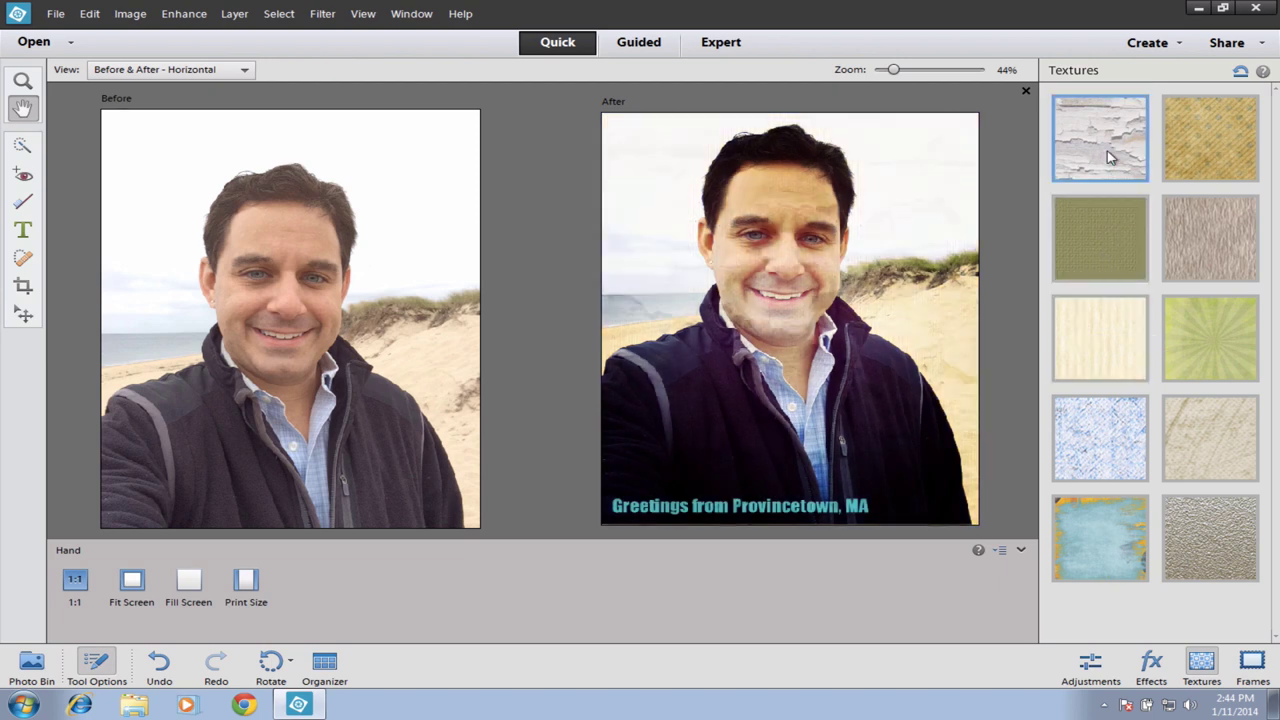
pyautogui.click(1091, 346)
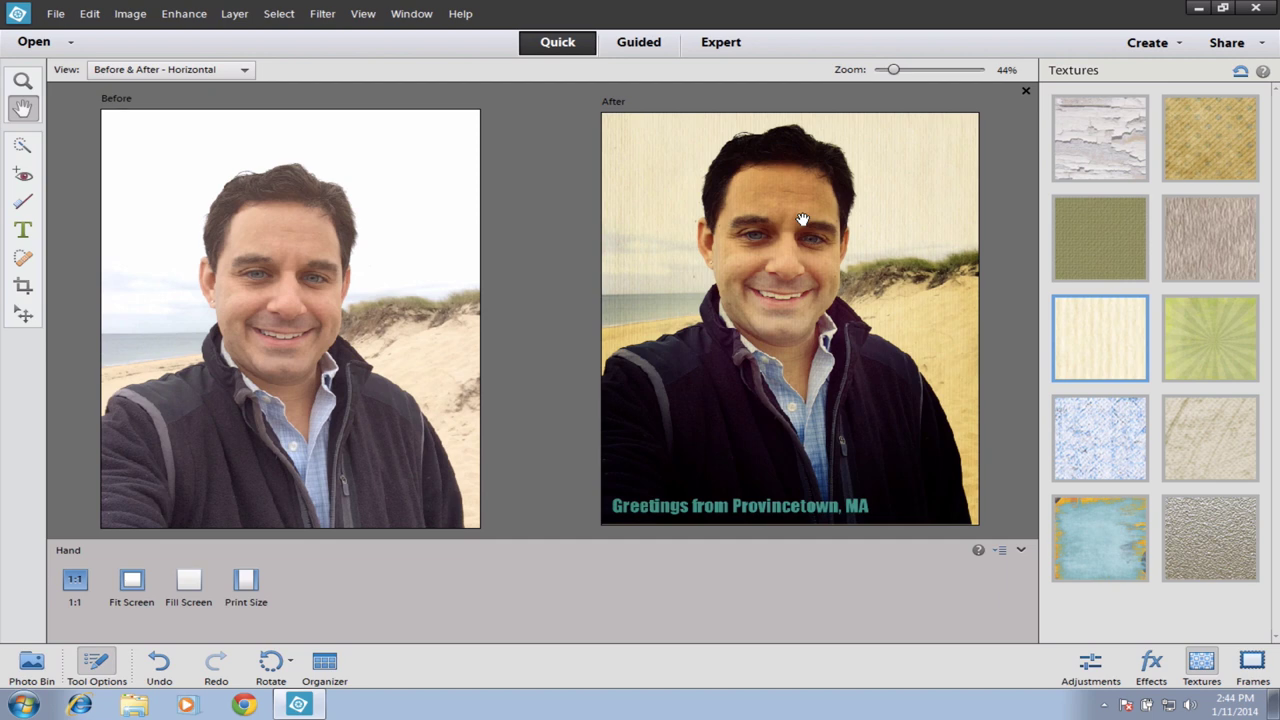
# Try the flower-corner, ribbon and aged-paper frames around the photo.
pyautogui.click(1251, 665)
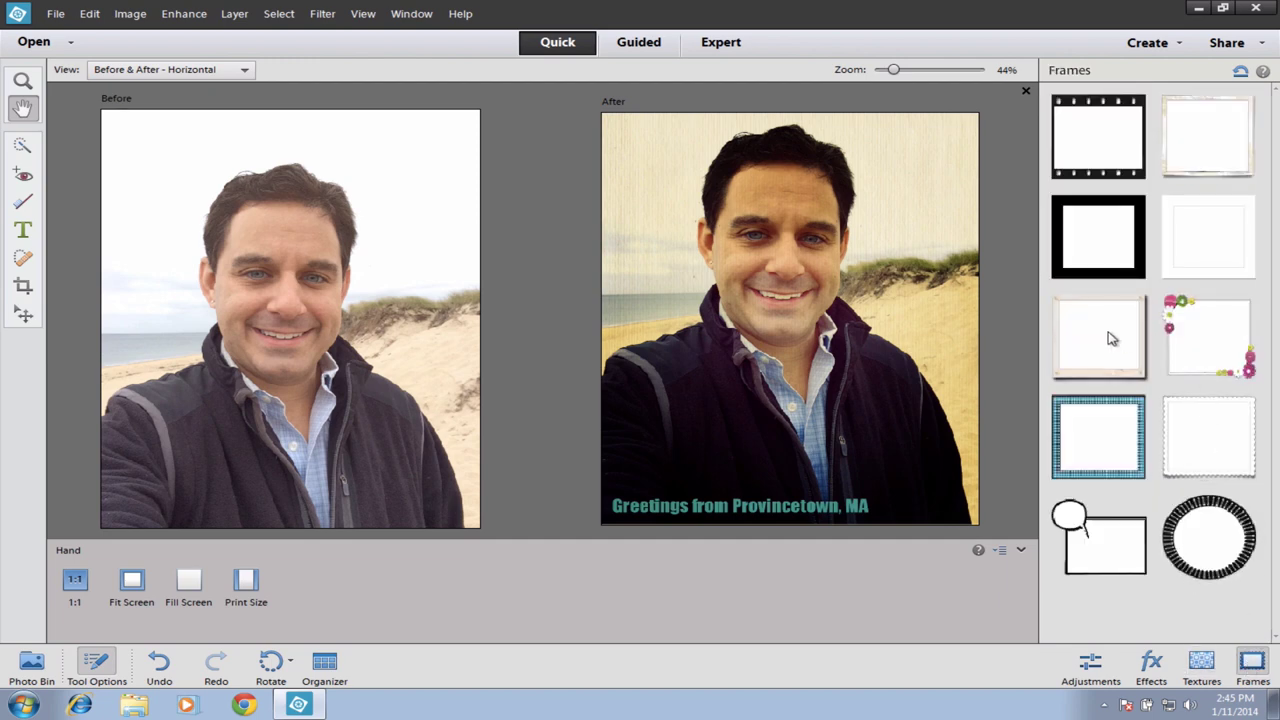
pyautogui.click(1205, 333)
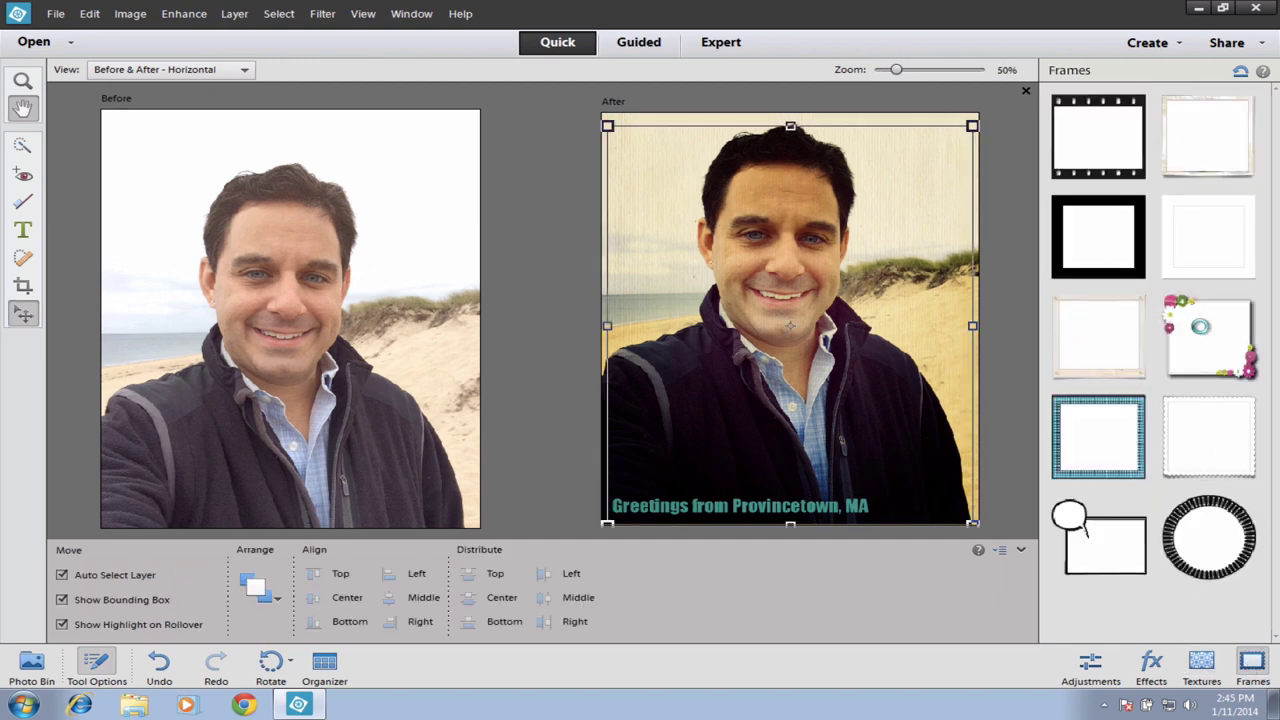
pyautogui.click(1095, 337)
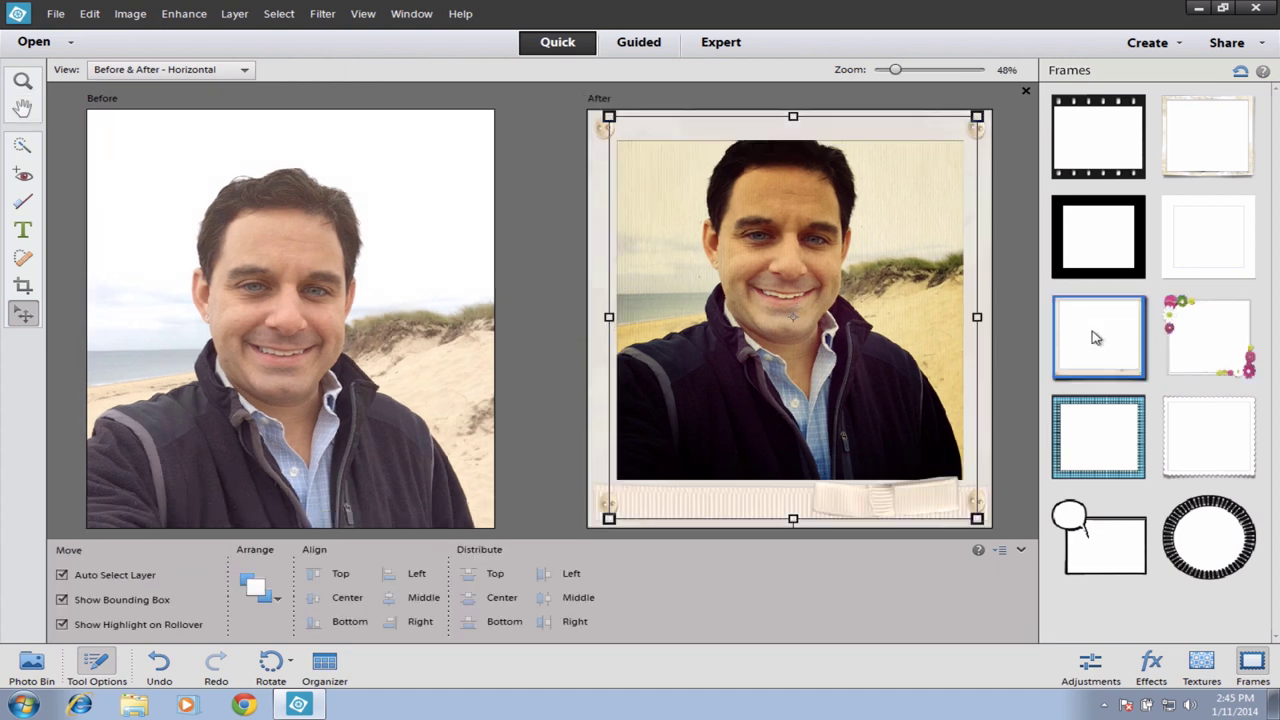
pyautogui.click(1203, 153)
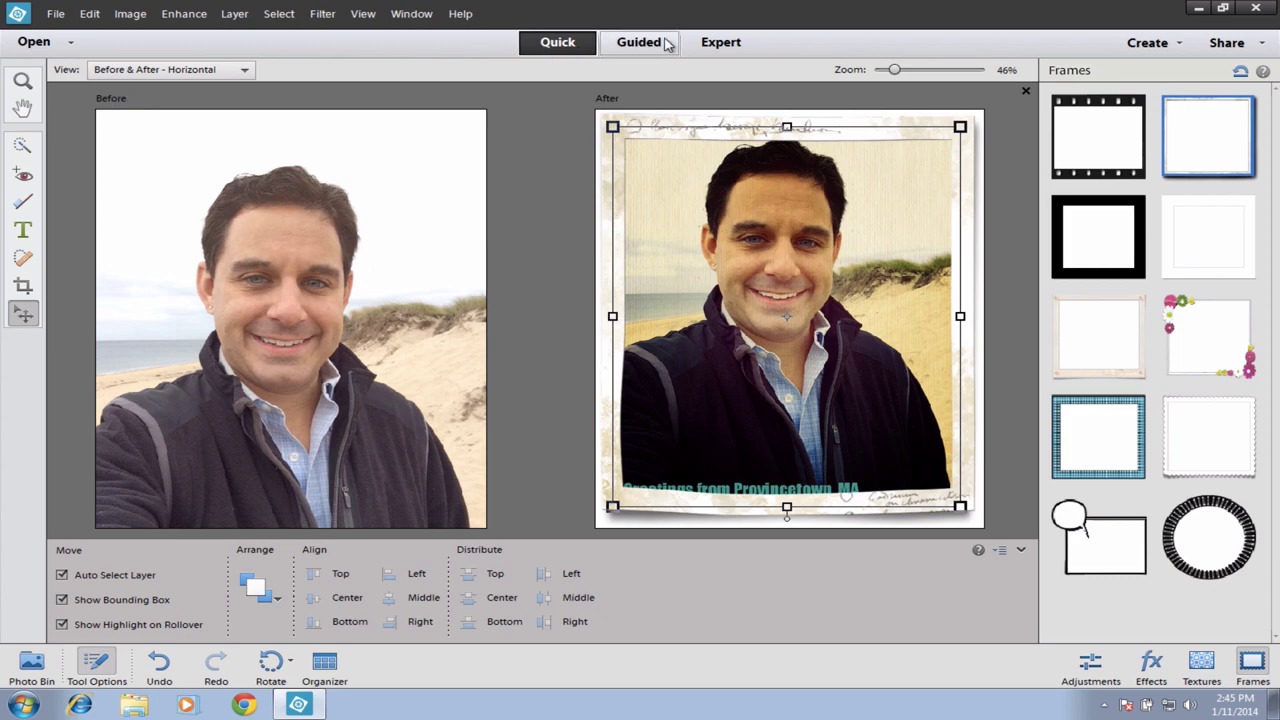
# Undo the frame, texture, effect and crop edits, and set the view back to After Only.
pyautogui.click(170, 667)
pyautogui.click(170, 667)
pyautogui.click(170, 667)
pyautogui.click(170, 667)
pyautogui.click(170, 667)
pyautogui.click(170, 667)
pyautogui.click(170, 667)
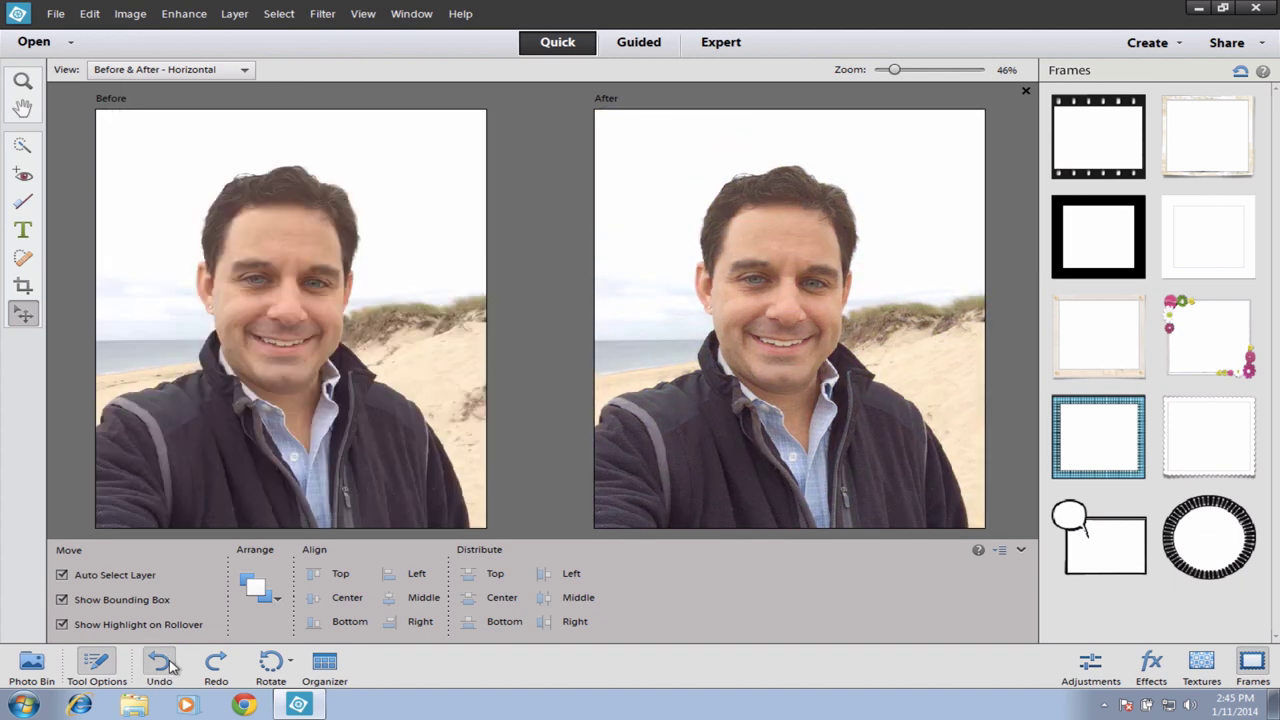
pyautogui.click(190, 70)
pyautogui.click(161, 91)
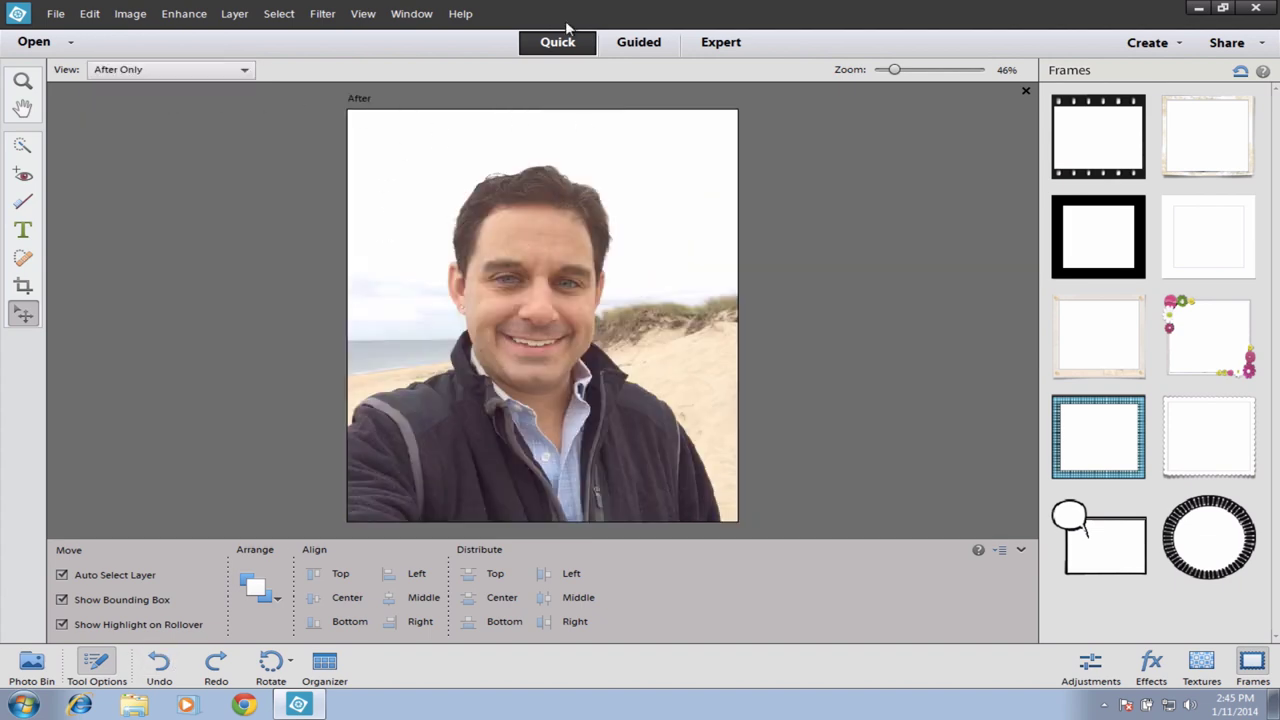
# Switch to Guided mode and lower the photo's brightness slightly with the Brightness and Contrast touchup.
pyautogui.click(639, 43)
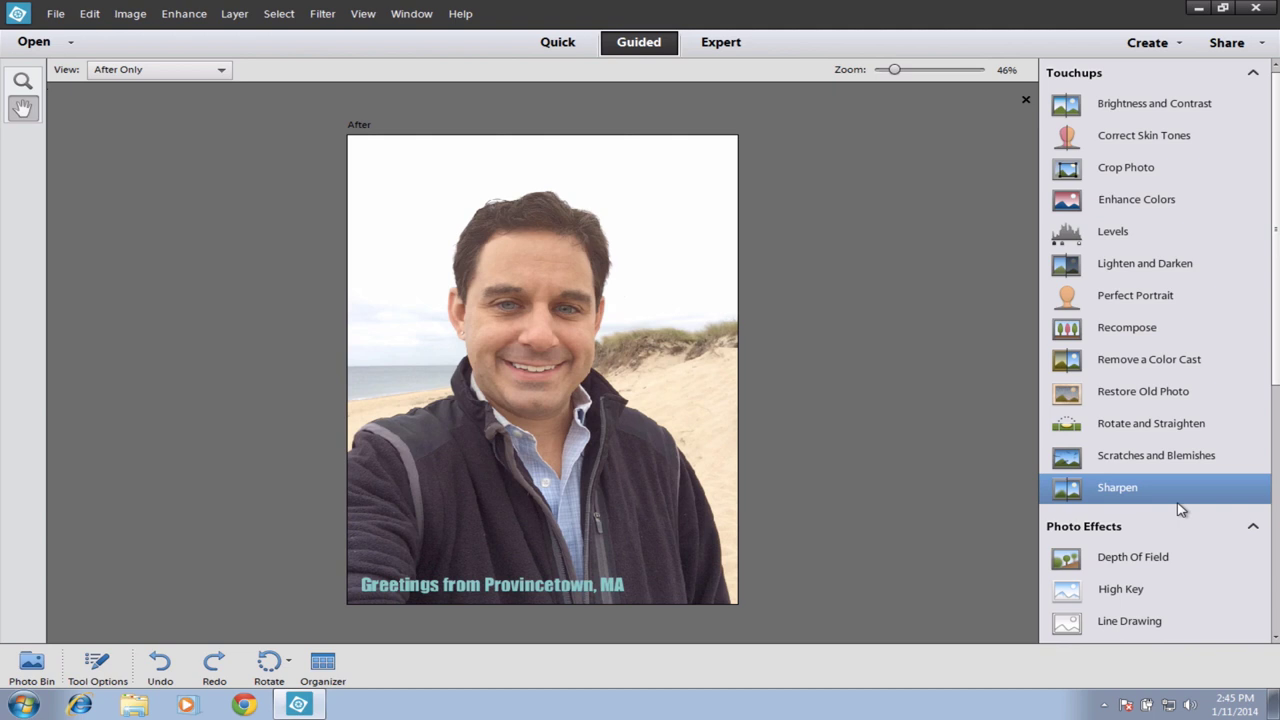
pyautogui.click(1135, 105)
pyautogui.moveTo(1185, 180)
pyautogui.mouseDown()
pyautogui.moveTo(1237, 185)
pyautogui.moveTo(1166, 186)
pyautogui.moveTo(1191, 205)
pyautogui.moveTo(1150, 205)
pyautogui.moveTo(1180, 181)
pyautogui.mouseUp()
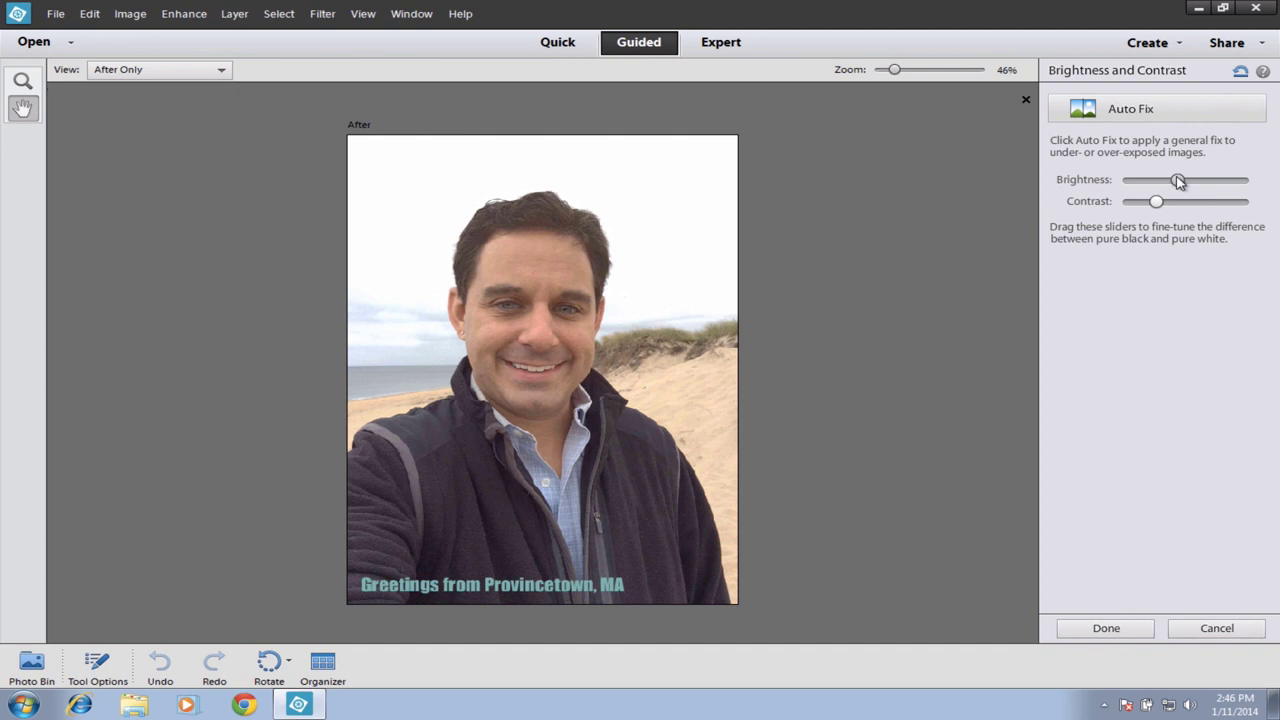
pyautogui.click(1108, 628)
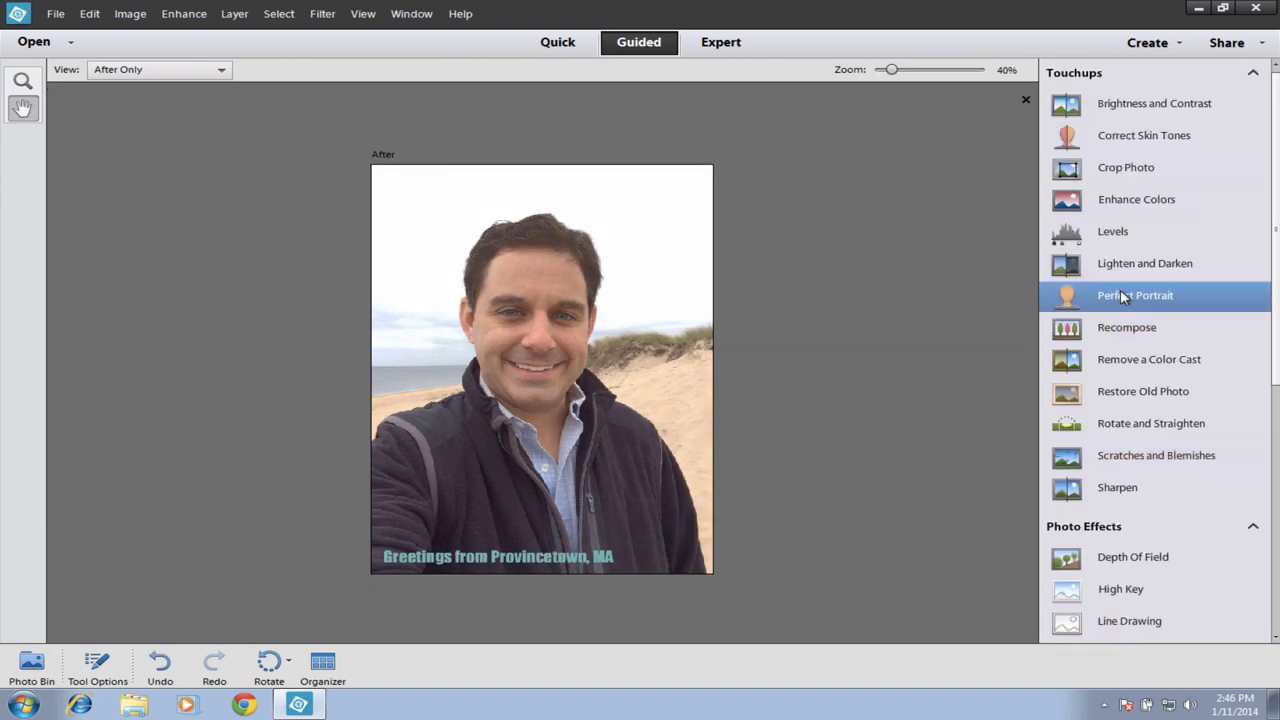
# Start the Perfect Portrait touchup and apply Smart Blur with radius 1.5, threshold 32.2, Medium quality and Normal mode.
pyautogui.click(1203, 297)
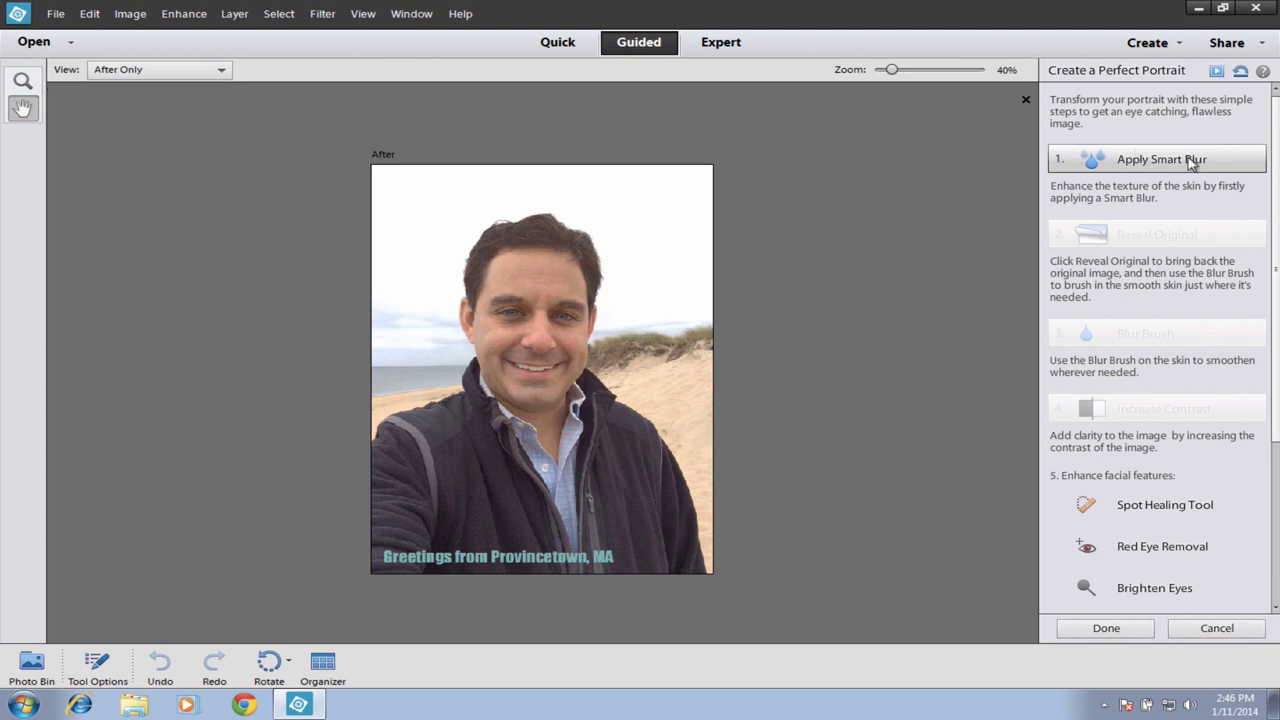
pyautogui.click(1227, 161)
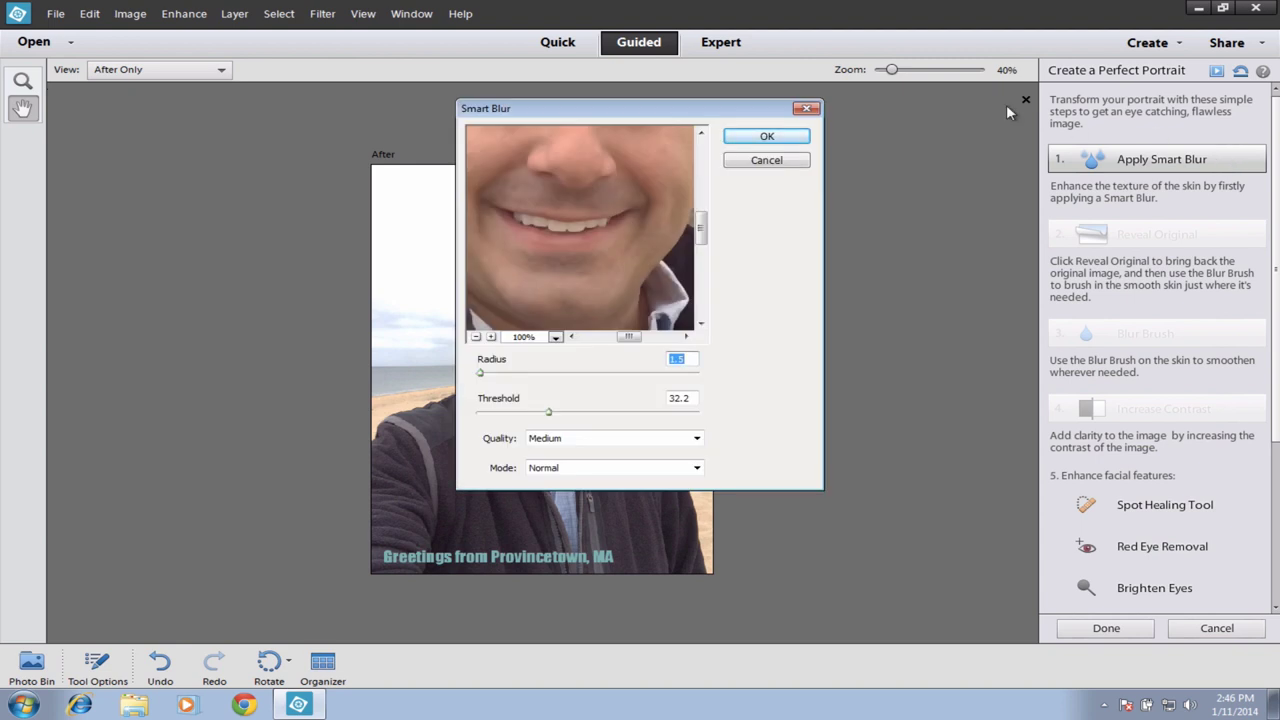
pyautogui.click(765, 137)
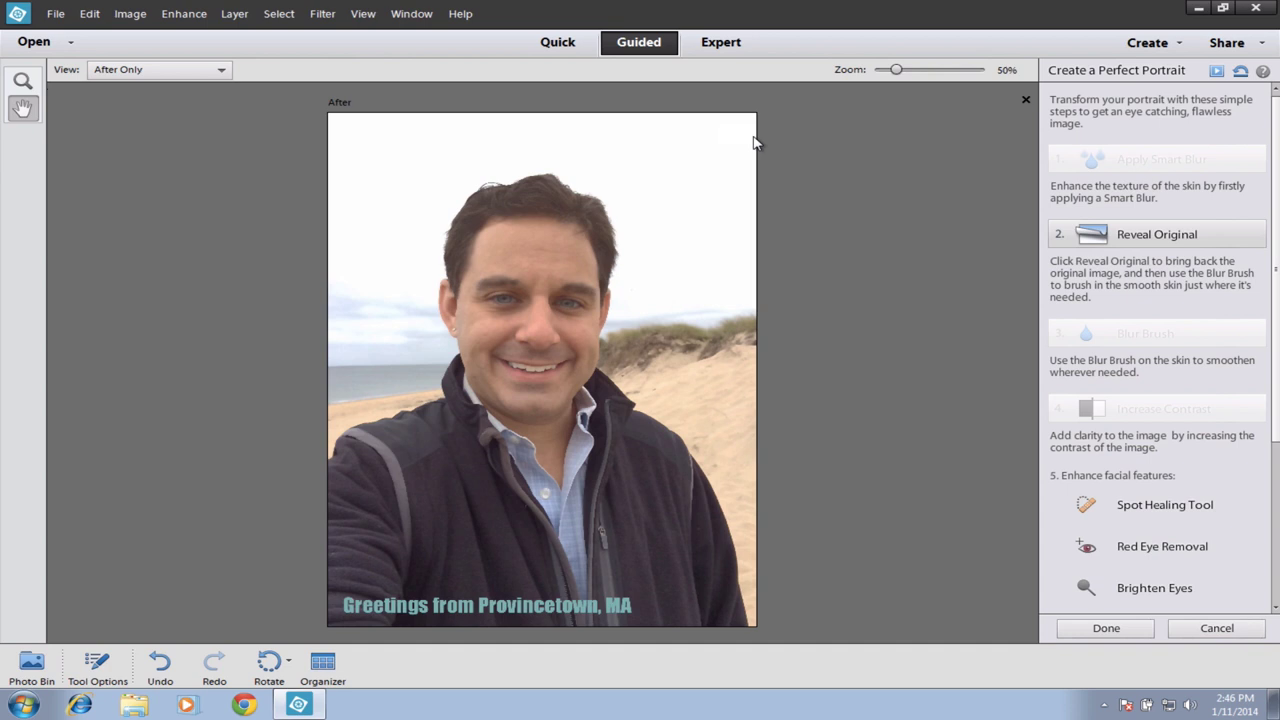
# Undo the Smart Blur and reapply it with a slightly larger radius, revealing the original image over it.
pyautogui.hotkey('ctrl', 'z')
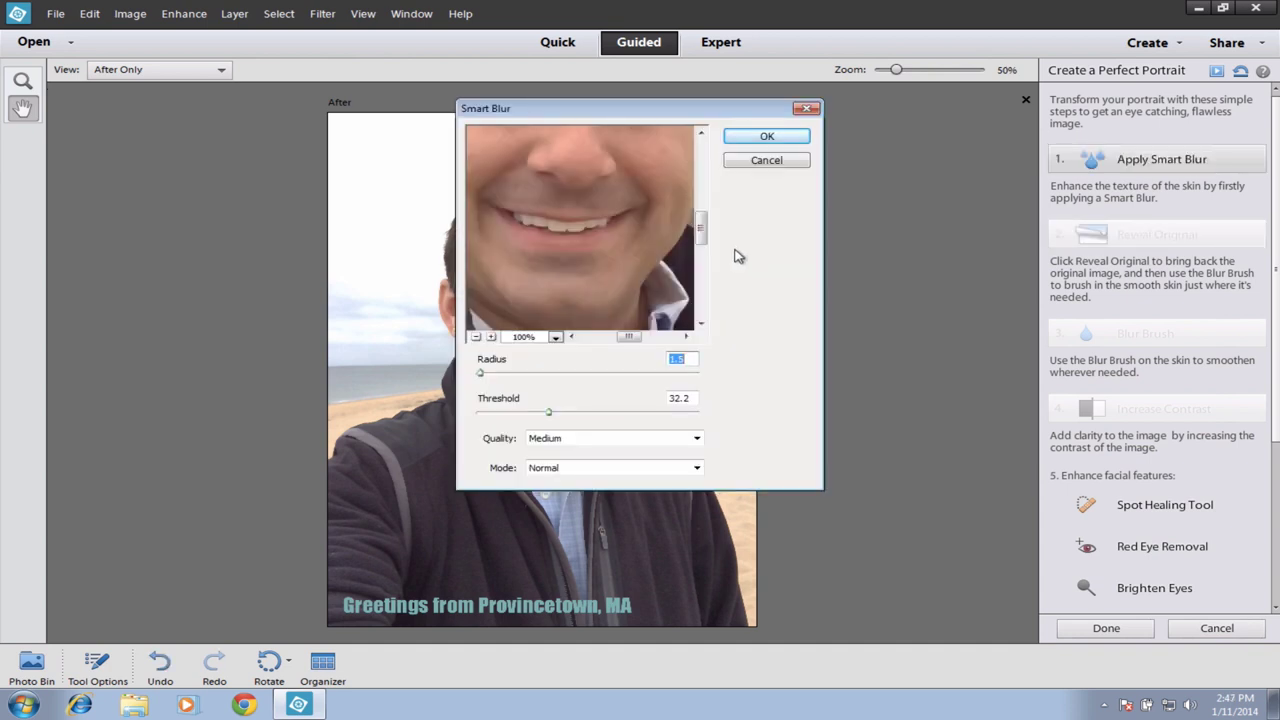
pyautogui.moveTo(480, 374); pyautogui.dragTo(483, 373)
pyautogui.click(778, 137)
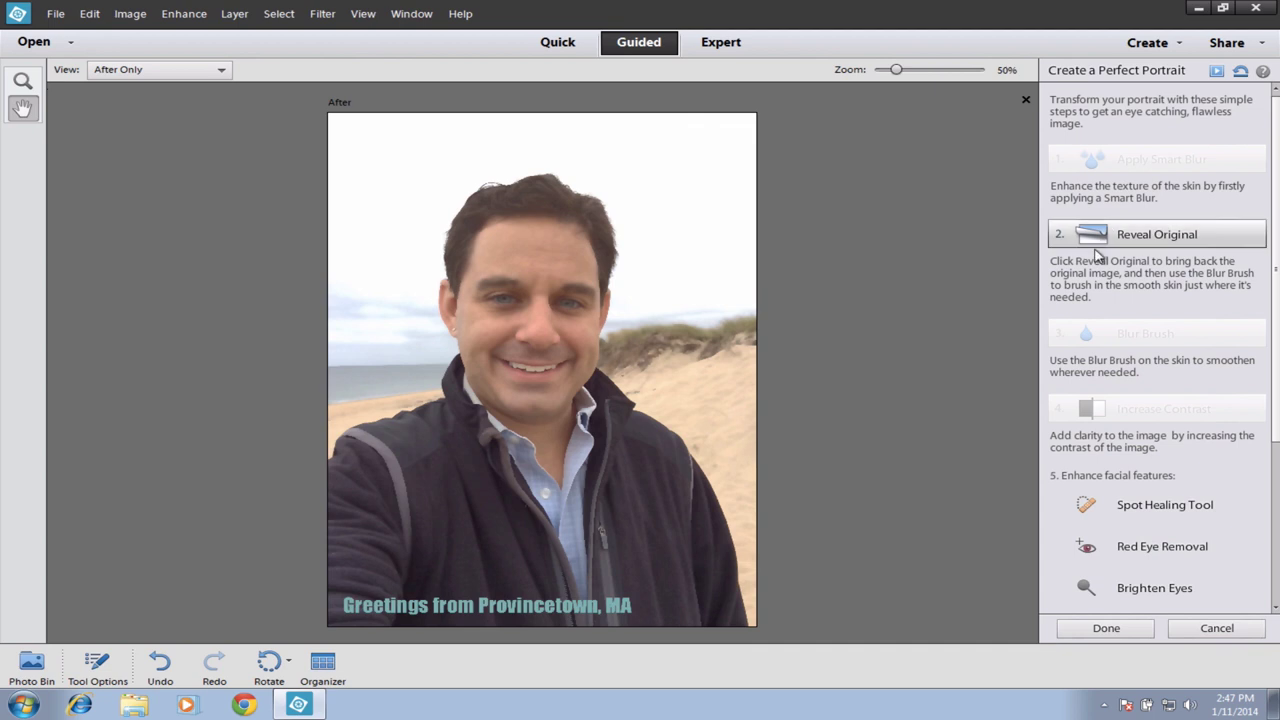
pyautogui.click(1207, 235)
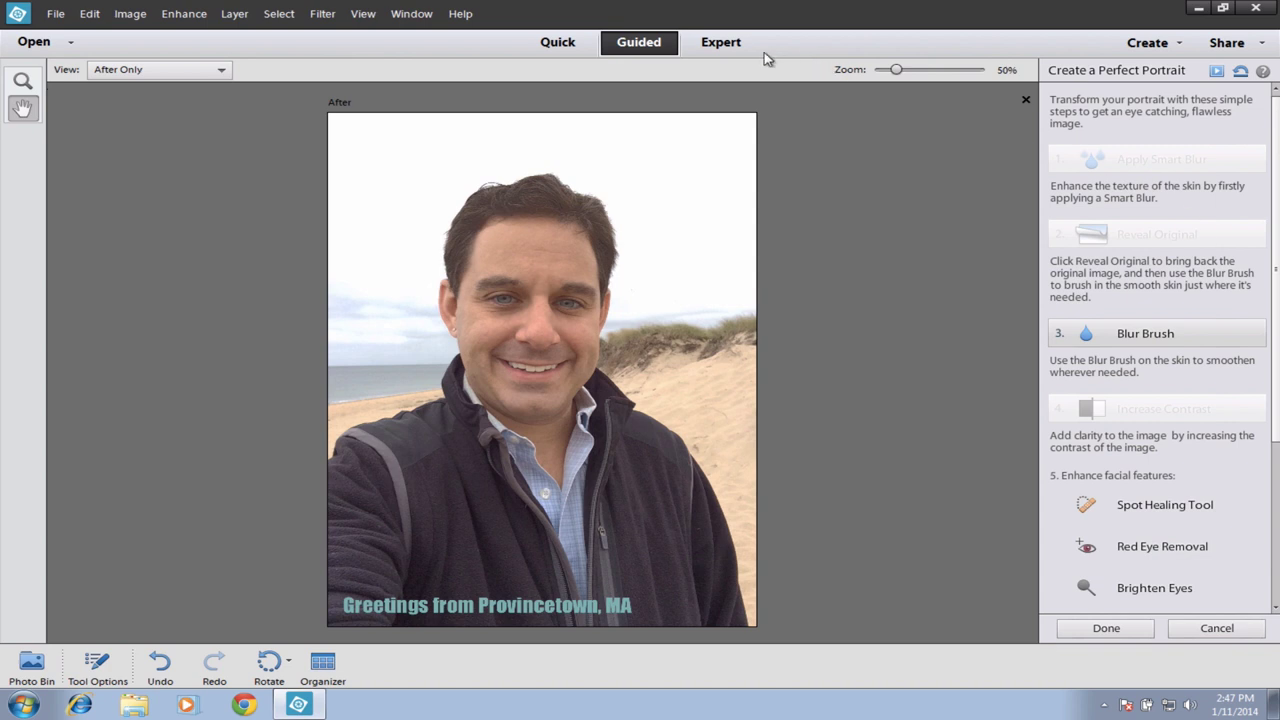
# Examine the photo's layer stack in Expert mode and return to Guided mode.
pyautogui.click(710, 42)
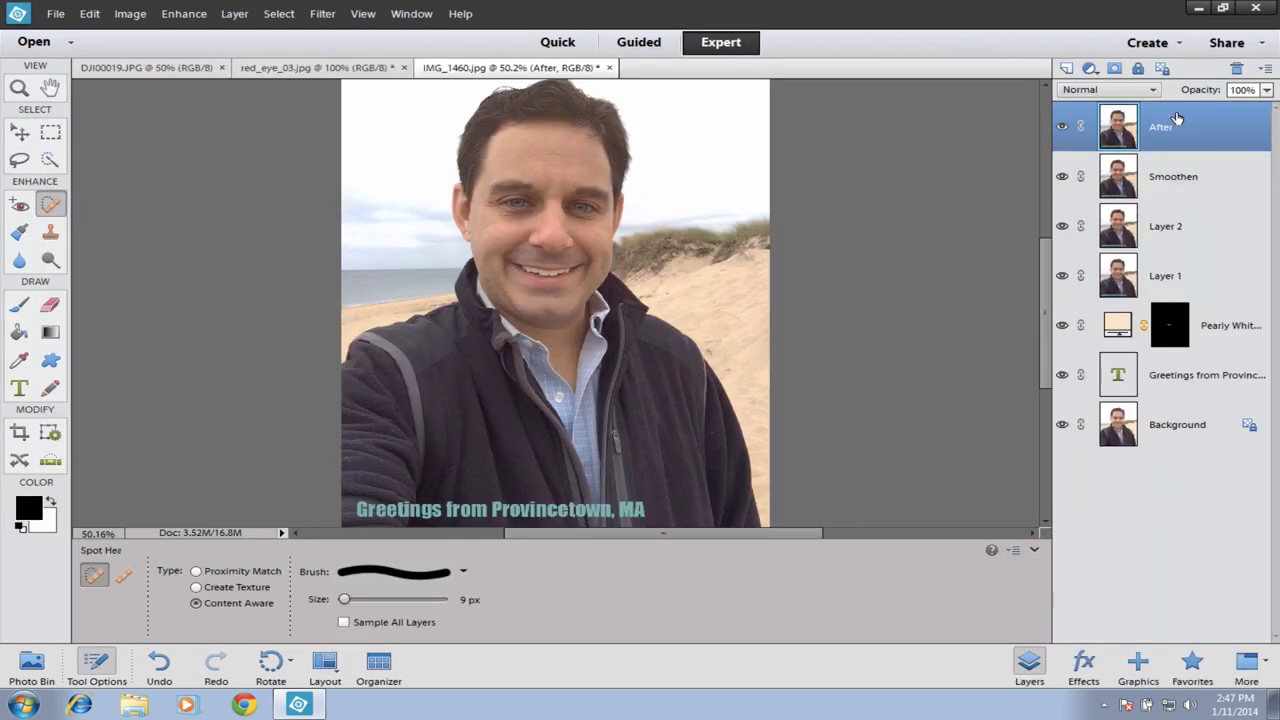
pyautogui.click(642, 45)
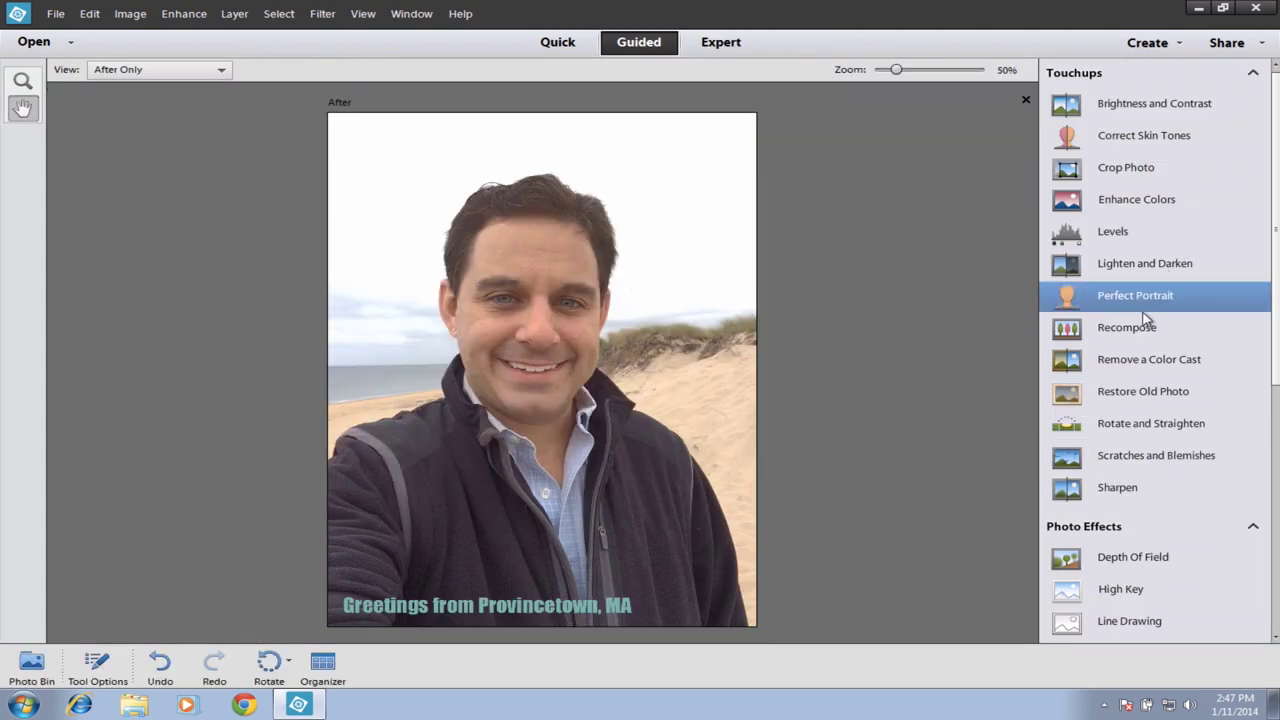
# Restart the Perfect Portrait touchup, apply Smart Blur, and smooth the skin on the face with the Blur Brush.
pyautogui.click(1096, 301)
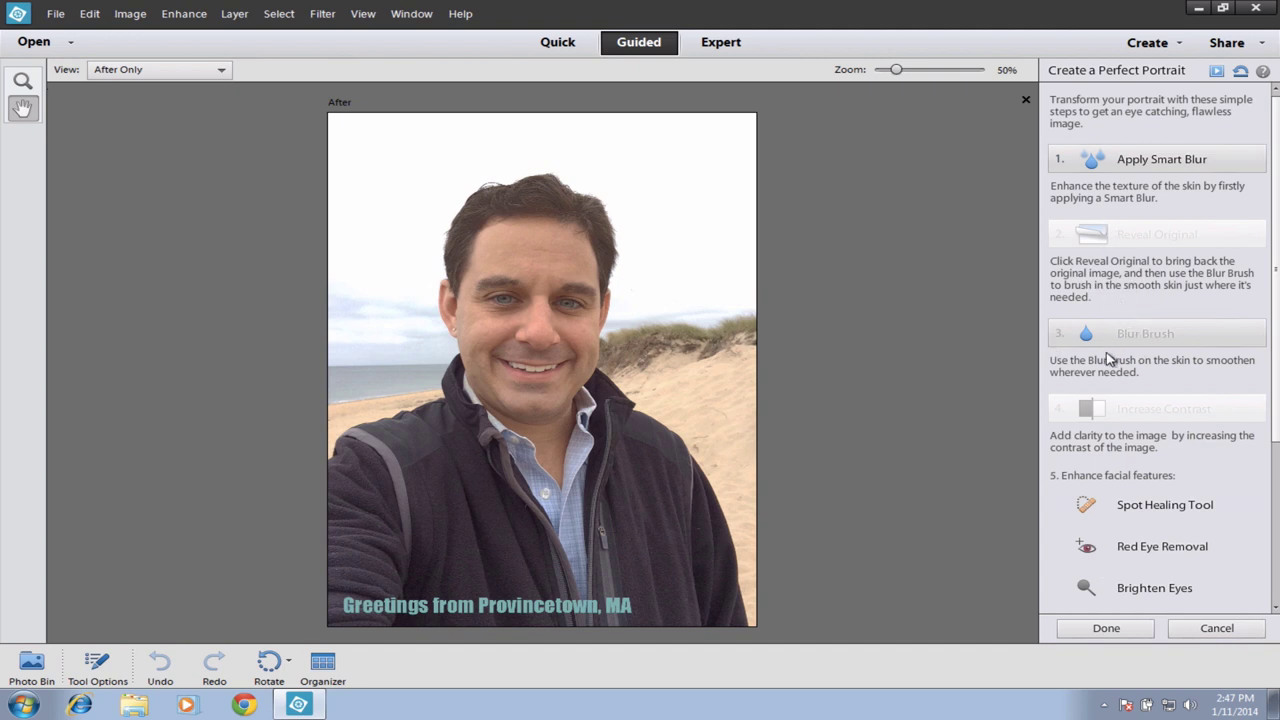
pyautogui.click(1112, 168)
pyautogui.click(1158, 335)
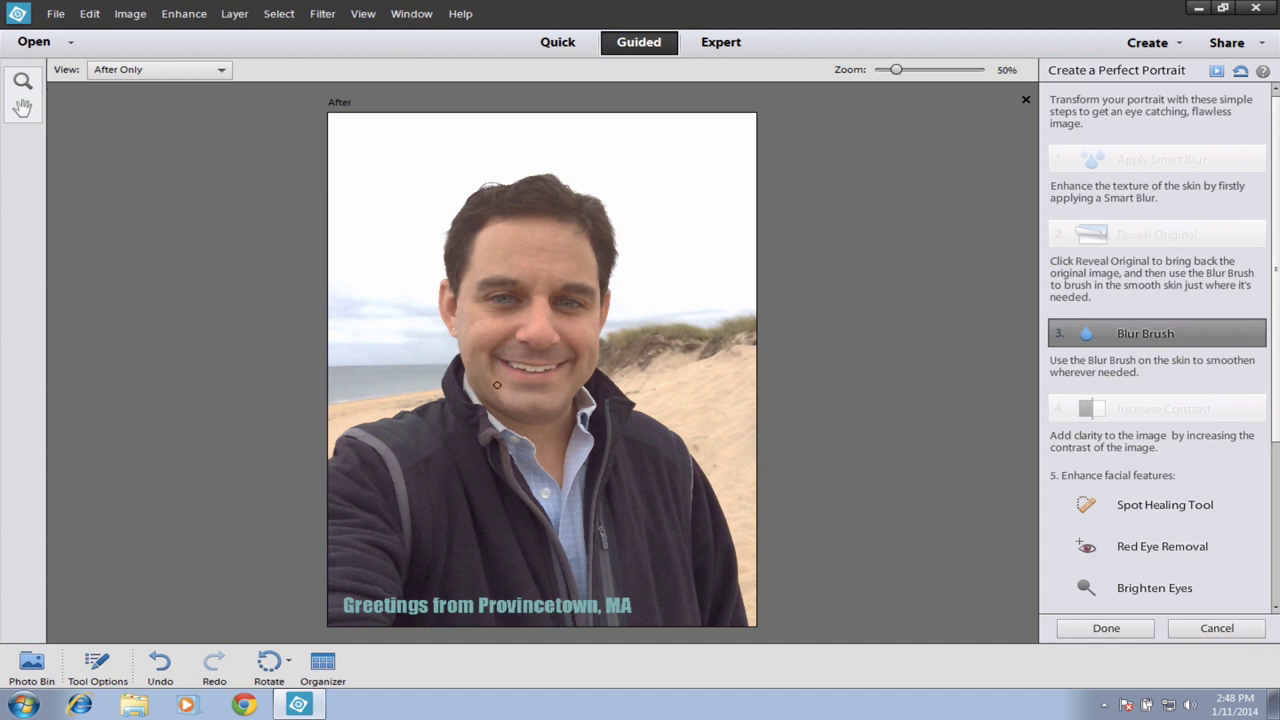
pyautogui.moveTo(497, 385); pyautogui.dragTo(471, 297)
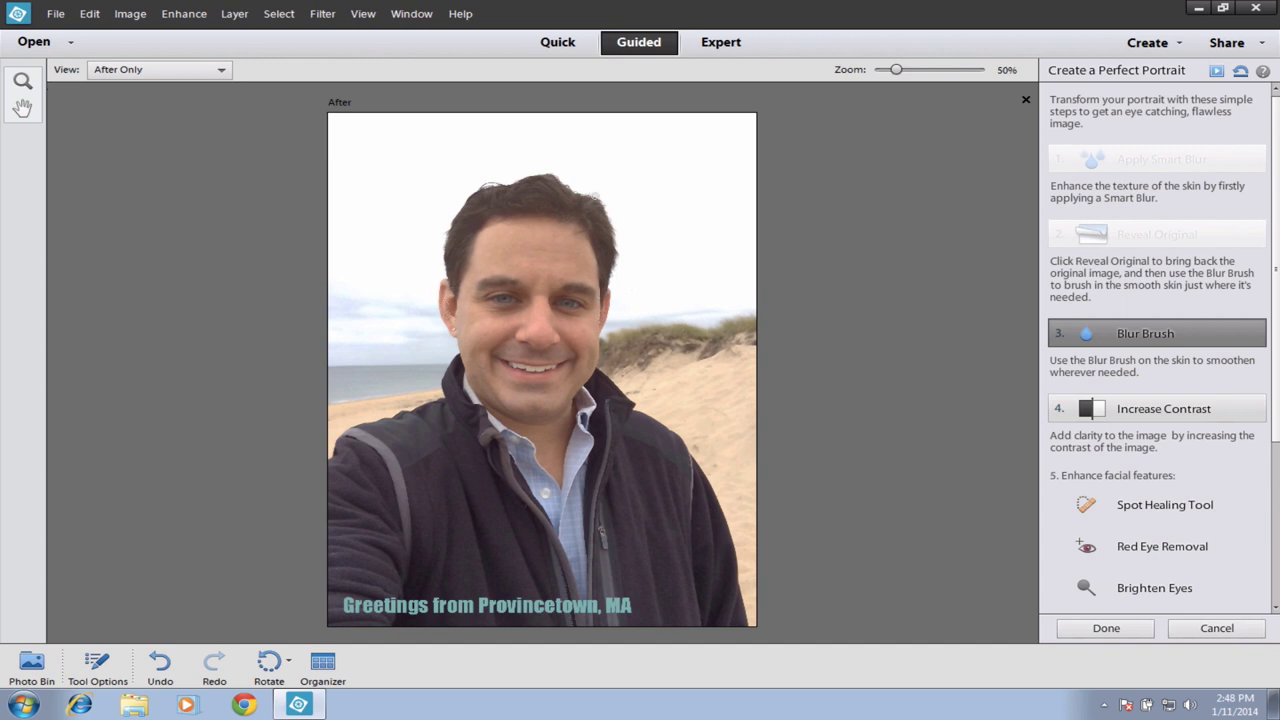
pyautogui.click(1137, 412)
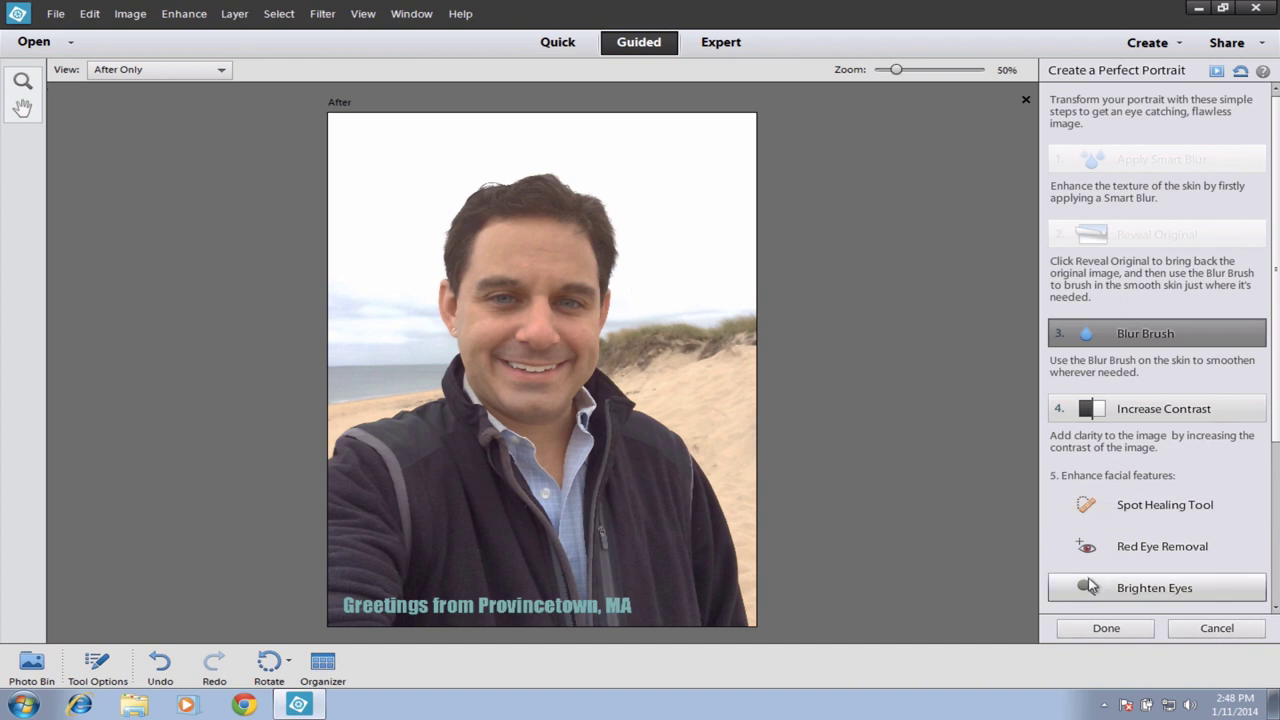
# Brighten the eyes with the Brighten Eyes tool using a smaller brush, and complete the Perfect Portrait touchup.
pyautogui.click(1147, 508)
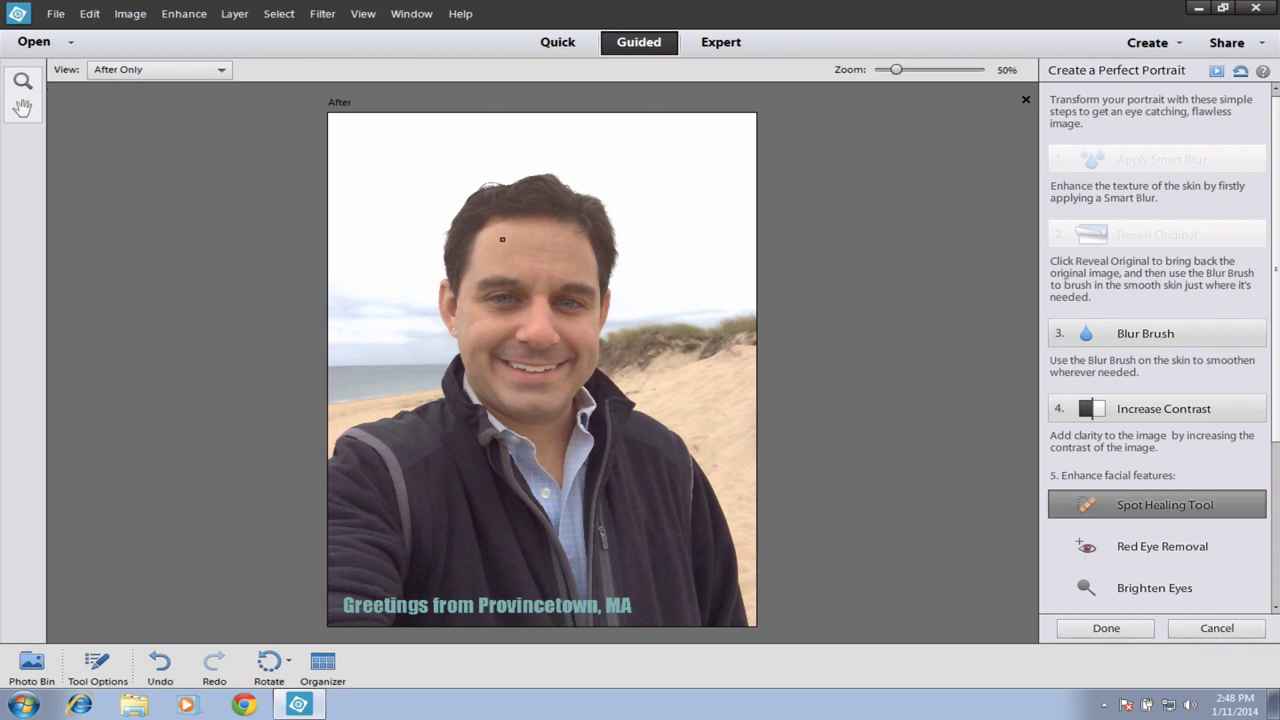
pyautogui.hotkey('ctrl', '=')
pyautogui.hotkey('ctrl', '=')
pyautogui.hotkey('ctrl', '=')
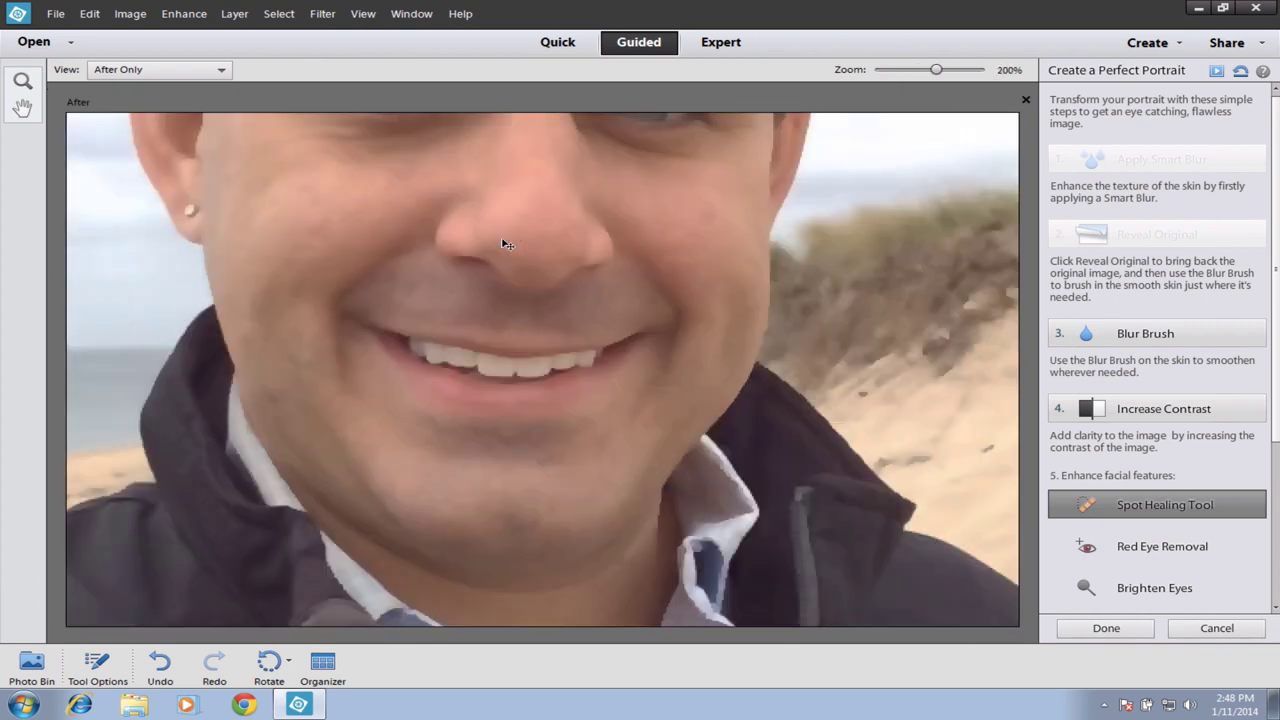
pyautogui.scroll(-3, 463, 184)
pyautogui.scroll(8, 480, 200)
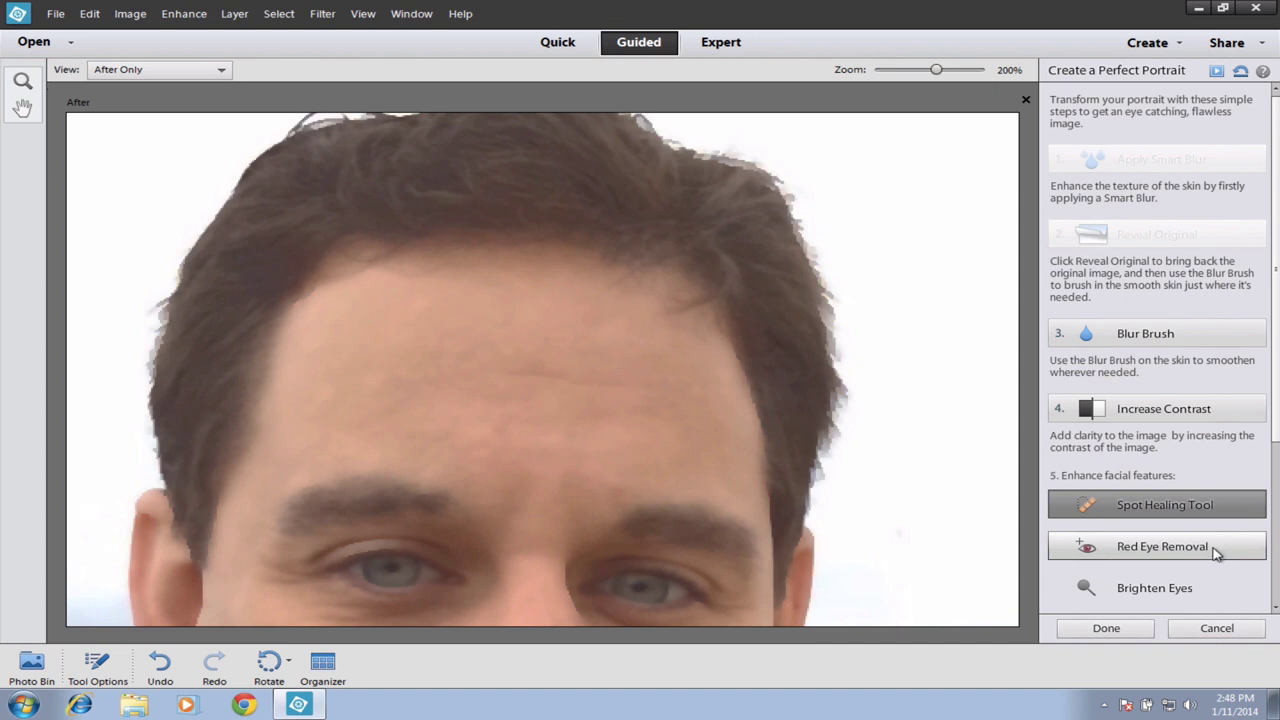
pyautogui.click(1140, 591)
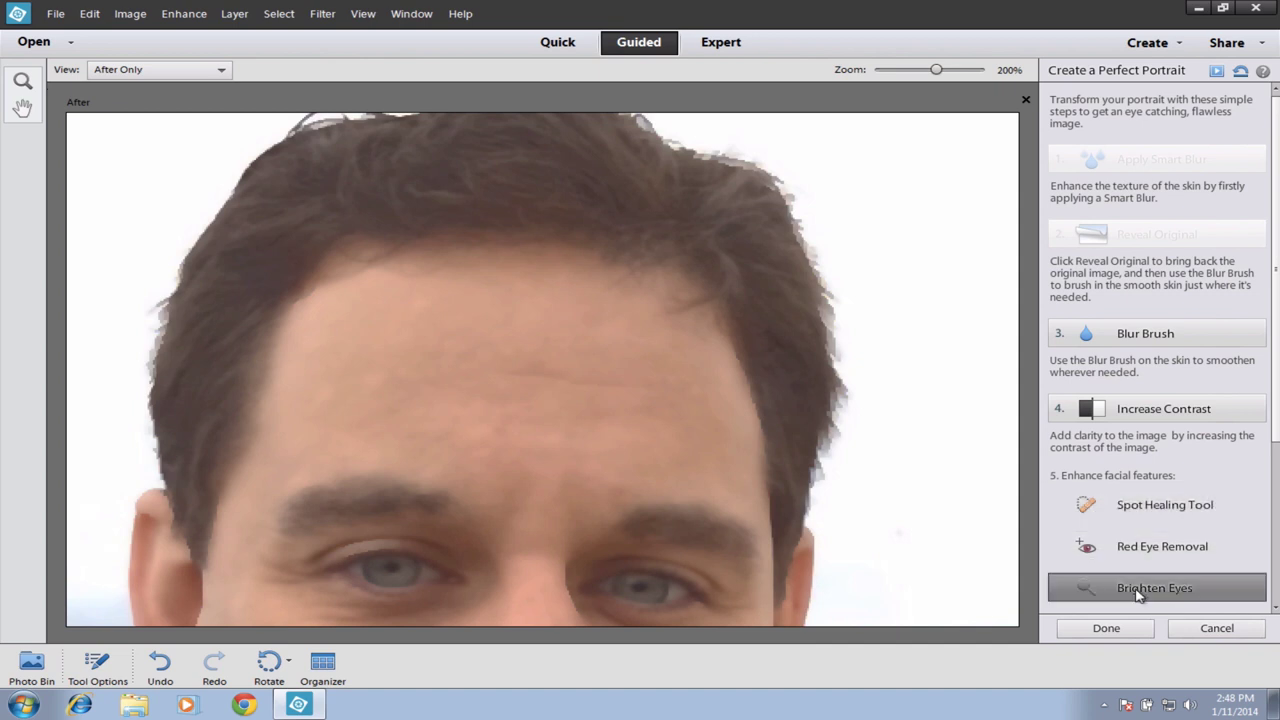
pyautogui.click(640, 584)
pyautogui.press('[')
pyautogui.hotkey('ctrl', '0')
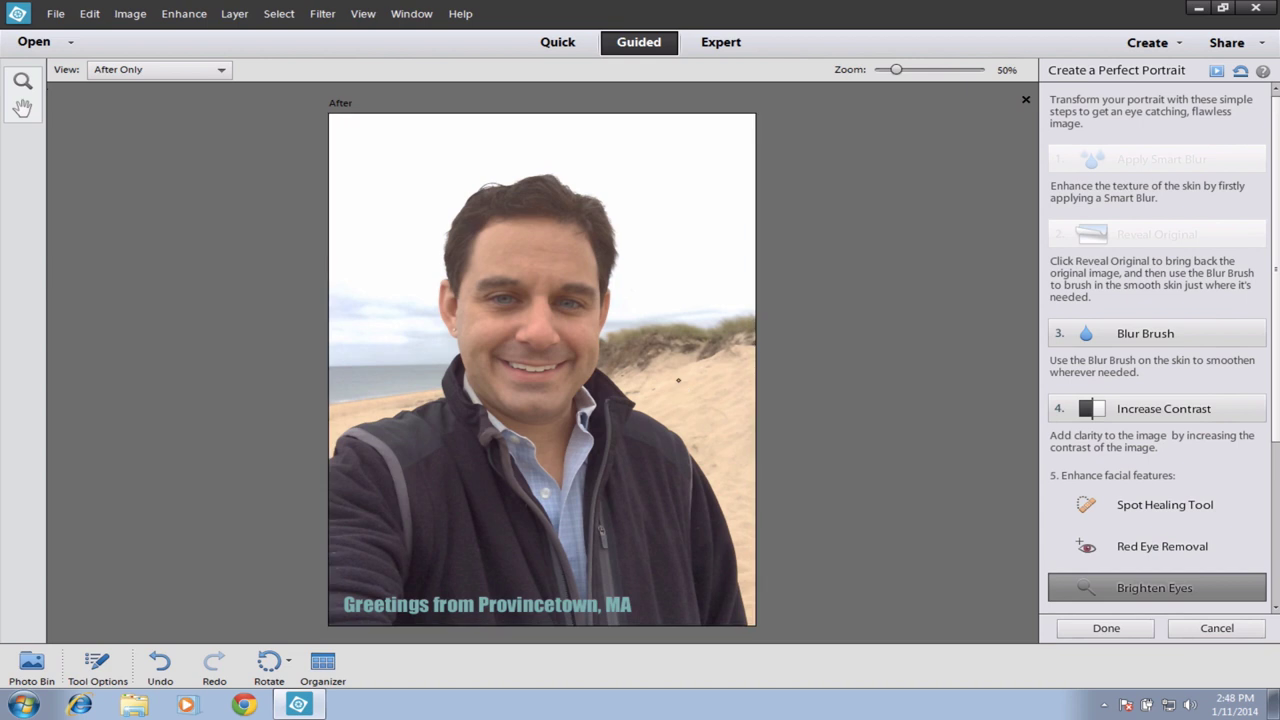
pyautogui.click(1108, 630)
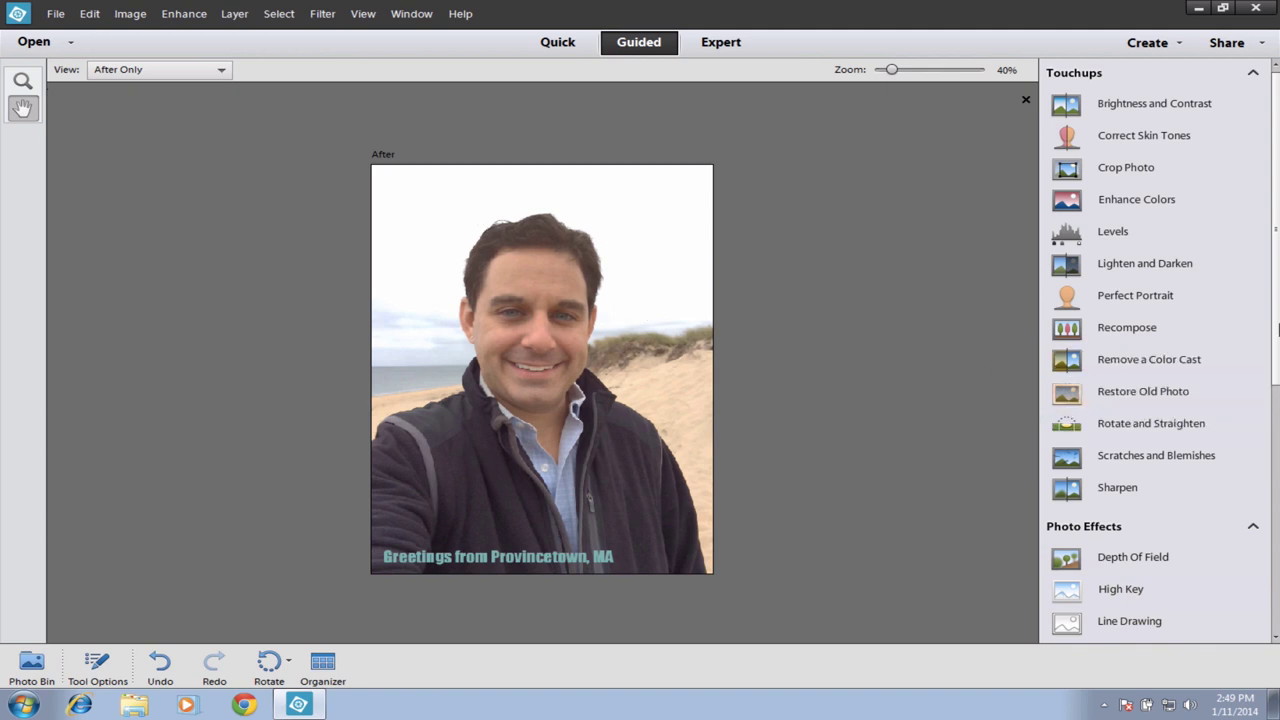
# Apply the Custom Depth Of Field effect, quick-selecting the man as the focus area and blurring the background.
pyautogui.moveTo(1277, 305); pyautogui.dragTo(1275, 520)
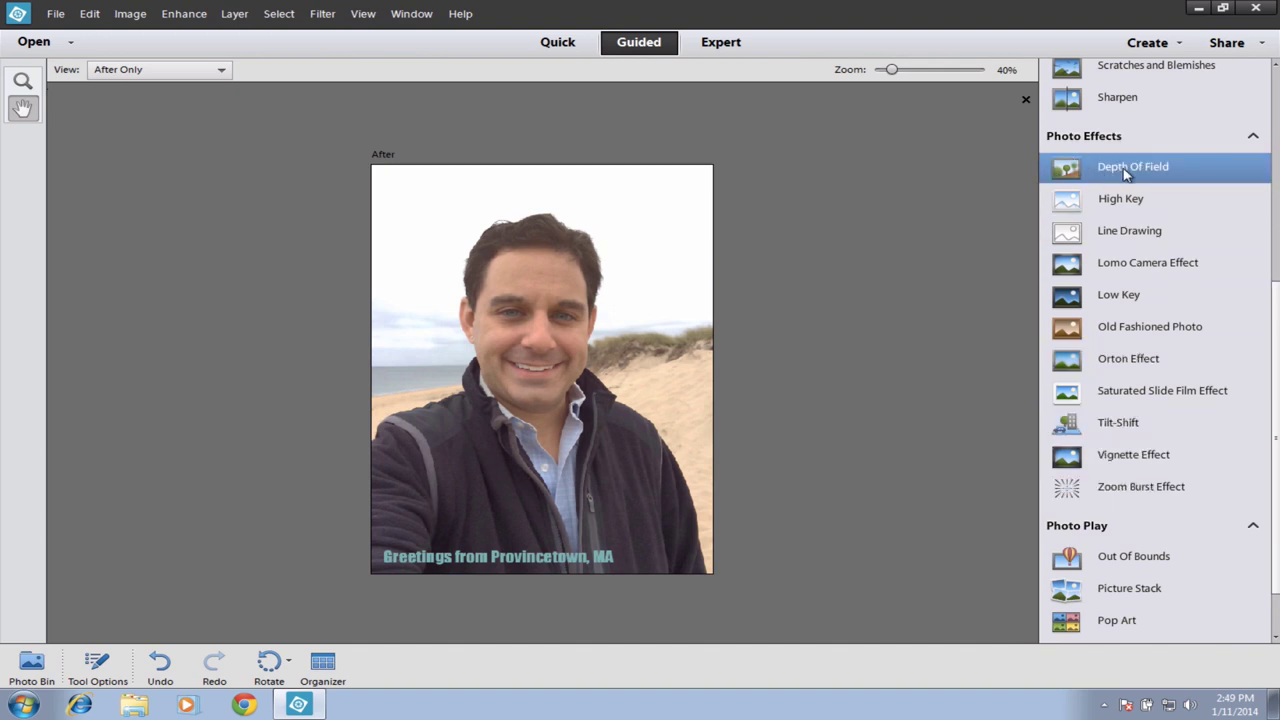
pyautogui.click(1211, 171)
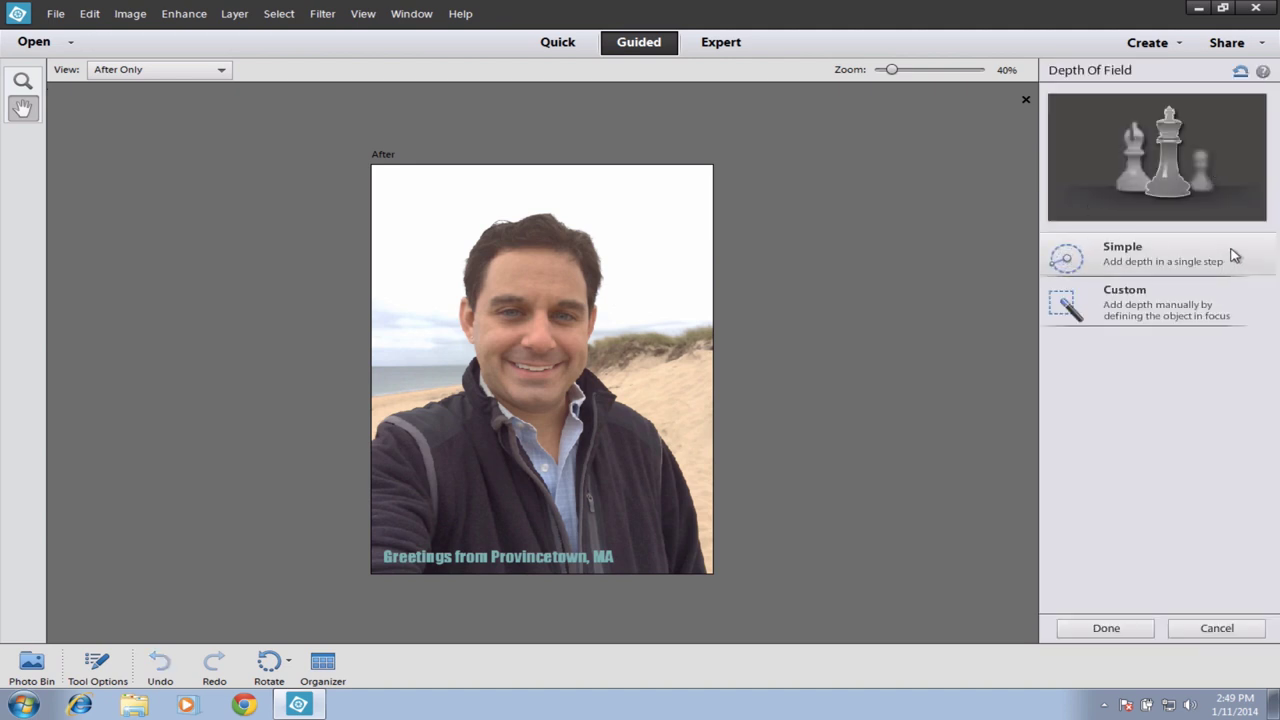
pyautogui.click(1092, 311)
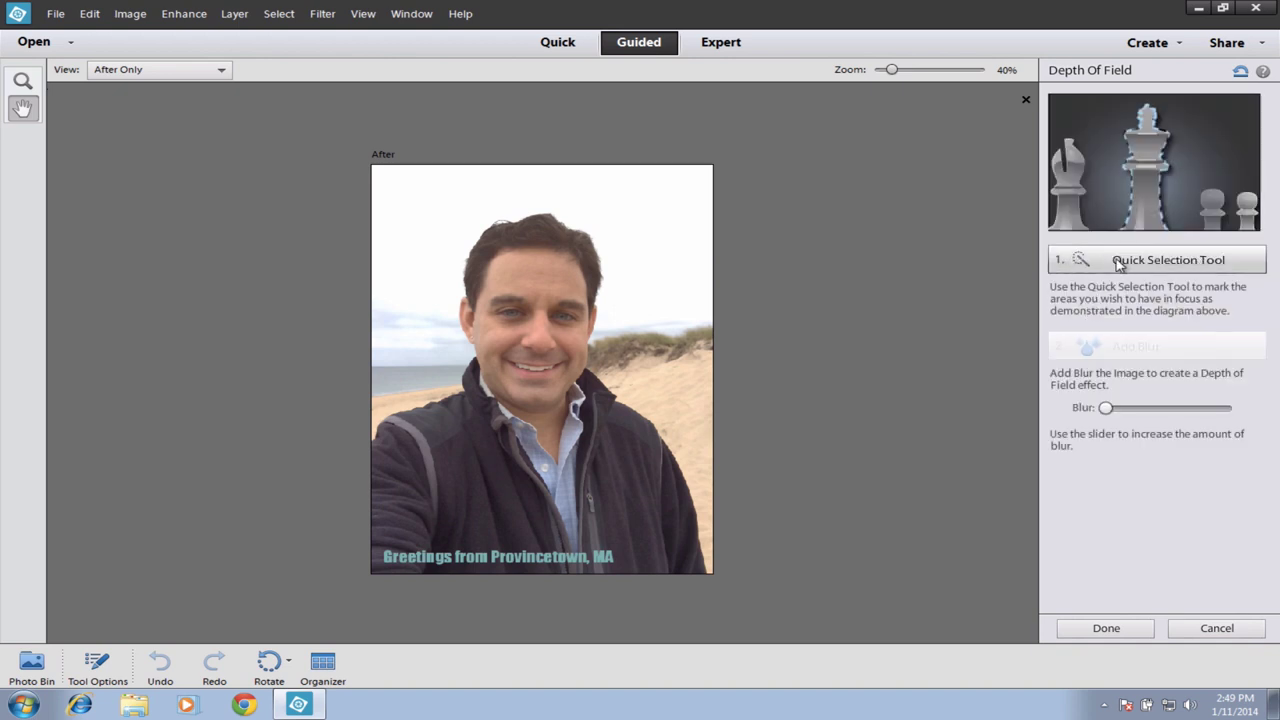
pyautogui.click(1150, 264)
pyautogui.moveTo(489, 228)
pyautogui.mouseDown()
pyautogui.moveTo(508, 269)
pyautogui.moveTo(472, 255)
pyautogui.moveTo(456, 557)
pyautogui.mouseUp()
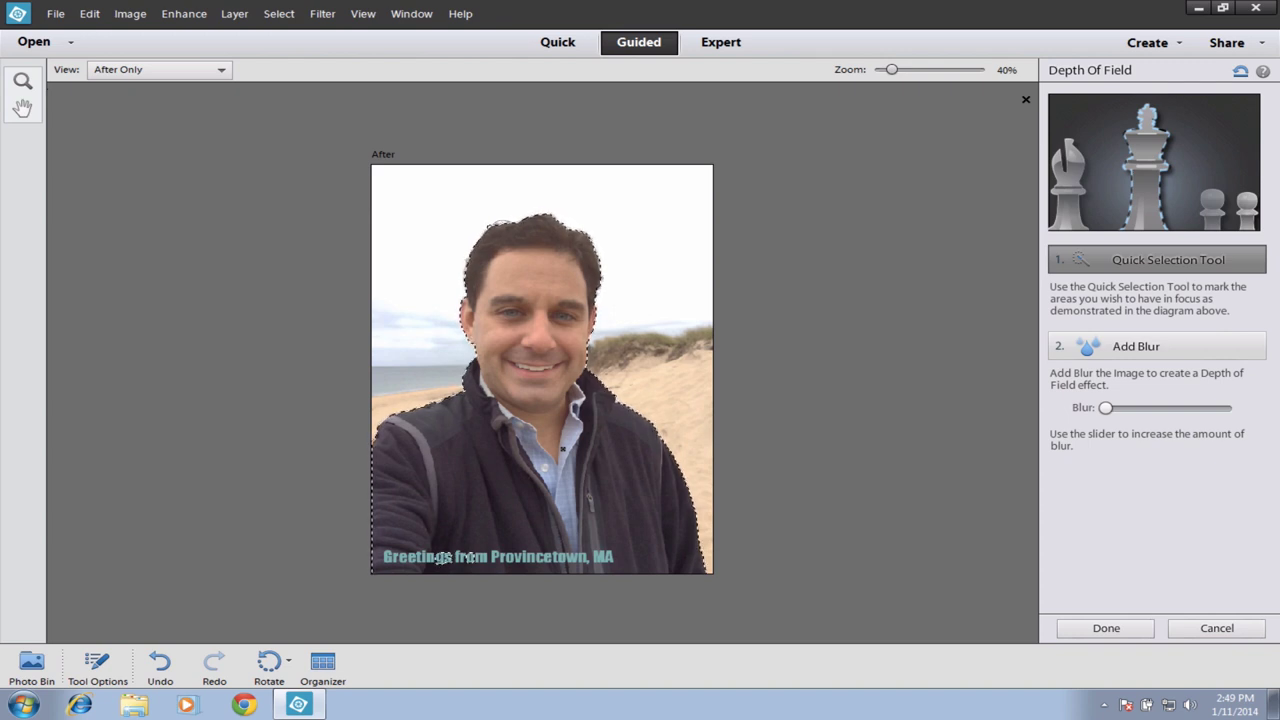
pyautogui.click(1109, 350)
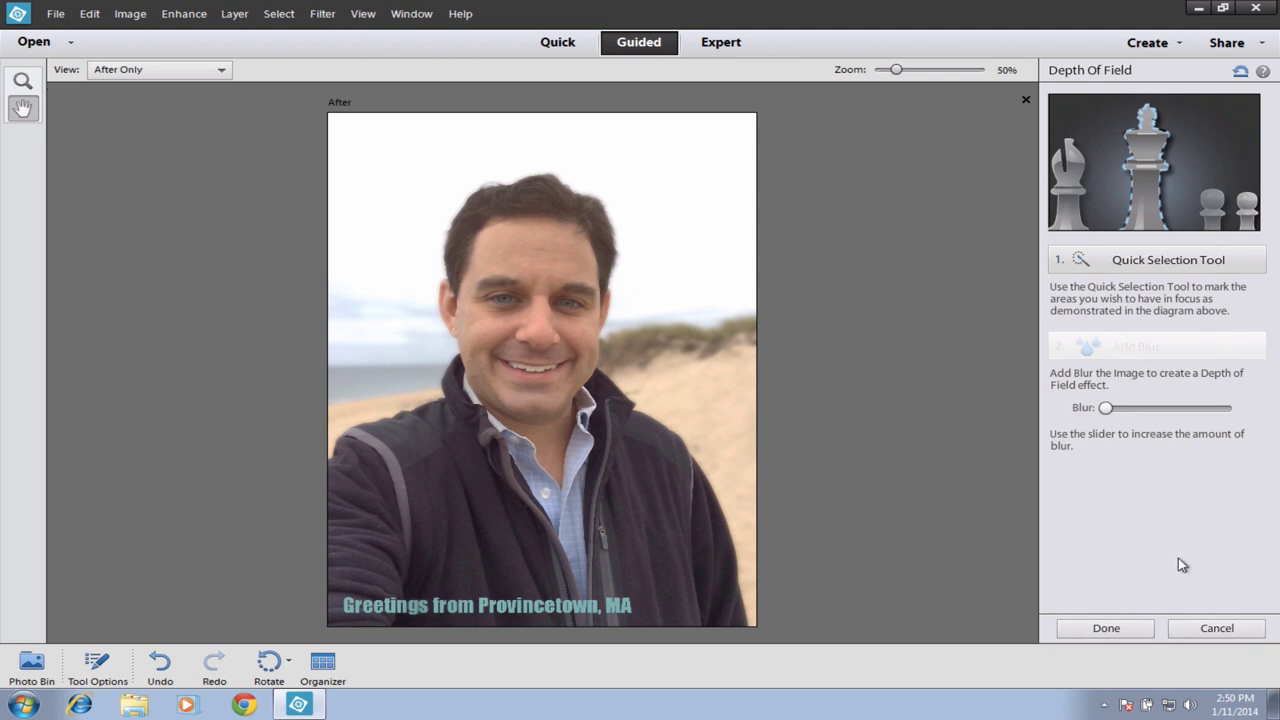
pyautogui.click(1114, 630)
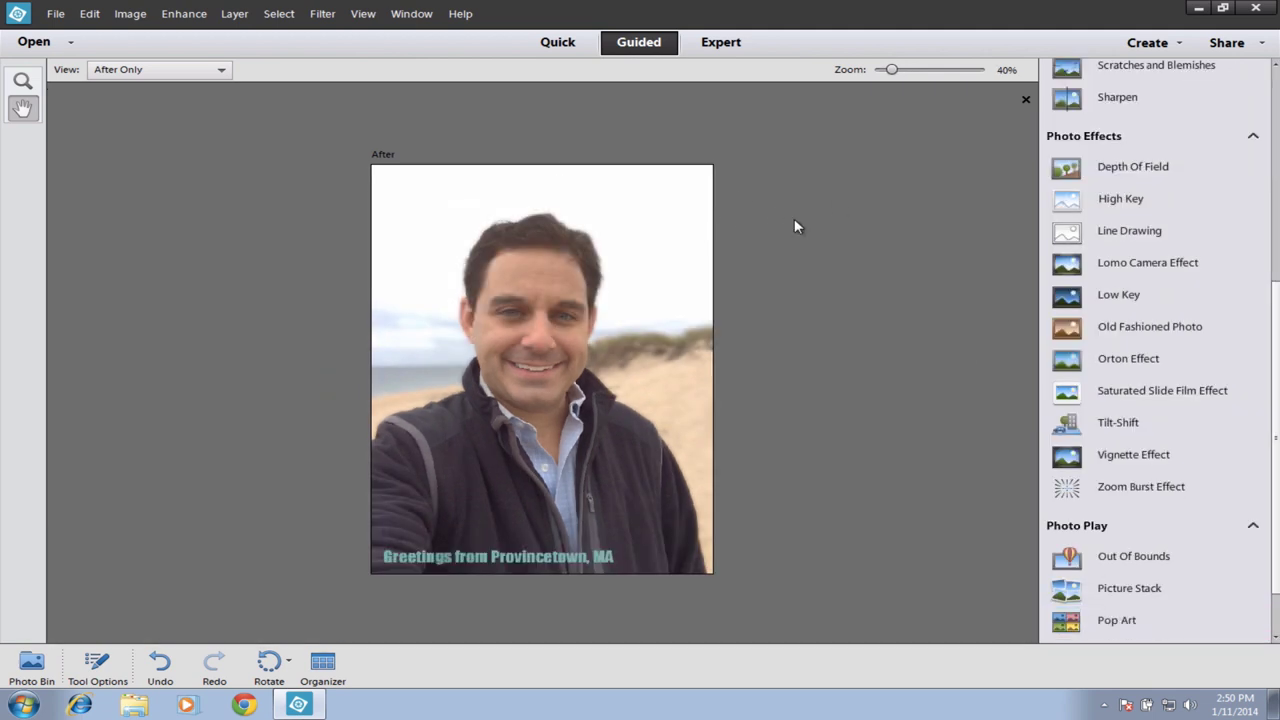
pyautogui.click(1232, 430)
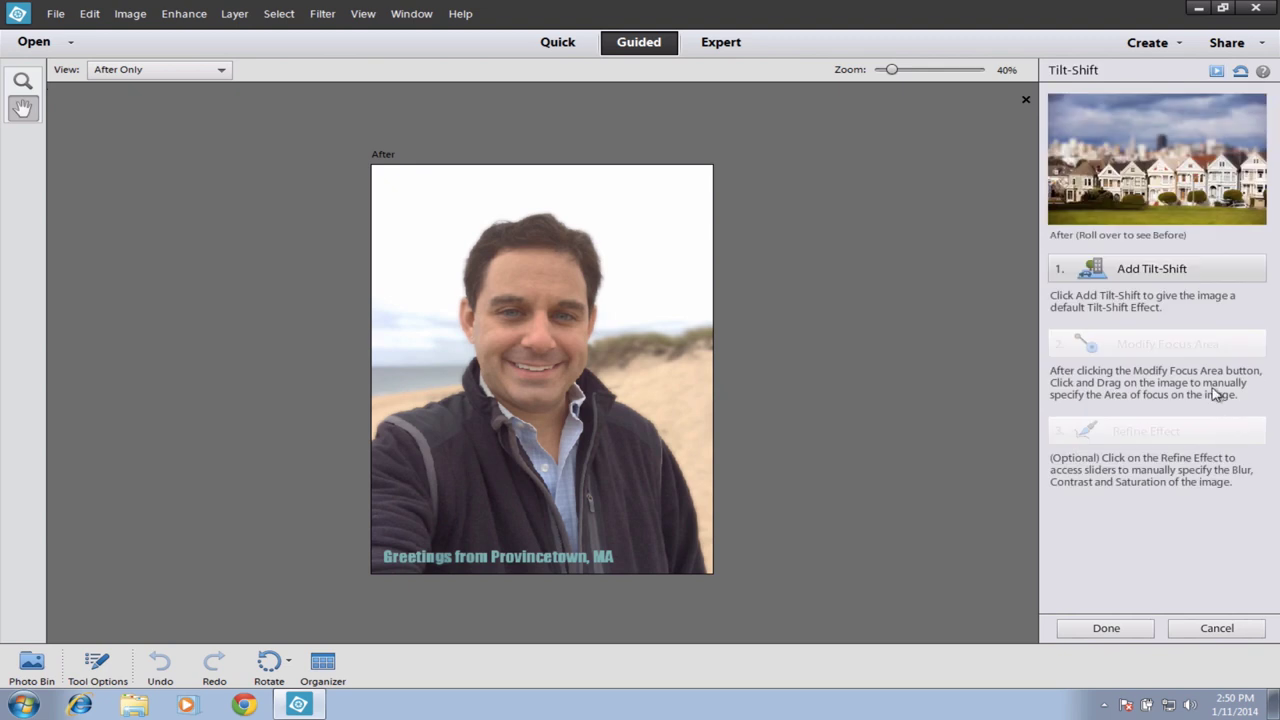
pyautogui.click(1115, 272)
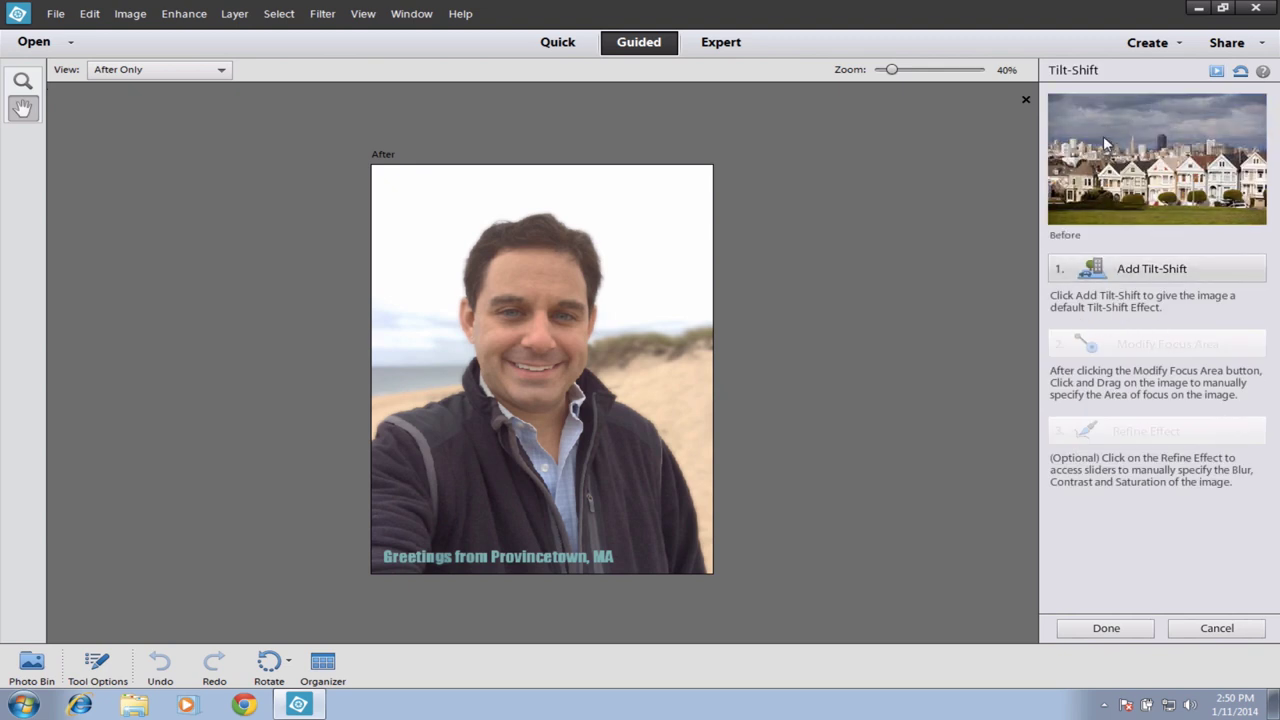
pyautogui.click(1241, 627)
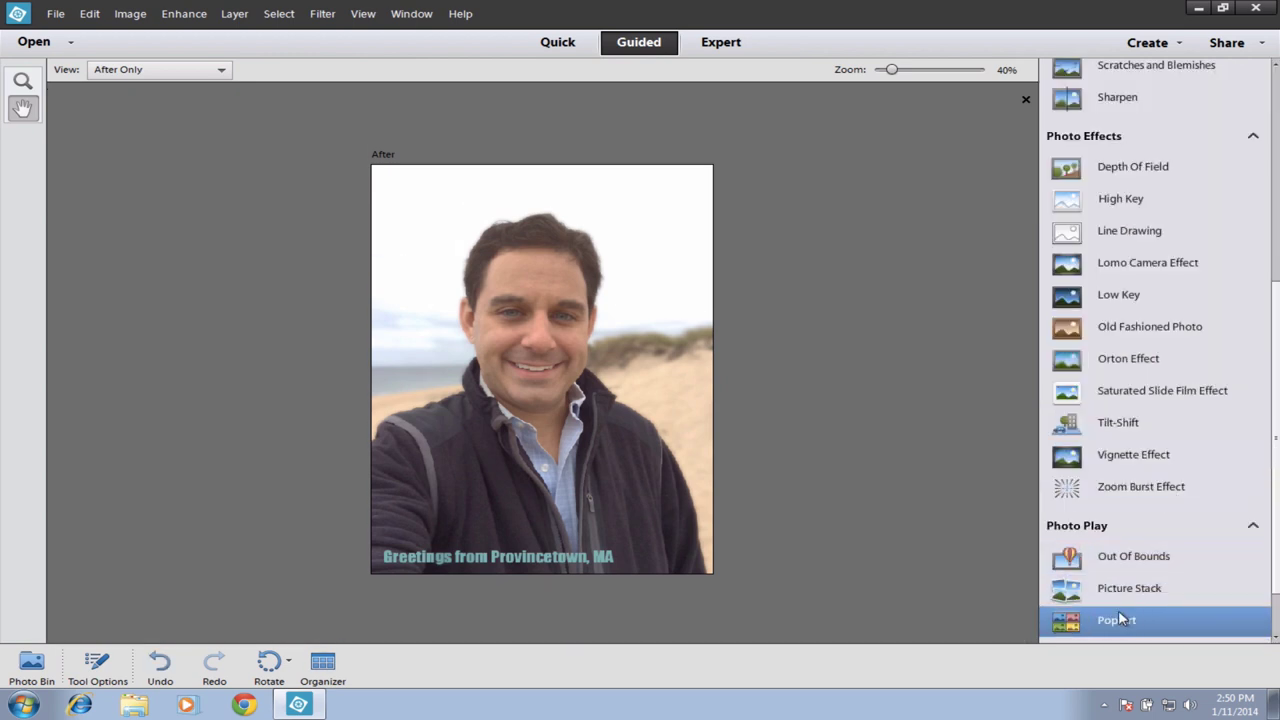
# Try the Puzzle Effect with large pieces on the portrait and discard it.
pyautogui.click(1275, 395)
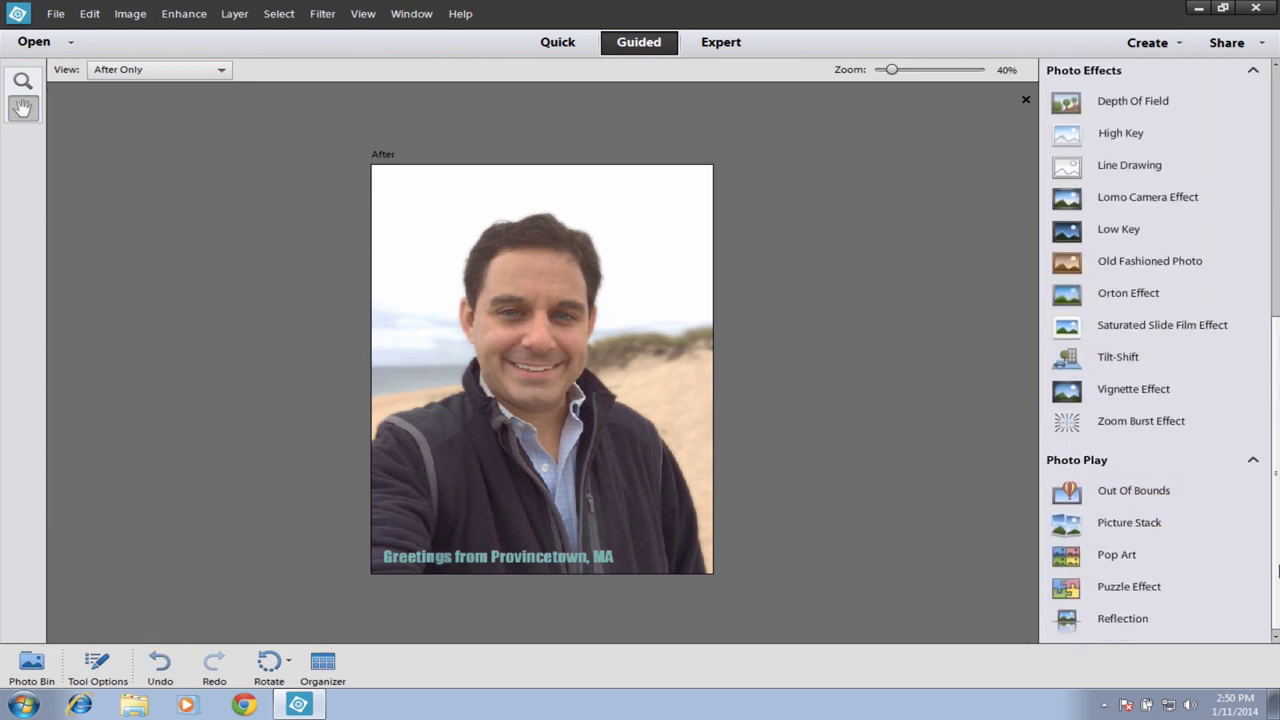
pyautogui.click(1115, 585)
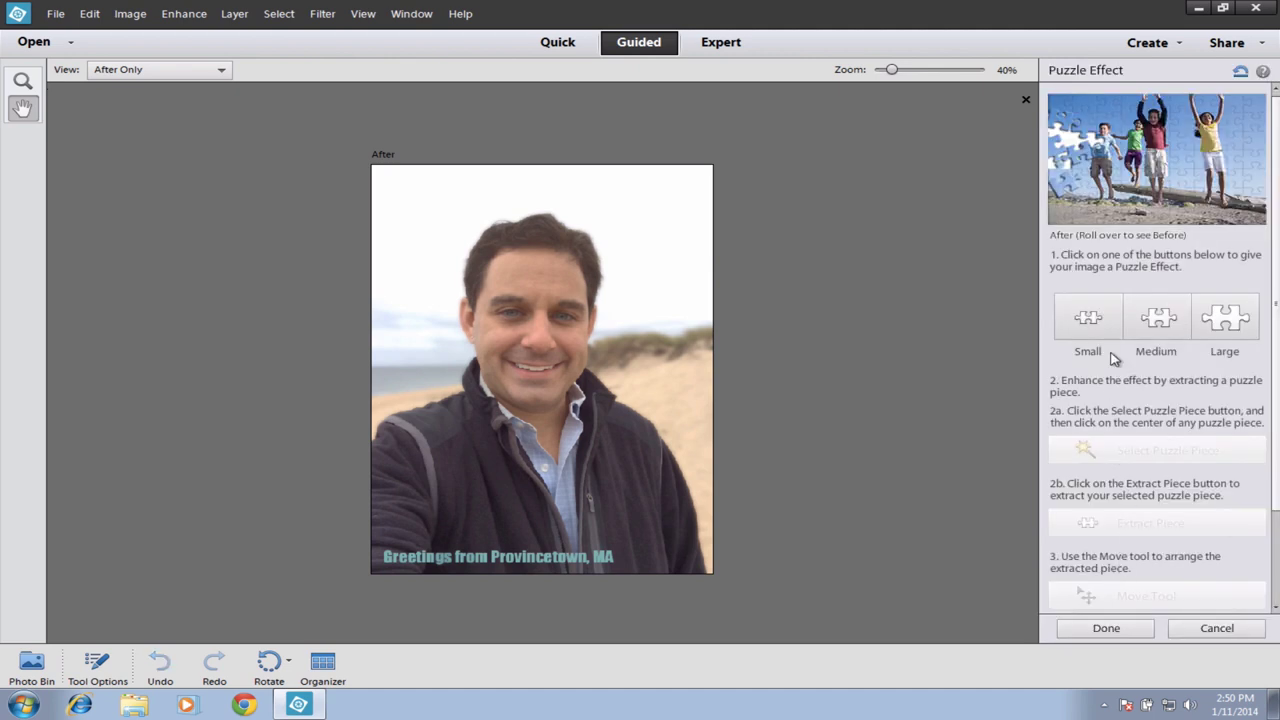
pyautogui.click(1218, 318)
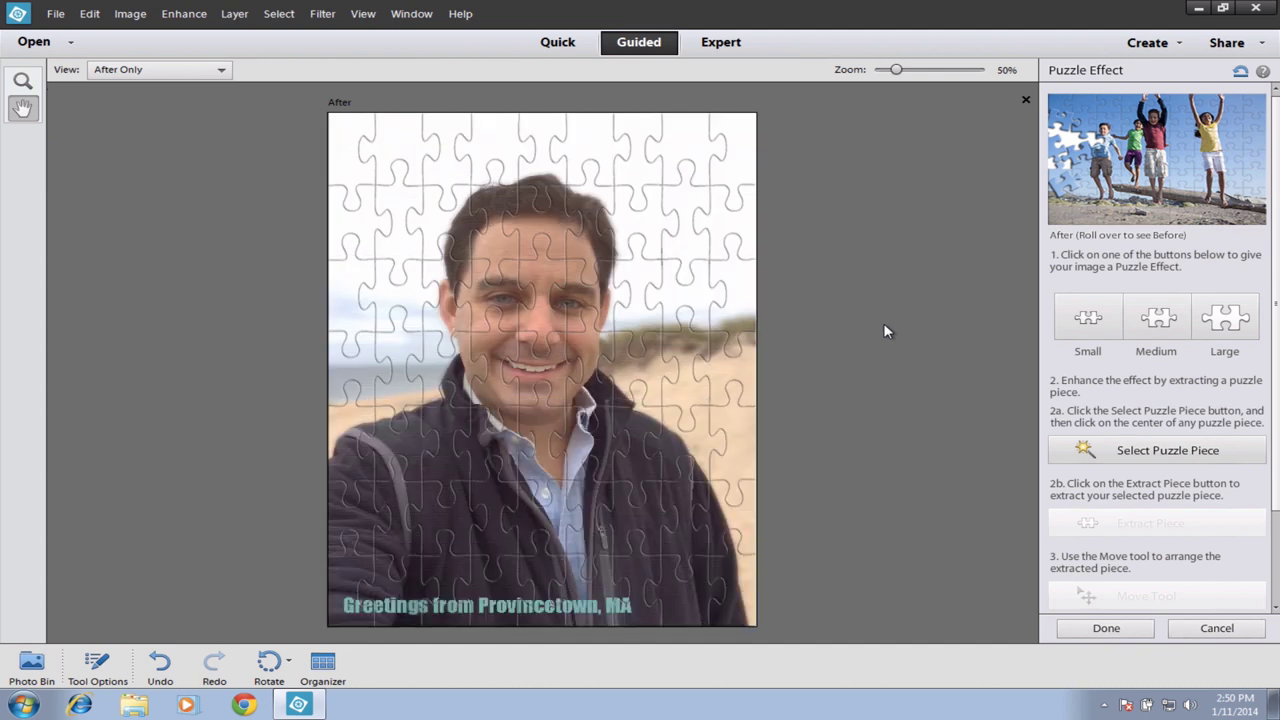
pyautogui.click(1217, 628)
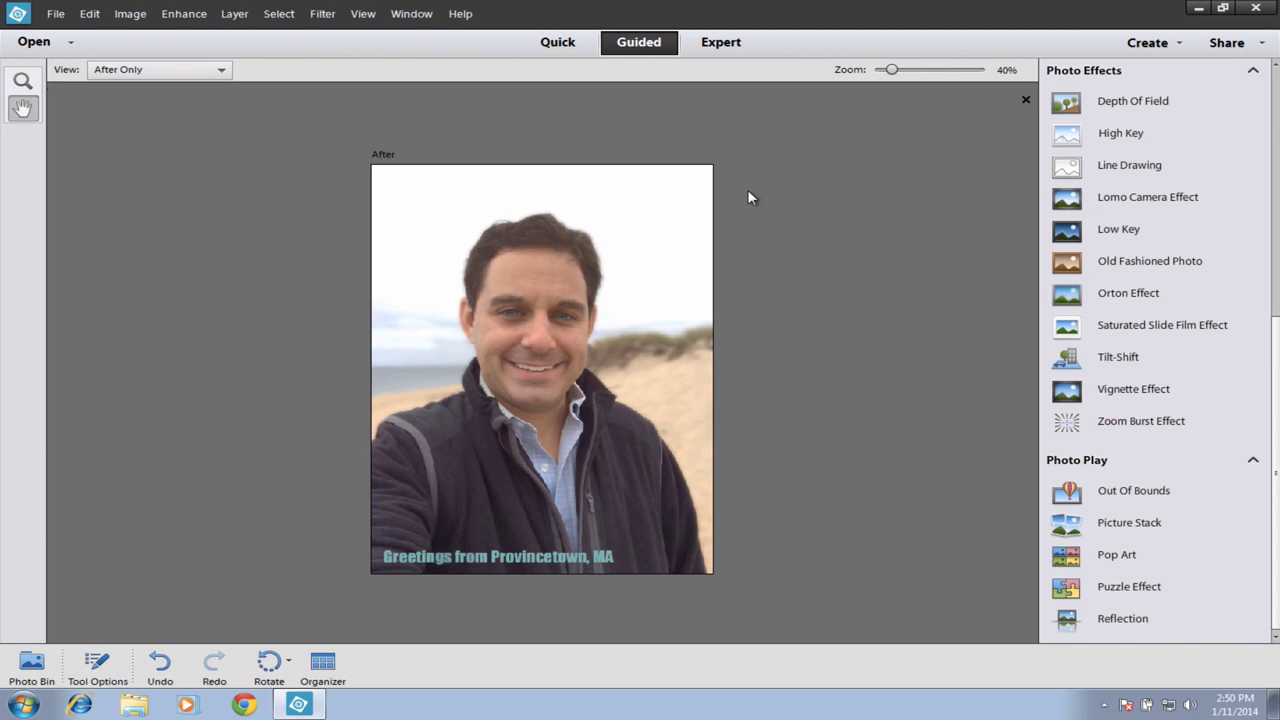
# Switch to Expert mode, bring up DJI00019.JPG, and clear the selection around the lighthouse tower with the Rectangular Marquee tool.
pyautogui.click(744, 42)
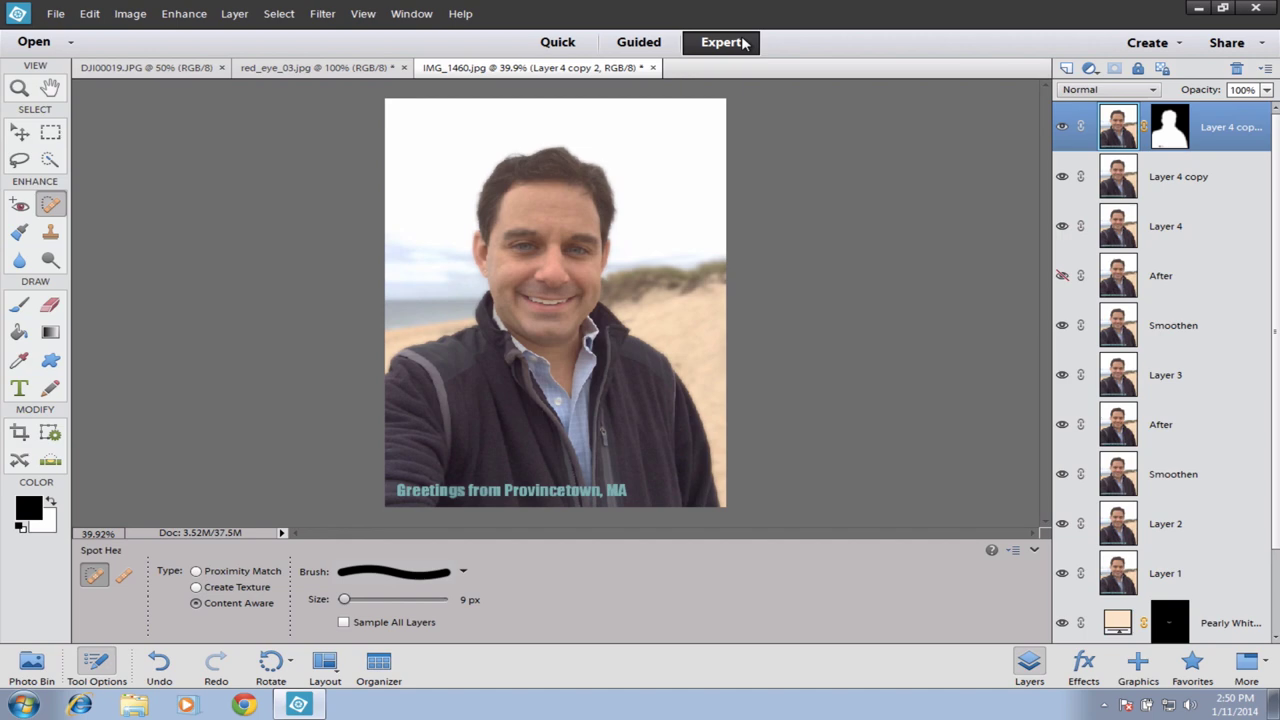
pyautogui.click(170, 72)
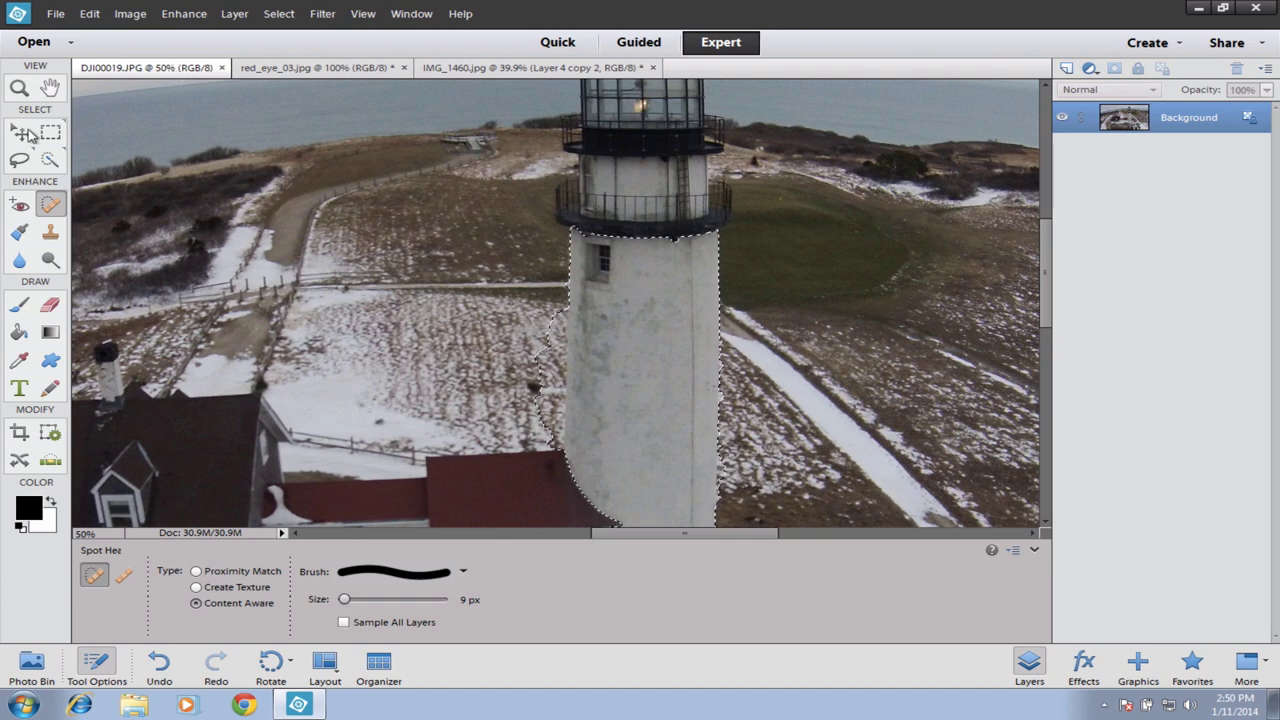
pyautogui.click(58, 134)
pyautogui.click(268, 188)
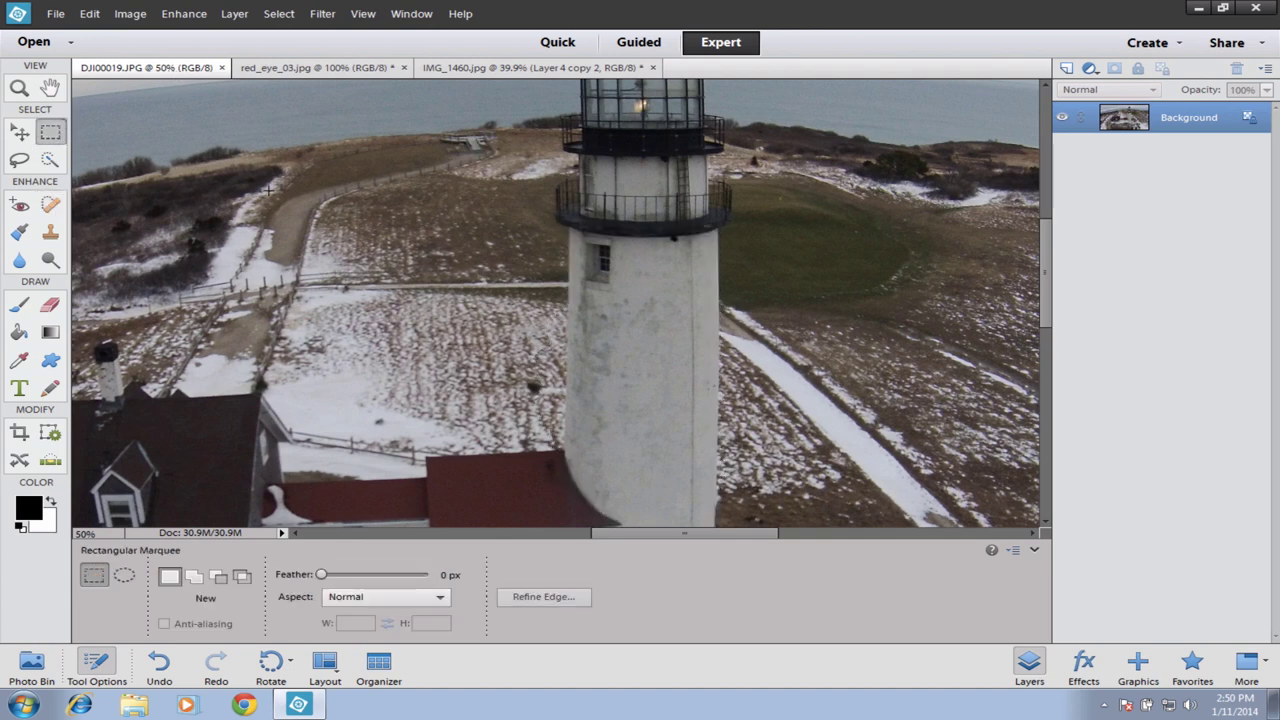
pyautogui.hotkey('ctrl', '-')
pyautogui.hotkey('ctrl', '-')
pyautogui.hotkey('ctrl', '-')
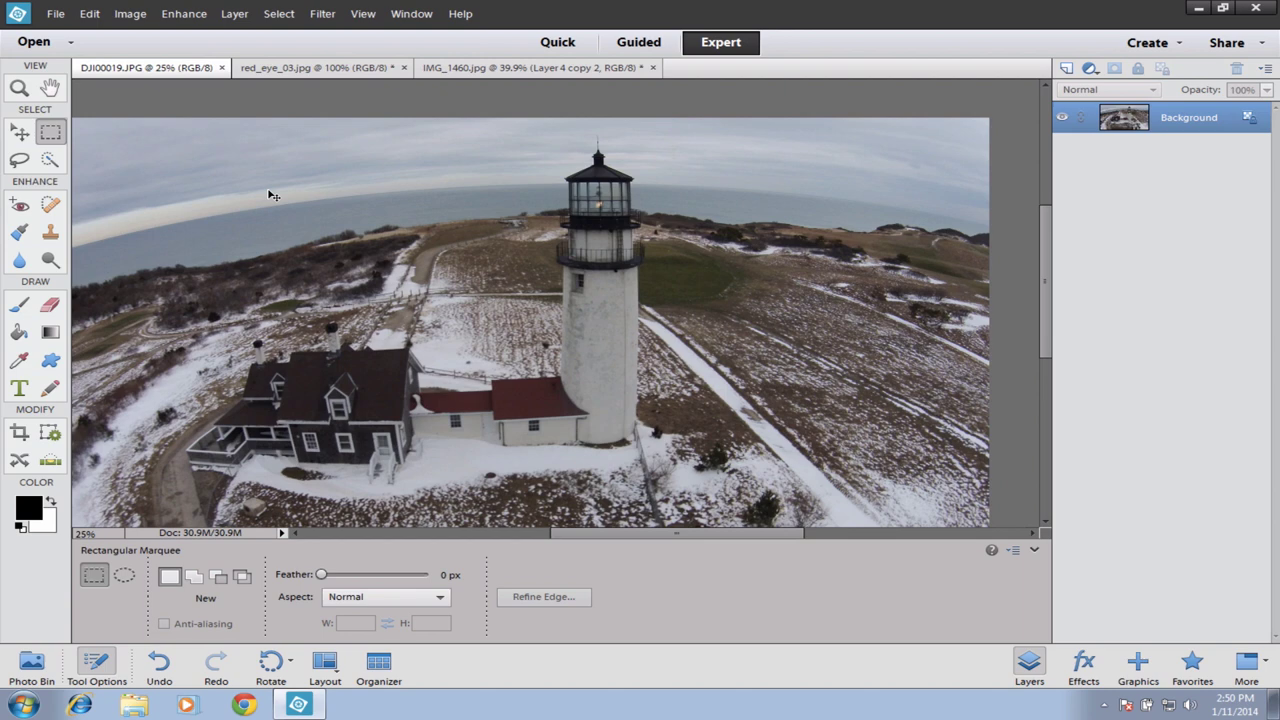
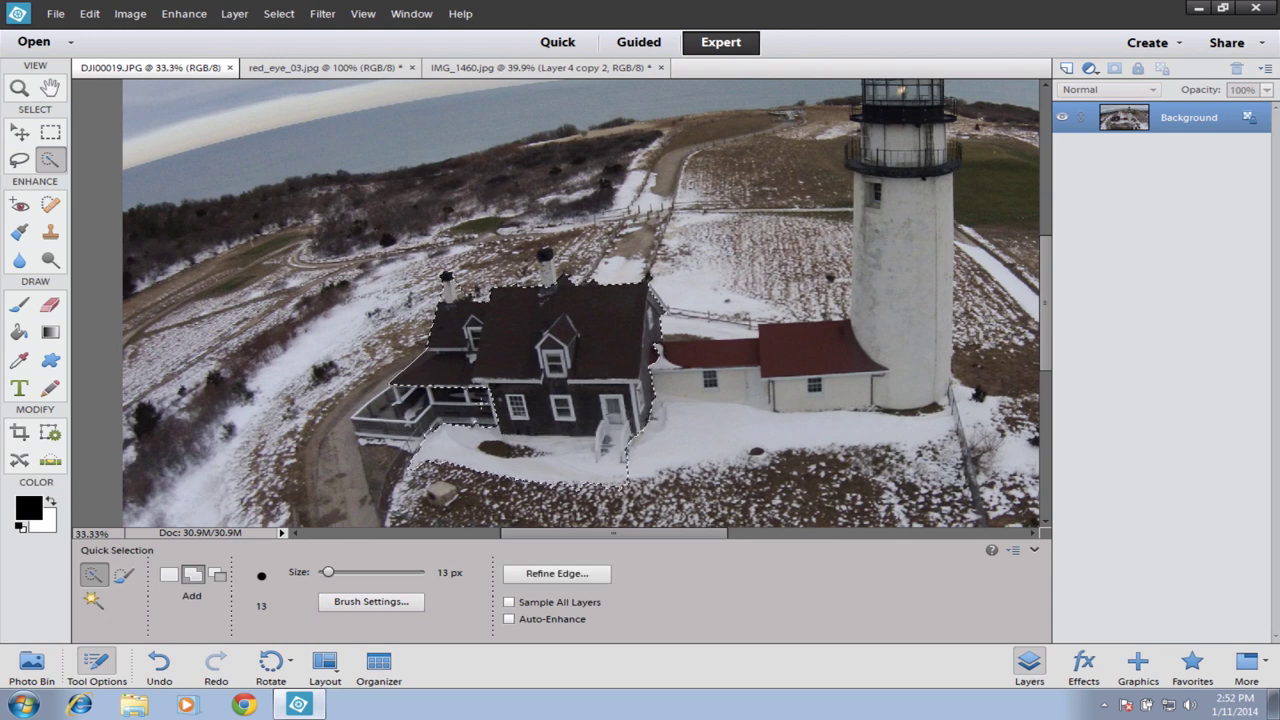
# Extend the quick selection of the dark house over its porch and enlarge the Content Aware Spot Healing Brush to 125 px.
pyautogui.moveTo(468, 388); pyautogui.dragTo(480, 410)
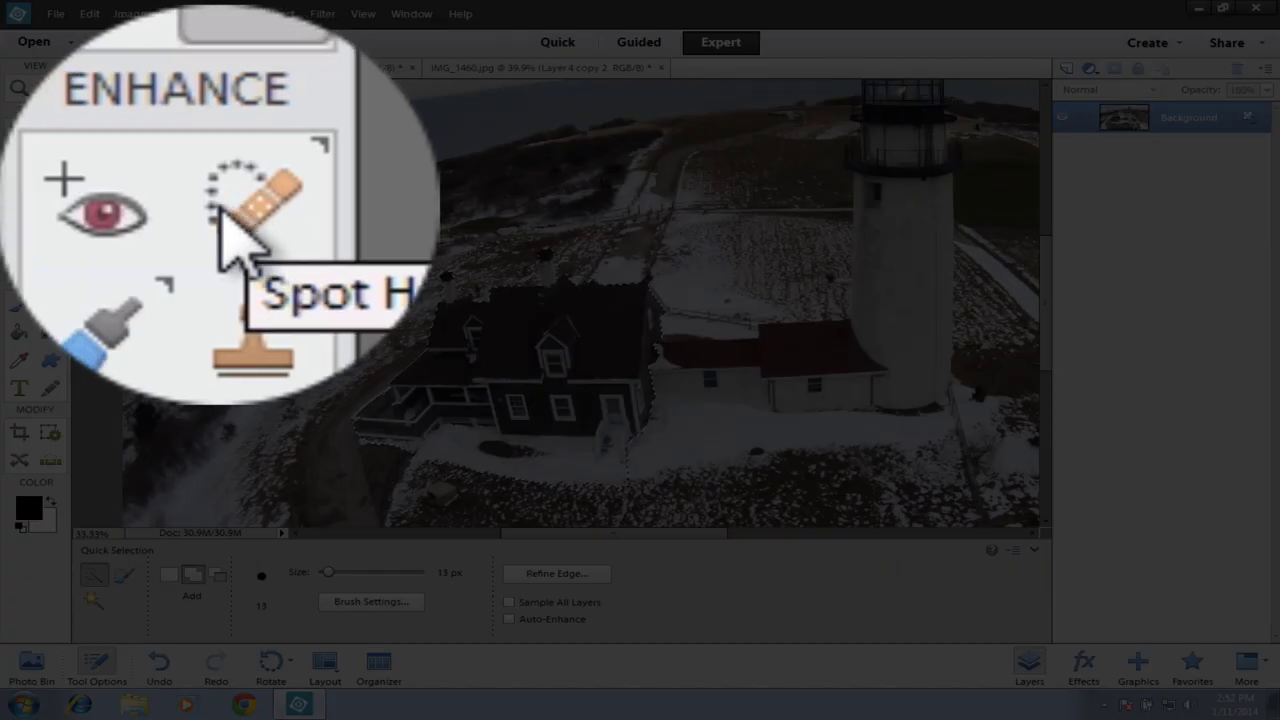
pyautogui.click(44, 207)
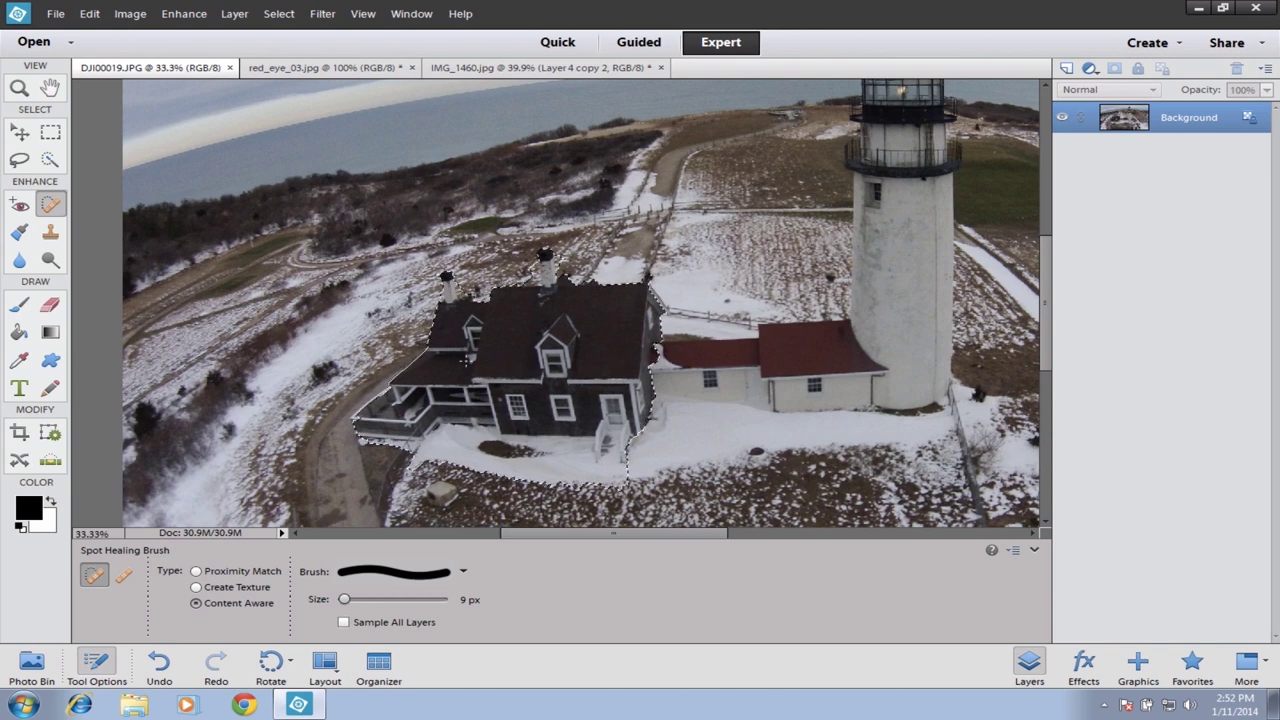
pyautogui.press(']')
pyautogui.press(']')
pyautogui.press(']')
pyautogui.press(']')
pyautogui.press(']')
pyautogui.press(']')
pyautogui.press(']')
pyautogui.press(']')
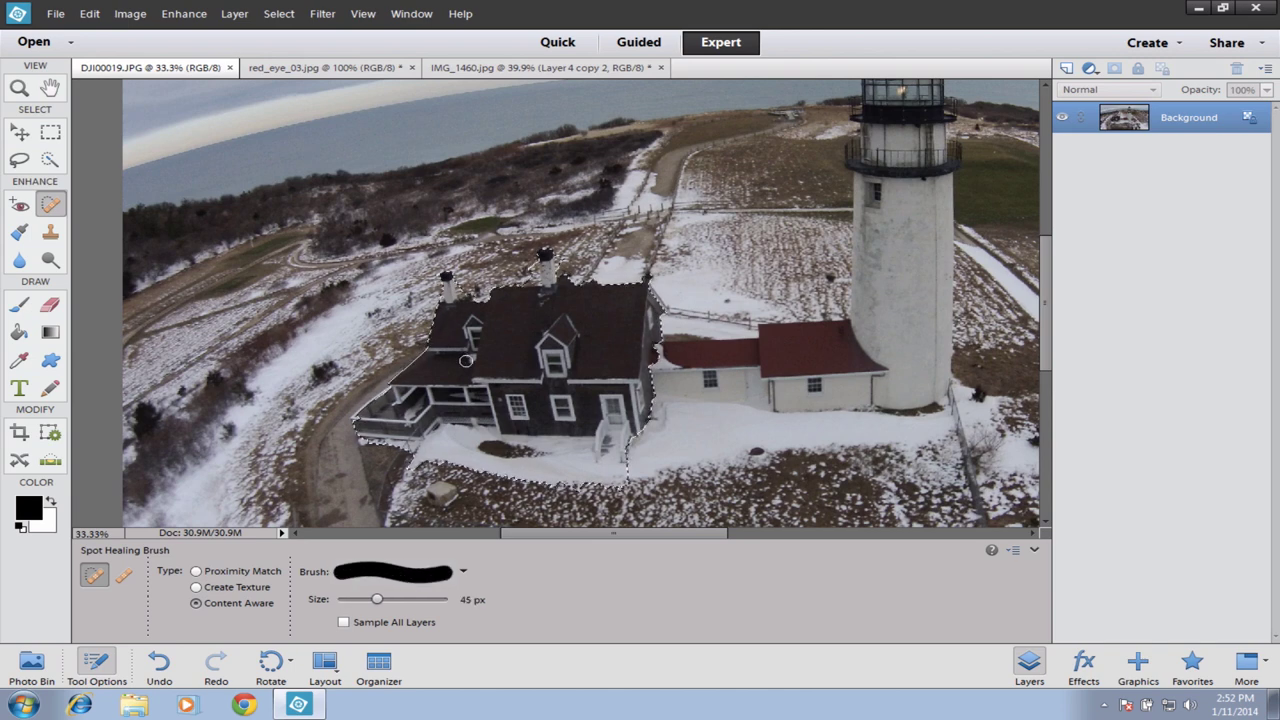
pyautogui.press(']')
pyautogui.press(']')
pyautogui.press(']')
pyautogui.press(']')
pyautogui.press(']')
pyautogui.press(']')
pyautogui.press(']')
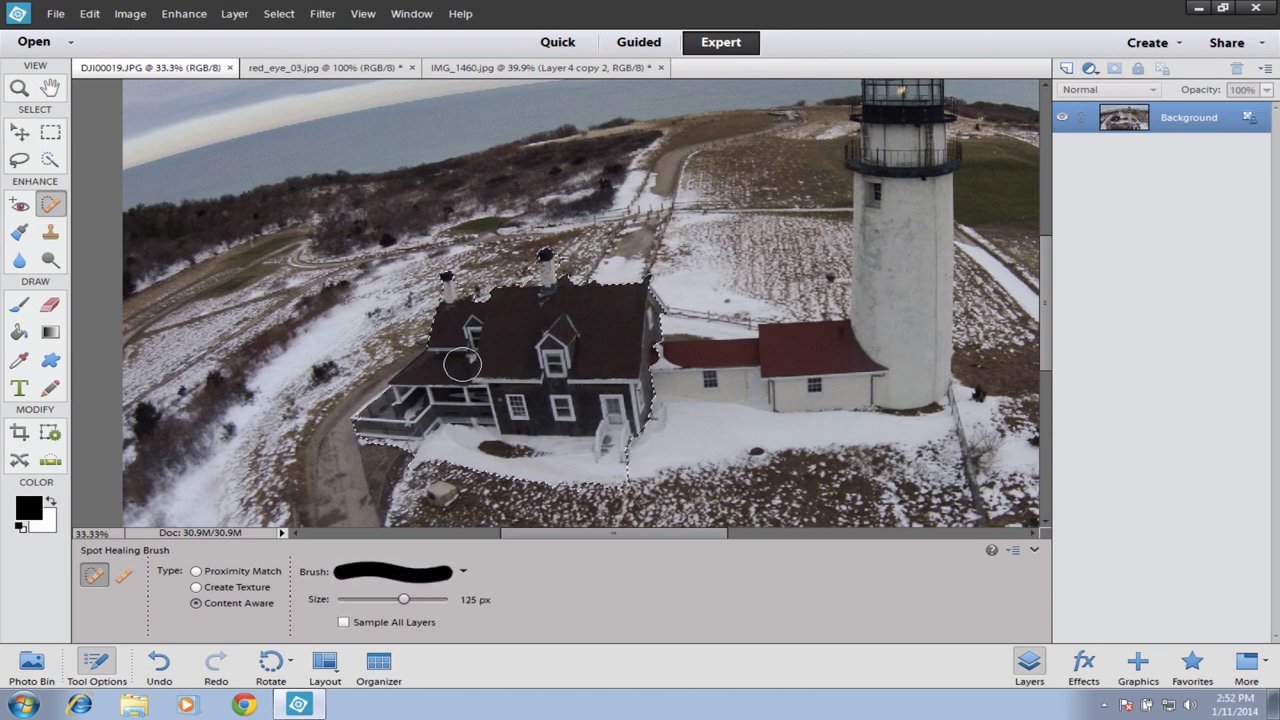
# Paint over the entire selected house with the Spot Healing Brush to remove it, and clear the selection.
pyautogui.moveTo(462, 364)
pyautogui.mouseDown()
pyautogui.moveTo(433, 402)
pyautogui.moveTo(386, 418)
pyautogui.mouseUp()
pyautogui.moveTo(505, 292)
pyautogui.mouseDown()
pyautogui.moveTo(351, 465)
pyautogui.moveTo(536, 277)
pyautogui.moveTo(422, 465)
pyautogui.moveTo(550, 259)
pyautogui.moveTo(396, 425)
pyautogui.moveTo(558, 290)
pyautogui.moveTo(499, 474)
pyautogui.moveTo(585, 261)
pyautogui.moveTo(553, 434)
pyautogui.moveTo(613, 416)
pyautogui.moveTo(617, 271)
pyautogui.moveTo(573, 316)
pyautogui.moveTo(613, 516)
pyautogui.moveTo(672, 325)
pyautogui.moveTo(654, 416)
pyautogui.moveTo(397, 441)
pyautogui.moveTo(530, 484)
pyautogui.moveTo(466, 456)
pyautogui.moveTo(604, 447)
pyautogui.moveTo(438, 452)
pyautogui.moveTo(500, 470)
pyautogui.mouseUp()
pyautogui.moveTo(291, 408)
pyautogui.mouseDown()
pyautogui.moveTo(443, 349)
pyautogui.moveTo(472, 266)
pyautogui.moveTo(606, 368)
pyautogui.moveTo(550, 487)
pyautogui.moveTo(605, 347)
pyautogui.moveTo(514, 422)
pyautogui.mouseUp()
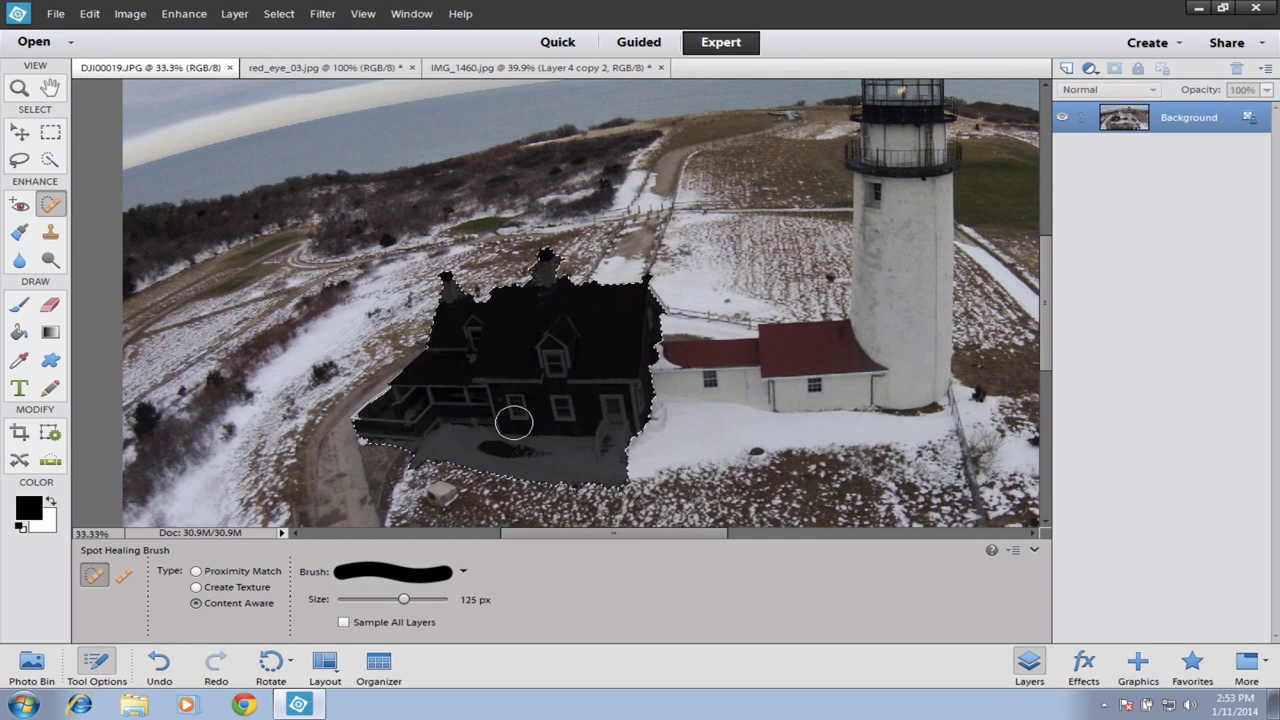
pyautogui.moveTo(514, 422); pyautogui.dragTo(514, 422)
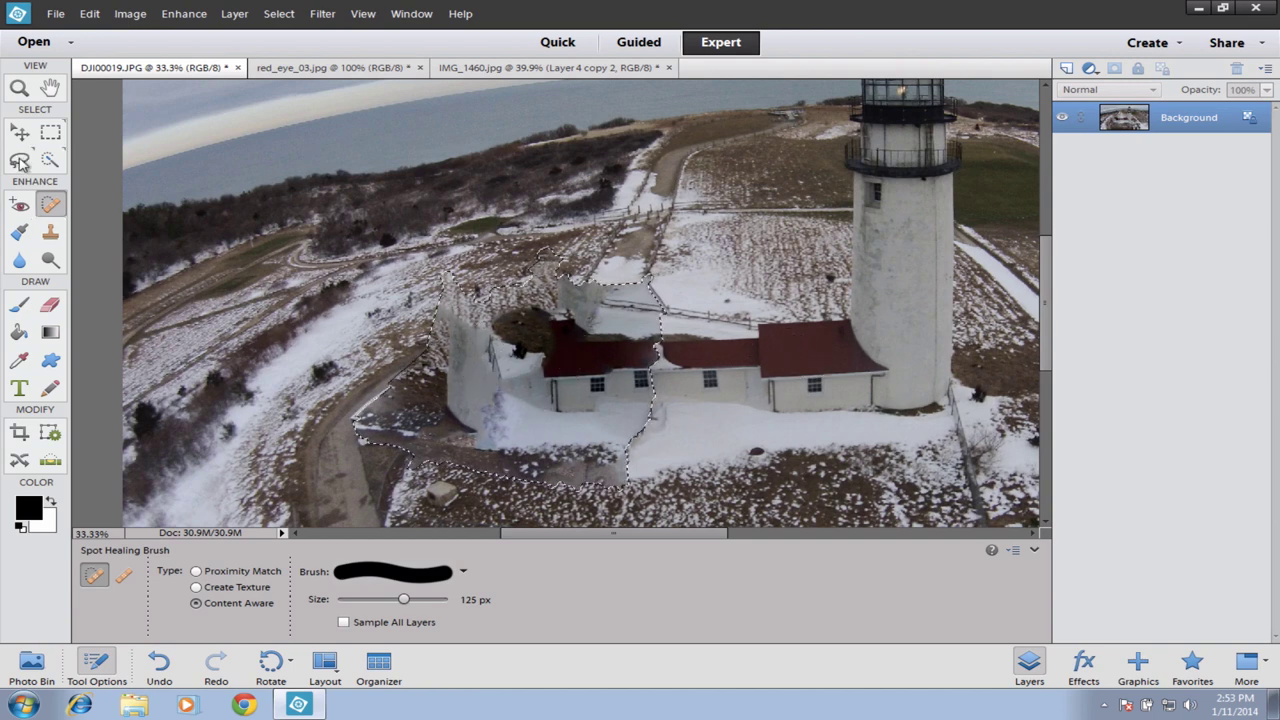
pyautogui.click(50, 132)
pyautogui.click(525, 272)
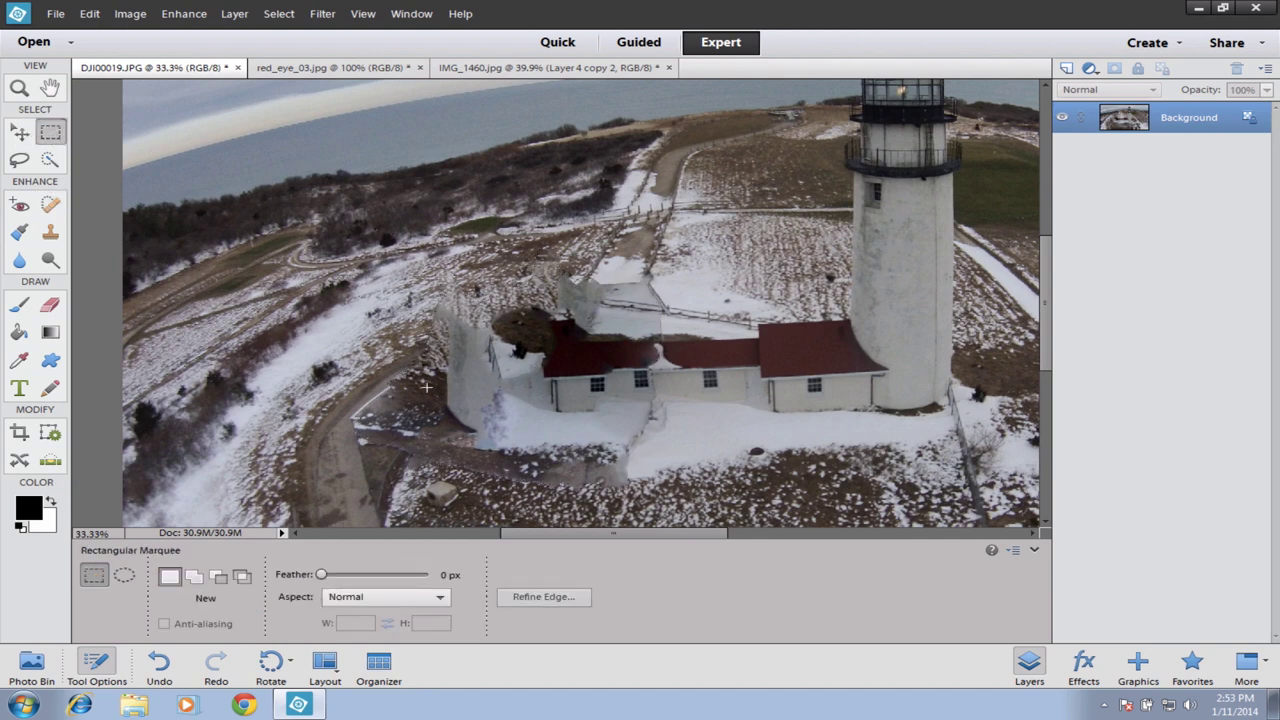
# Quick-select the red-roofed building beside the lighthouse and shift it left across the snowy field toward the dirt road with Content-Aware Move.
pyautogui.click(50, 232)
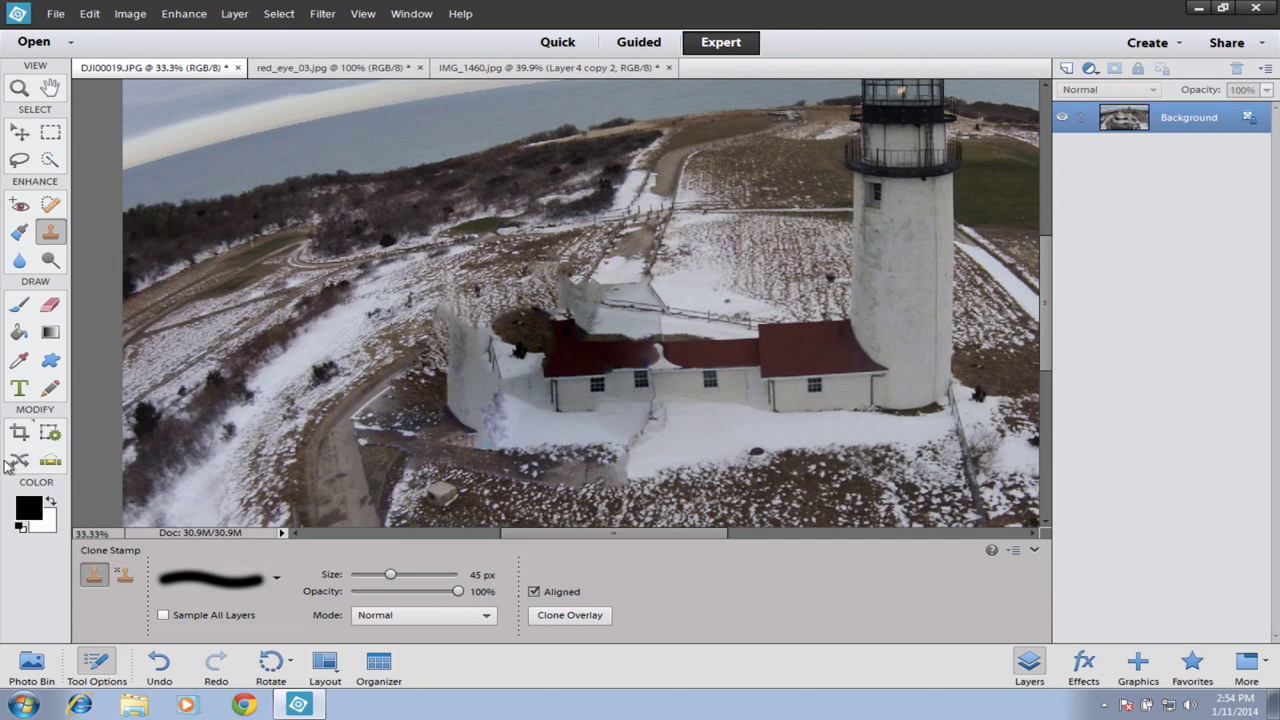
pyautogui.click(50, 162)
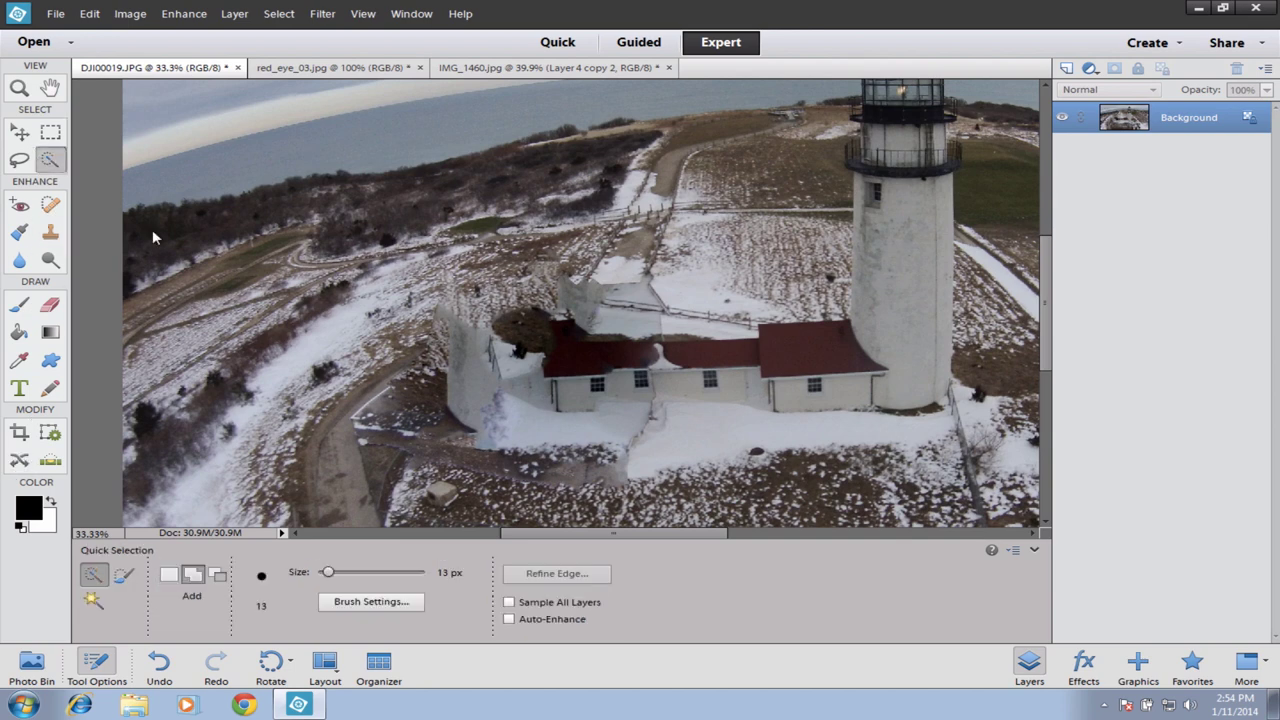
pyautogui.moveTo(584, 369)
pyautogui.mouseDown()
pyautogui.moveTo(629, 380)
pyautogui.moveTo(766, 371)
pyautogui.moveTo(797, 332)
pyautogui.moveTo(827, 343)
pyautogui.moveTo(825, 398)
pyautogui.mouseUp()
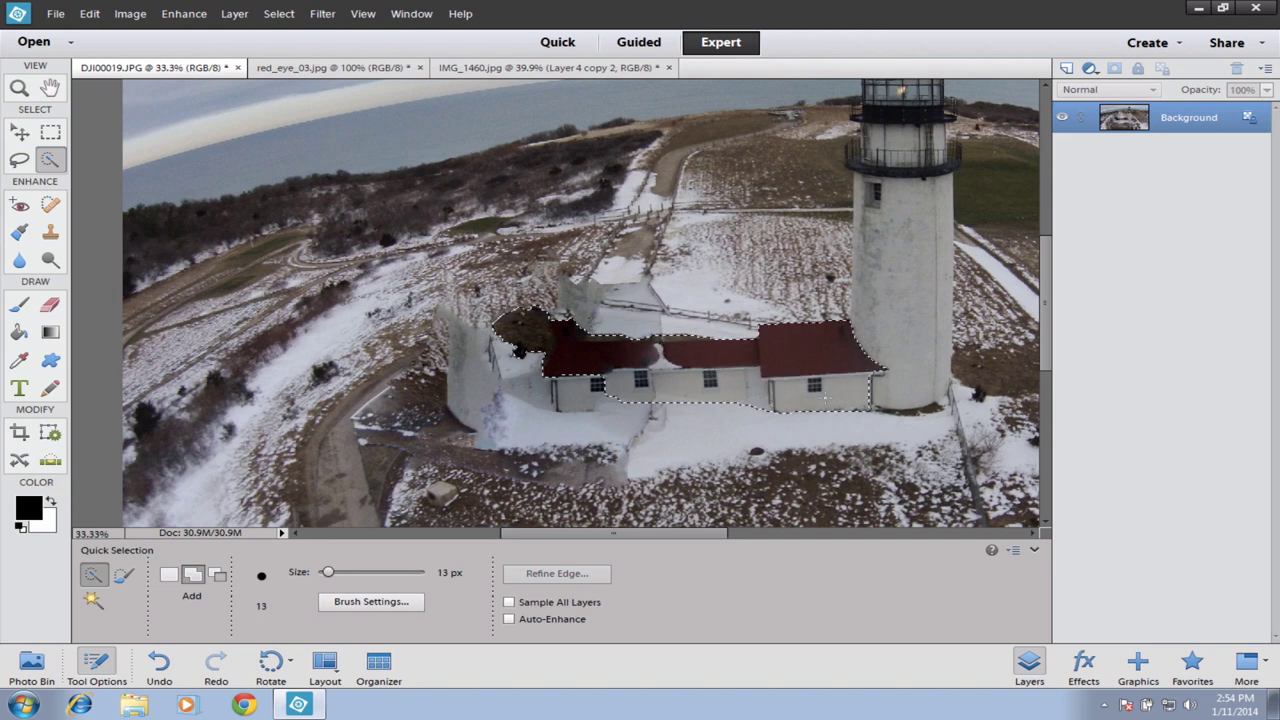
pyautogui.moveTo(572, 398); pyautogui.dragTo(560, 398)
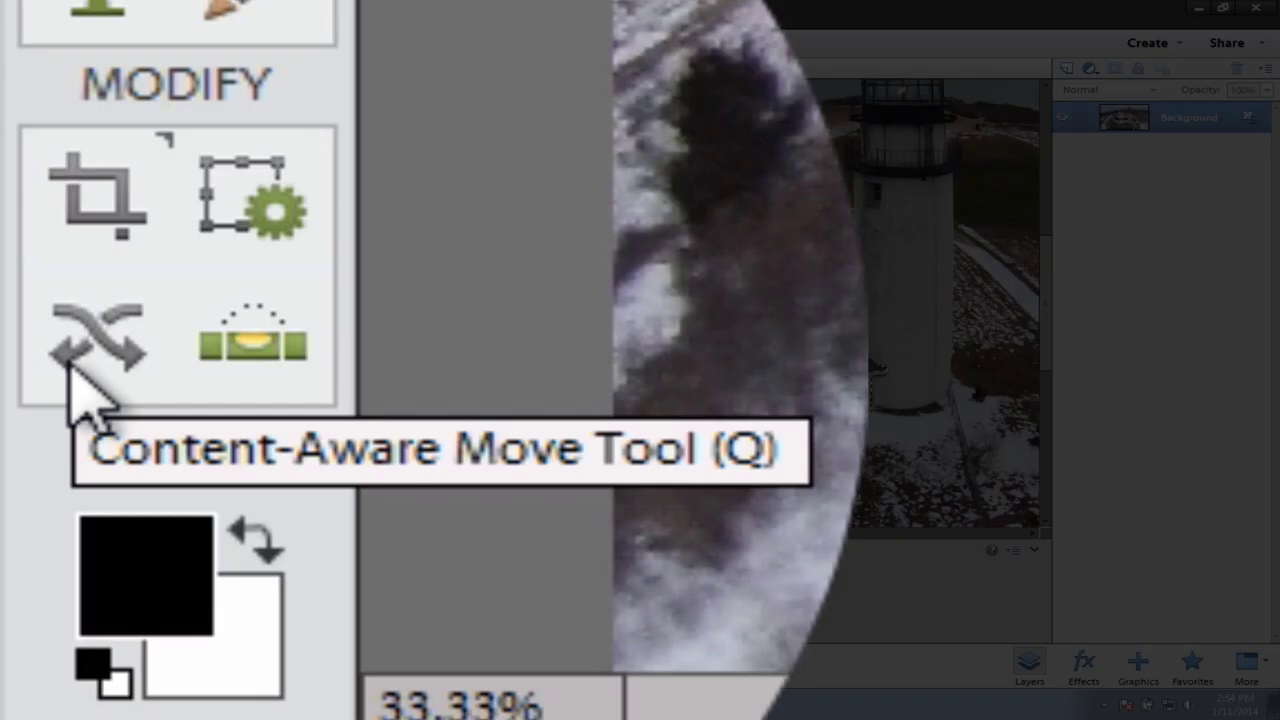
pyautogui.click(70, 362)
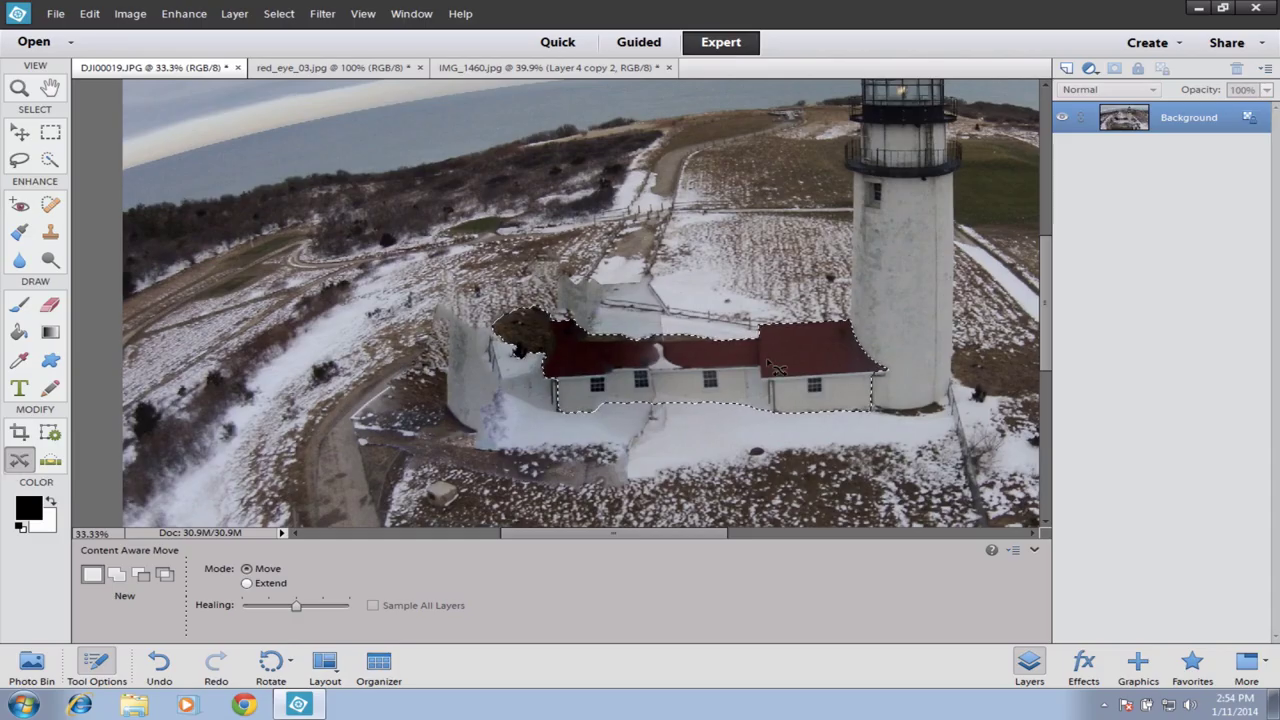
pyautogui.moveTo(768, 362); pyautogui.dragTo(418, 379)
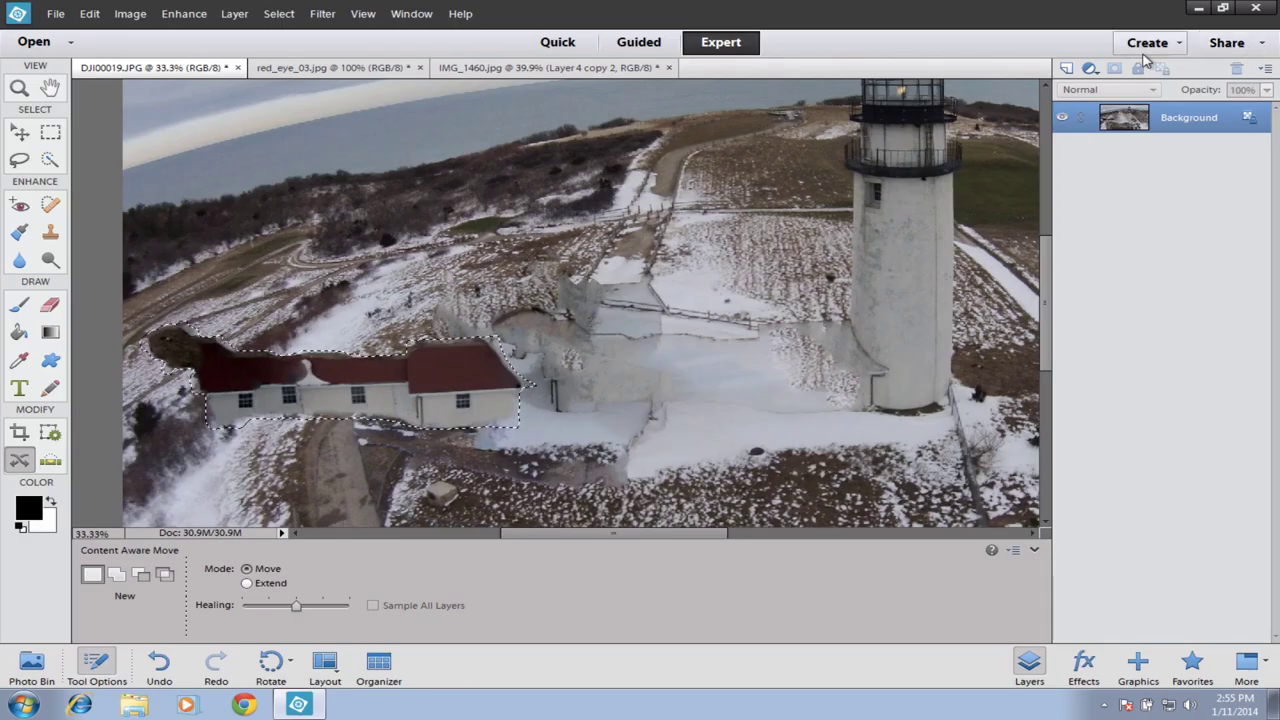
# Bring up the portrait IMG_1460.jpg and look over the services available for sharing it.
pyautogui.click(512, 68)
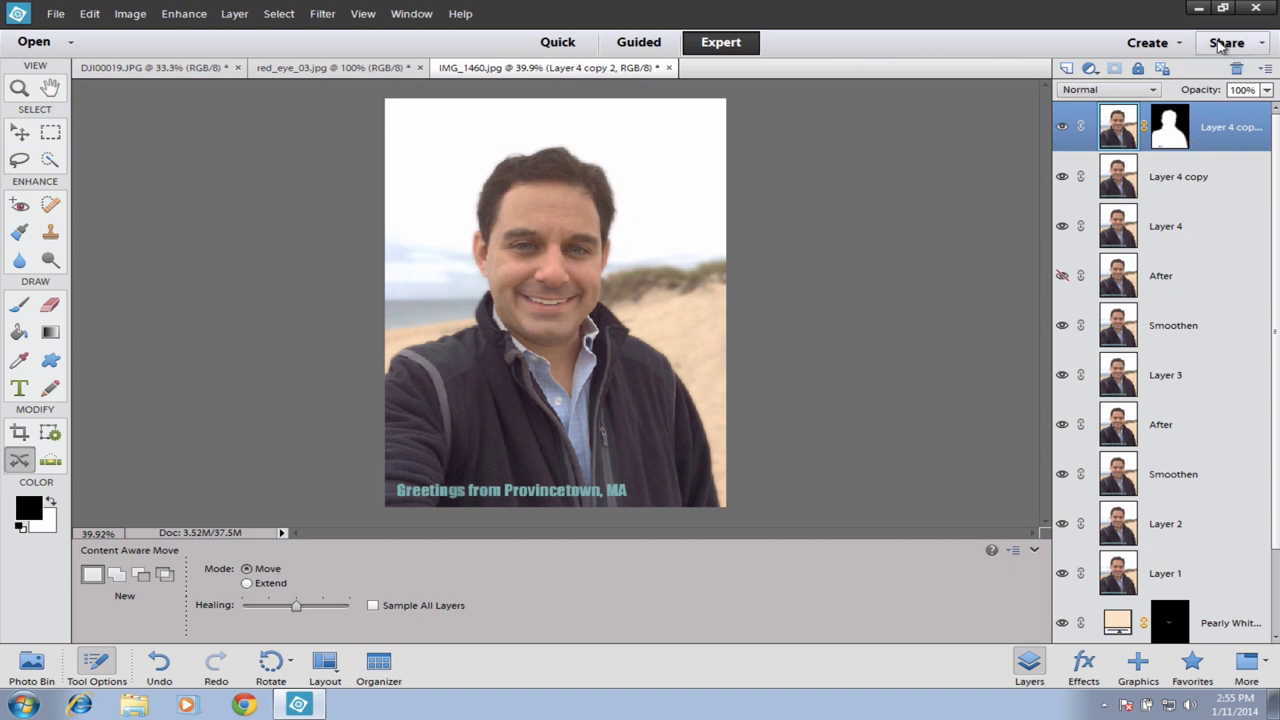
pyautogui.click(1258, 50)
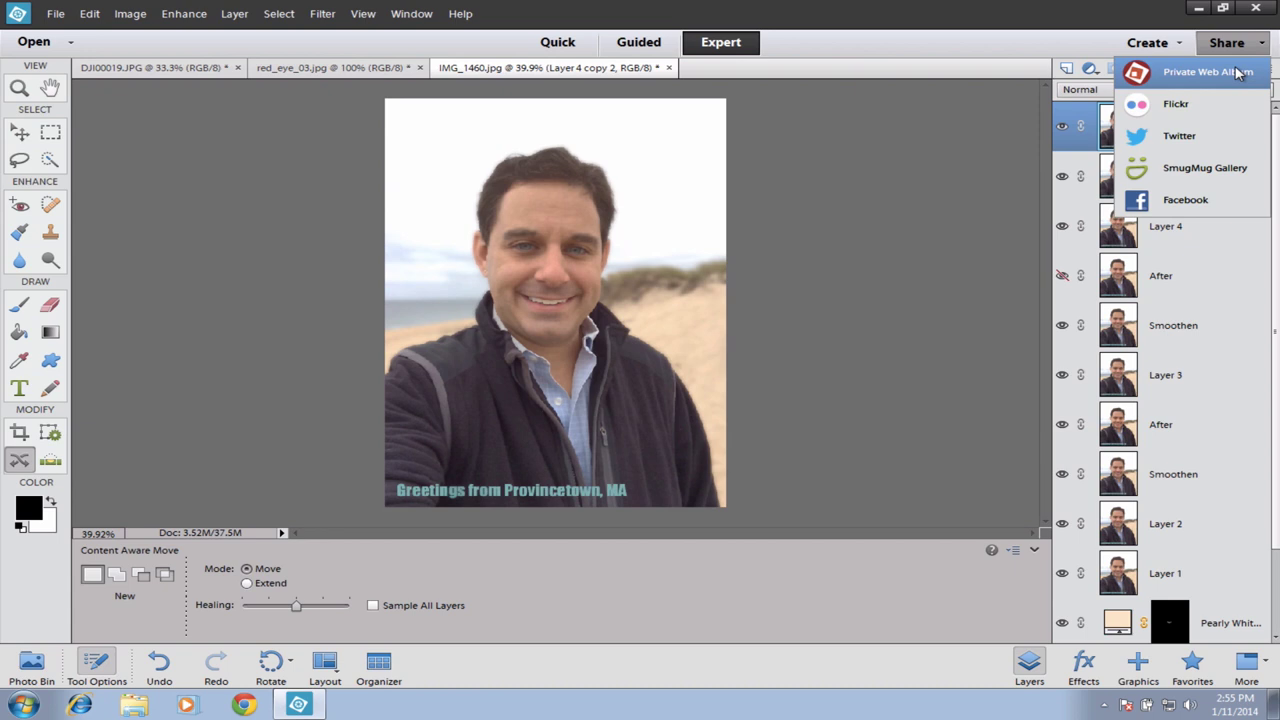
pyautogui.click(987, 174)
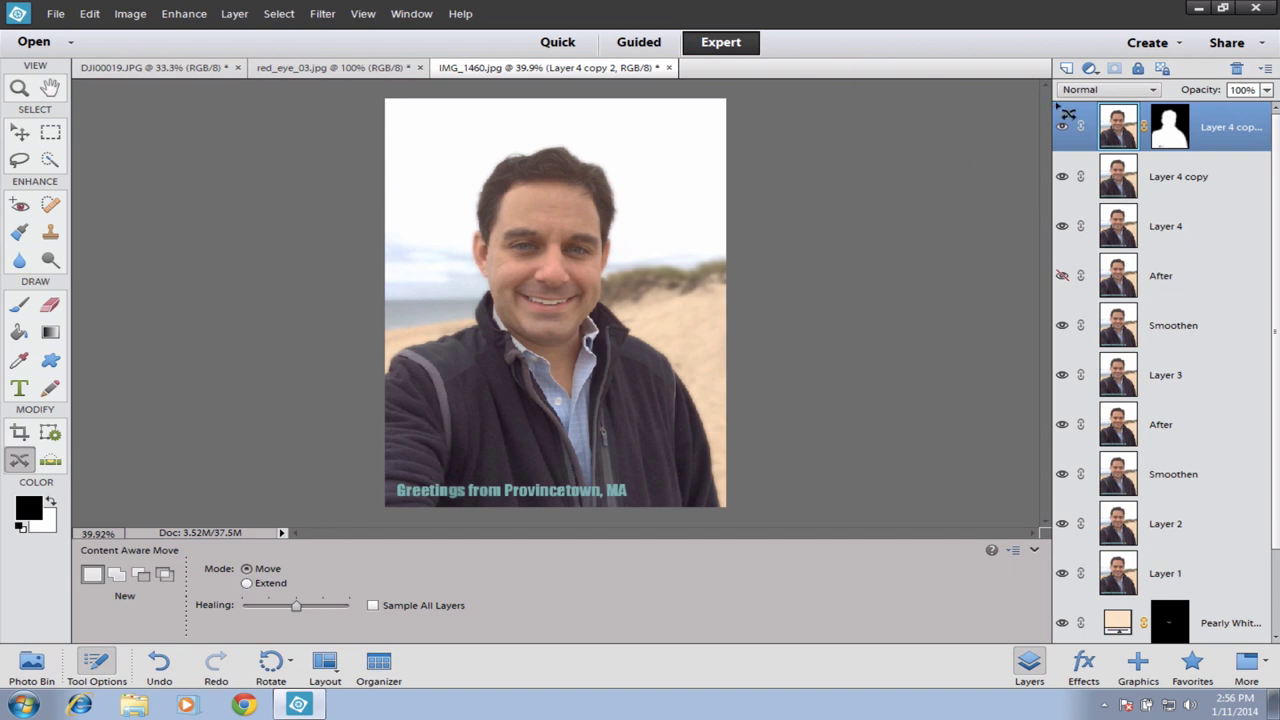
# Create a 4.00 x 8.00 inches (Flat, Portrait) greeting card with the Celebration theme, allowing unsaved files to be saved automatically.
pyautogui.click(1172, 43)
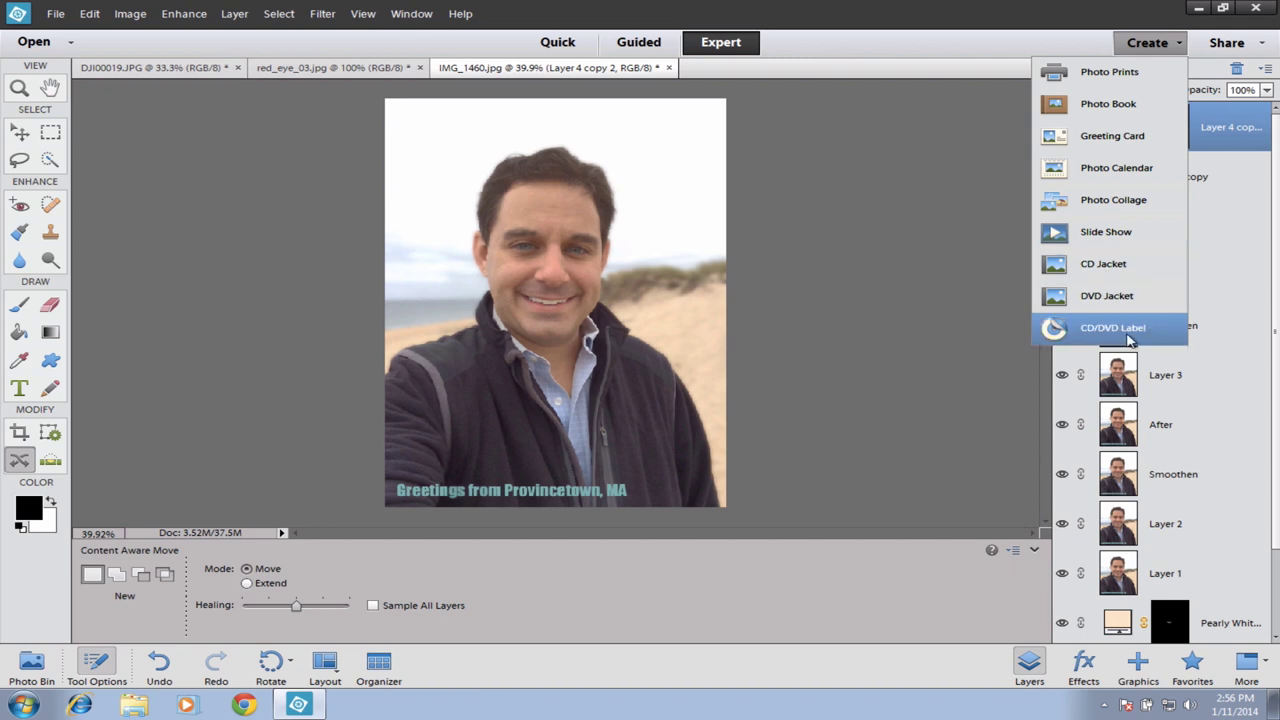
pyautogui.click(1053, 144)
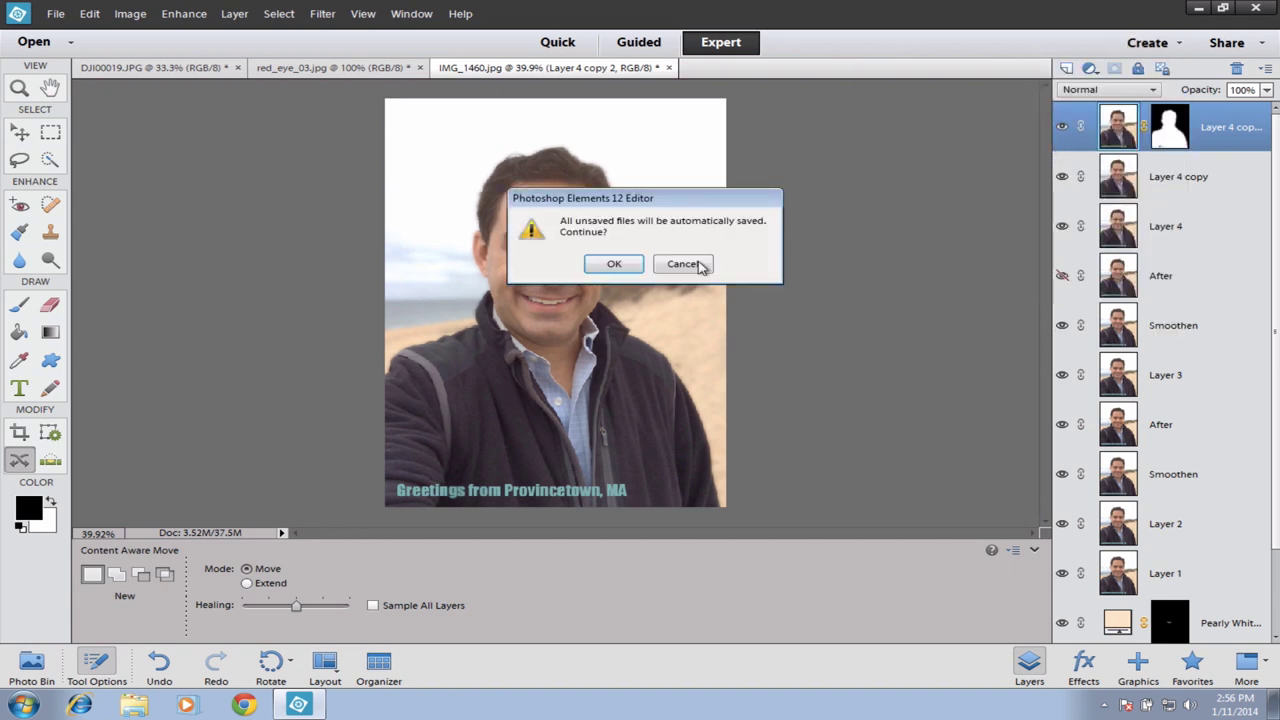
pyautogui.click(609, 264)
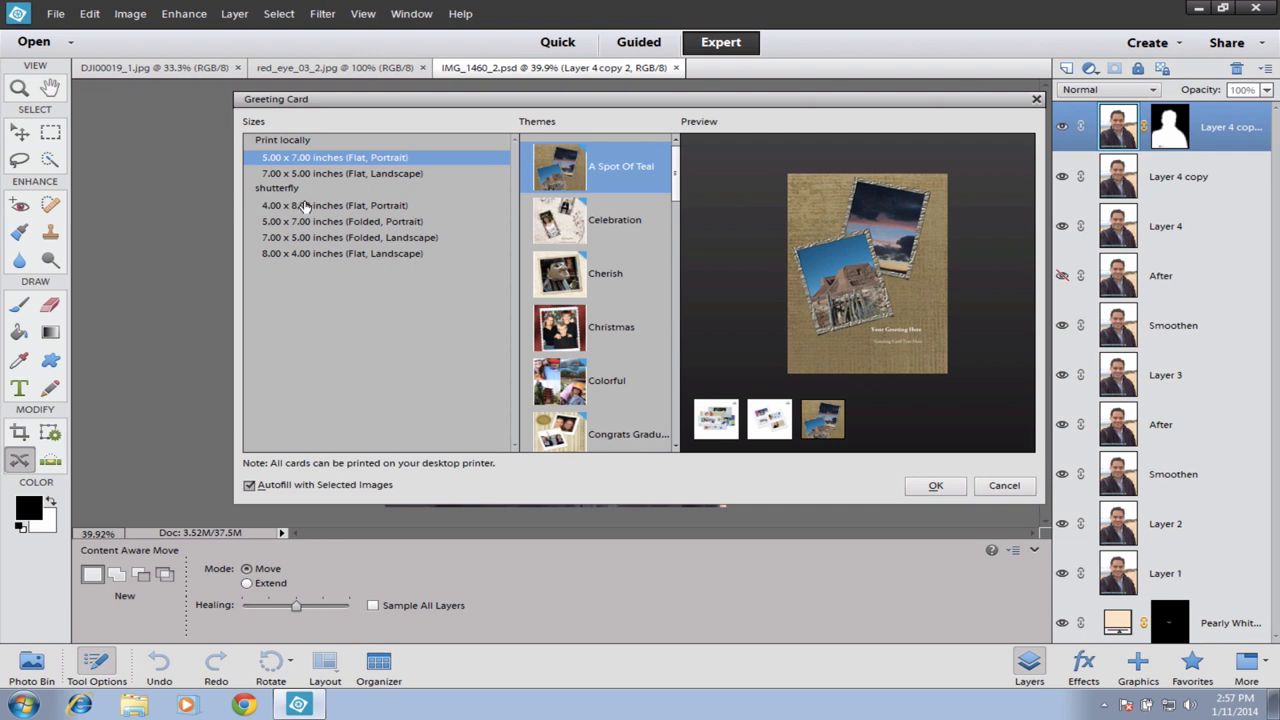
pyautogui.click(420, 207)
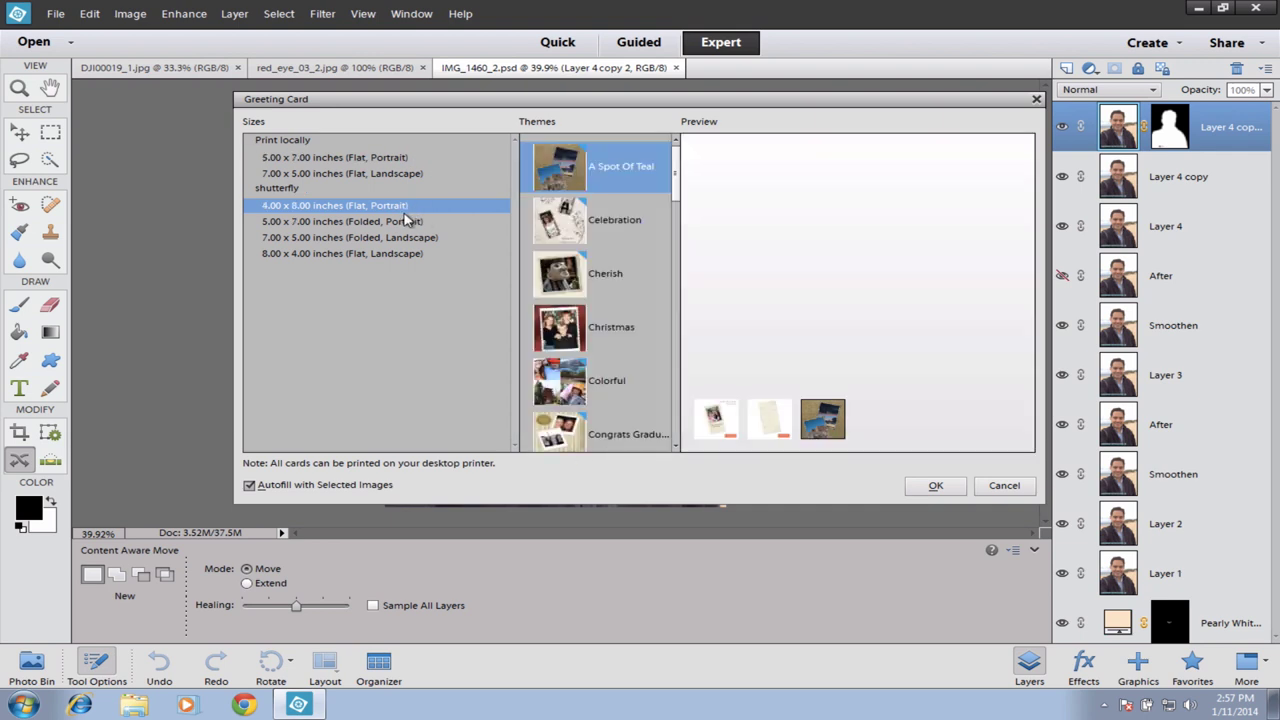
pyautogui.click(588, 233)
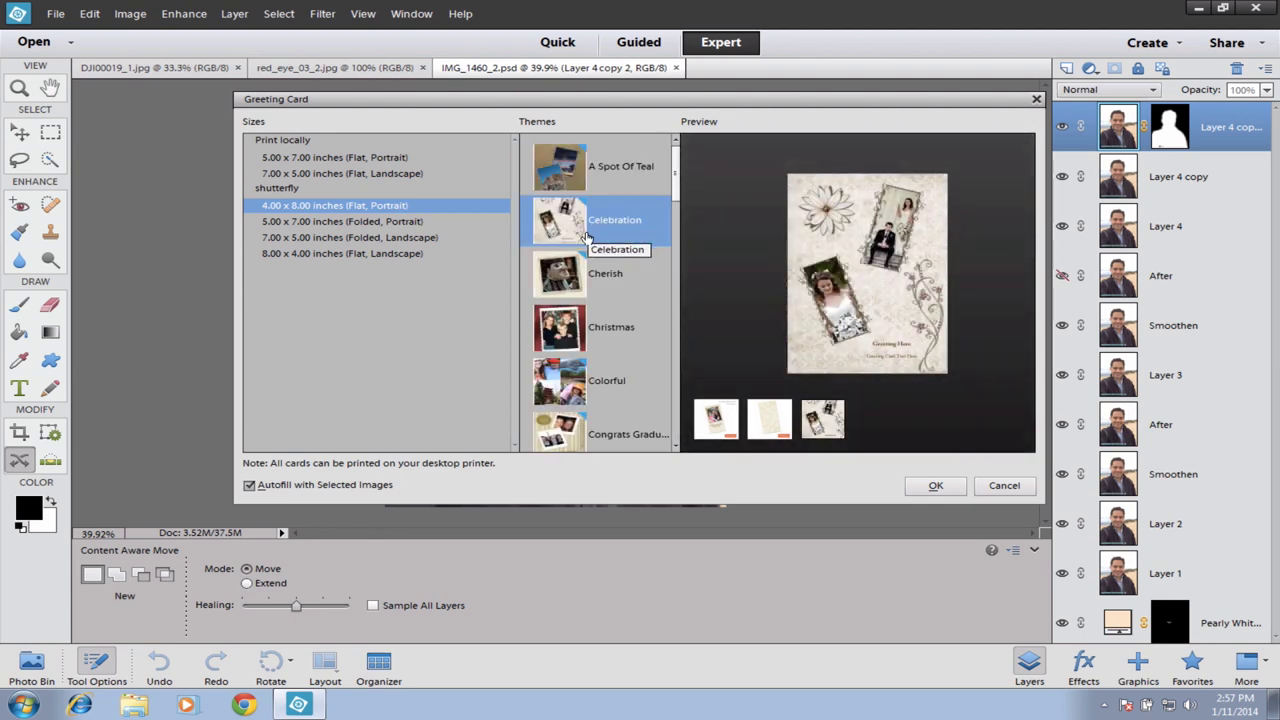
pyautogui.click(935, 486)
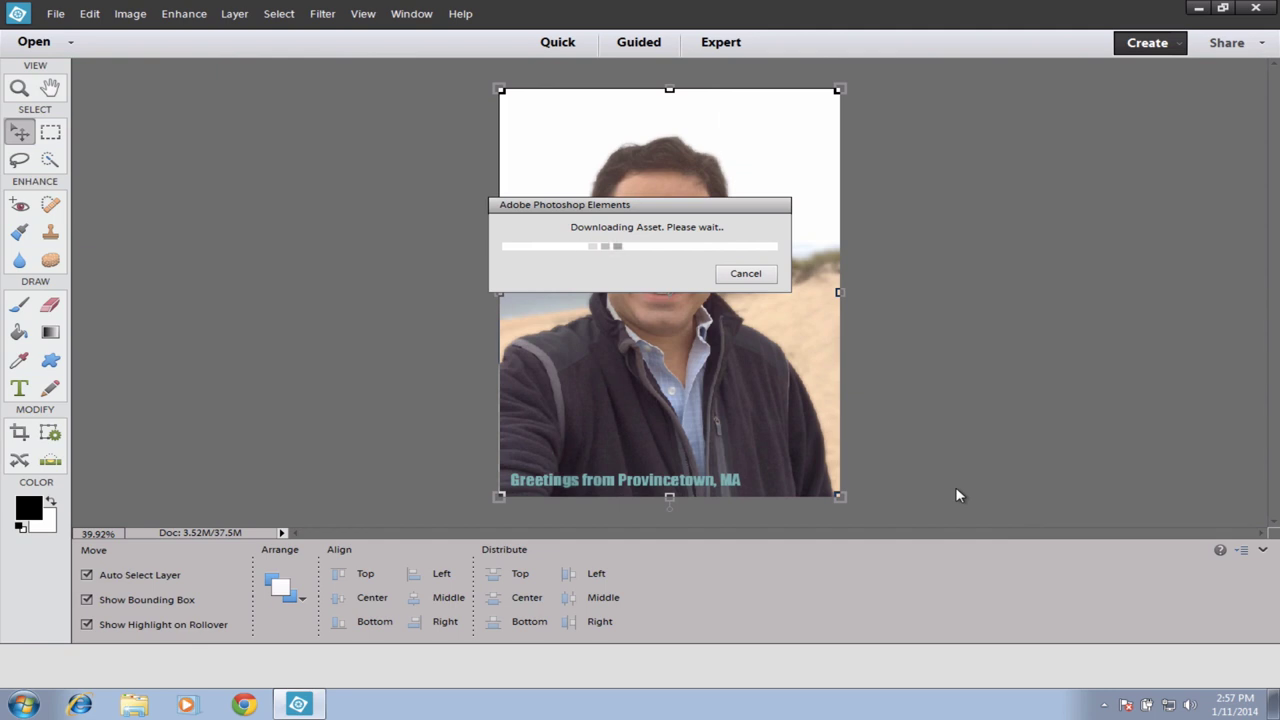